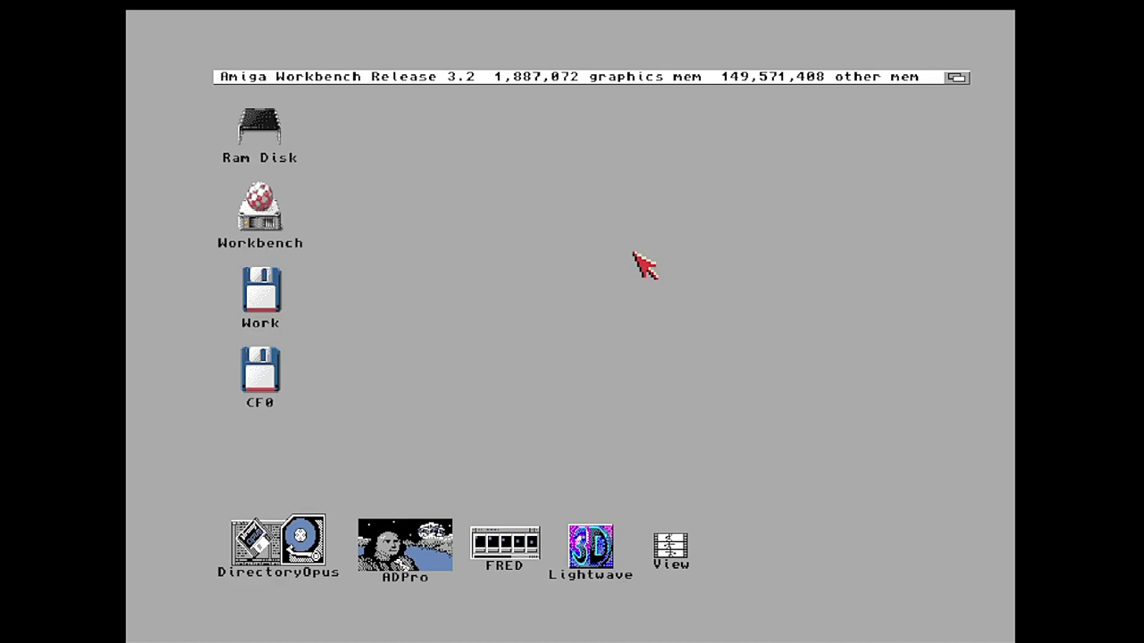
# Launch LightWave Layout from the Workbench desktop to inspect its perspective view, and quit it again
pyautogui.click(604, 554)
pyautogui.doubleClick(604, 553)
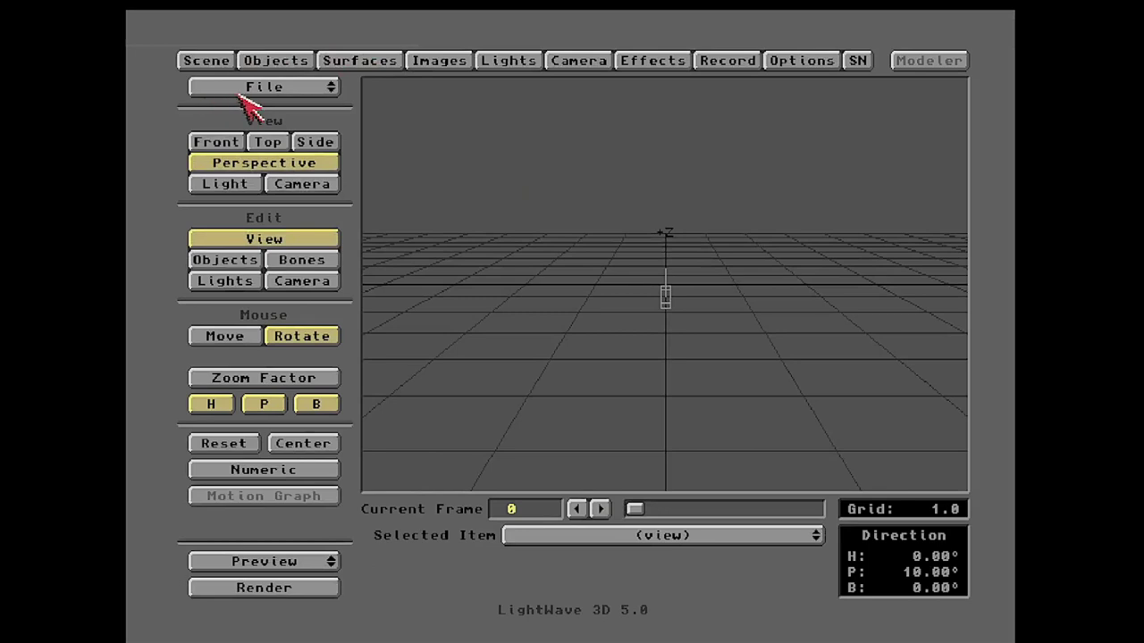
pyautogui.moveTo(249, 93); pyautogui.dragTo(353, 84)
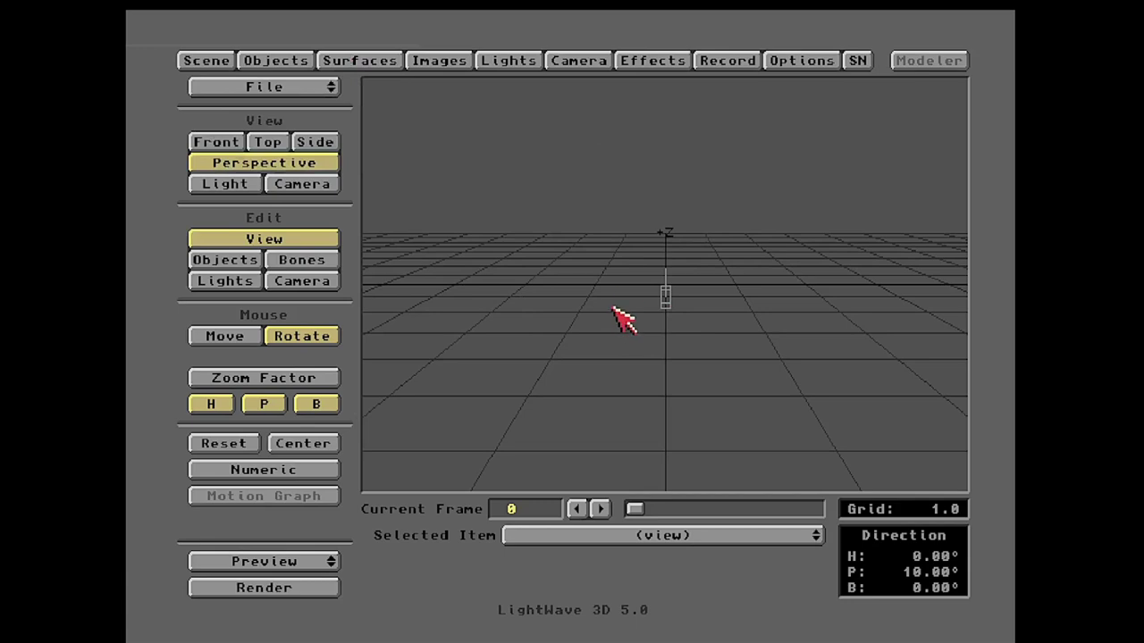
pyautogui.moveTo(638, 281)
pyautogui.mouseDown()
pyautogui.moveTo(549, 268)
pyautogui.moveTo(648, 265)
pyautogui.moveTo(636, 279)
pyautogui.mouseUp()
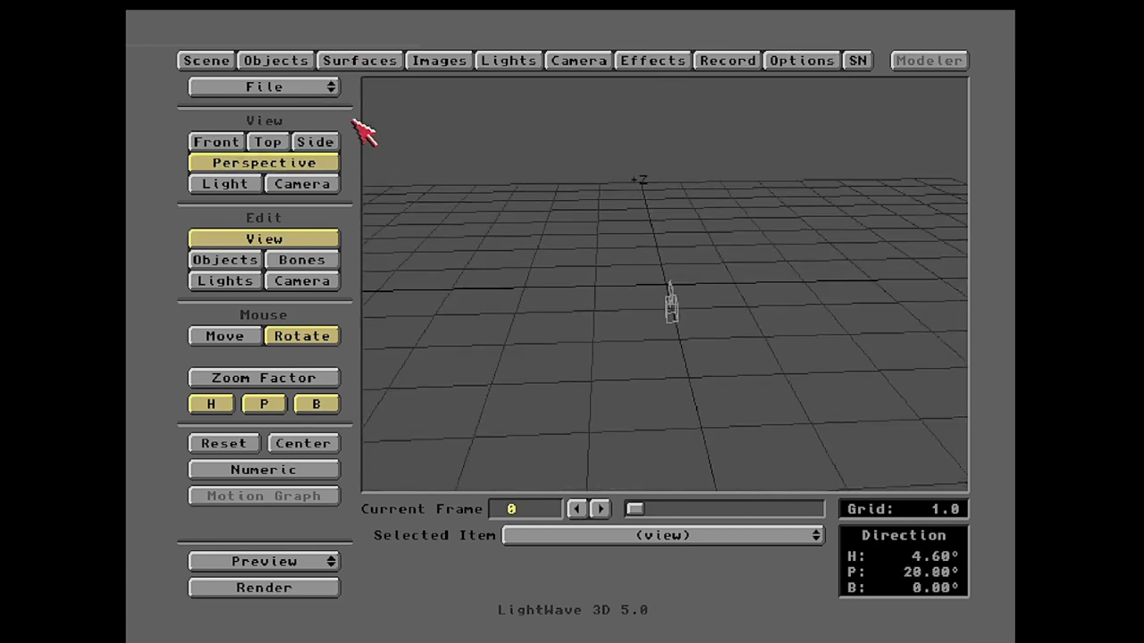
pyautogui.moveTo(309, 87); pyautogui.dragTo(265, 144)
pyautogui.click(452, 359)
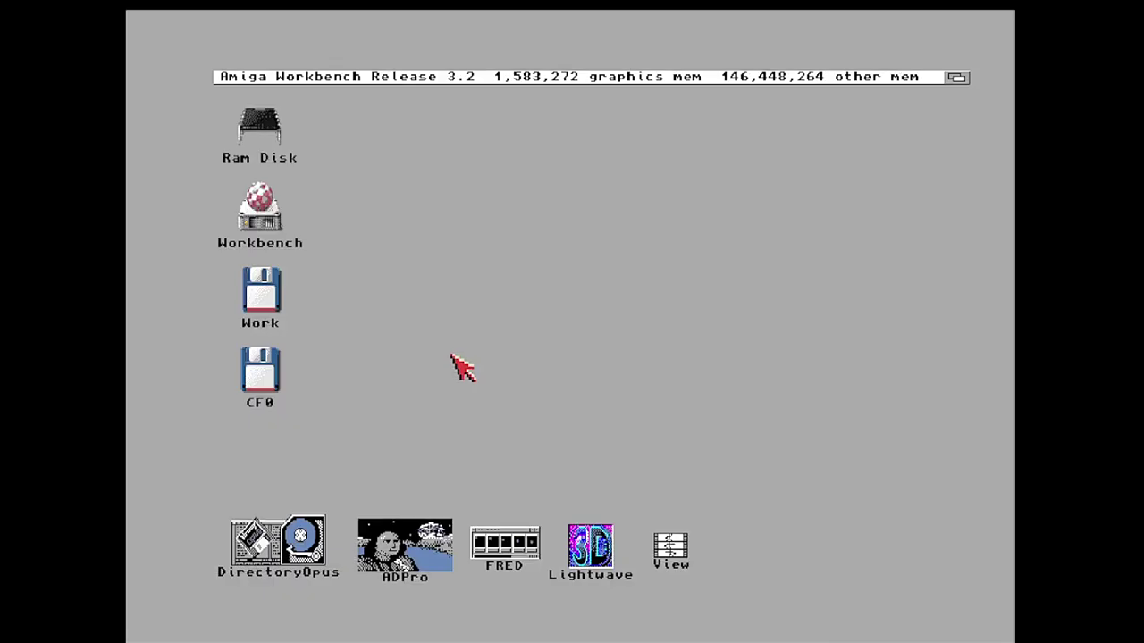
# Launch Modeler from the Lightwave drawer on the Work disk
pyautogui.doubleClick(273, 272)
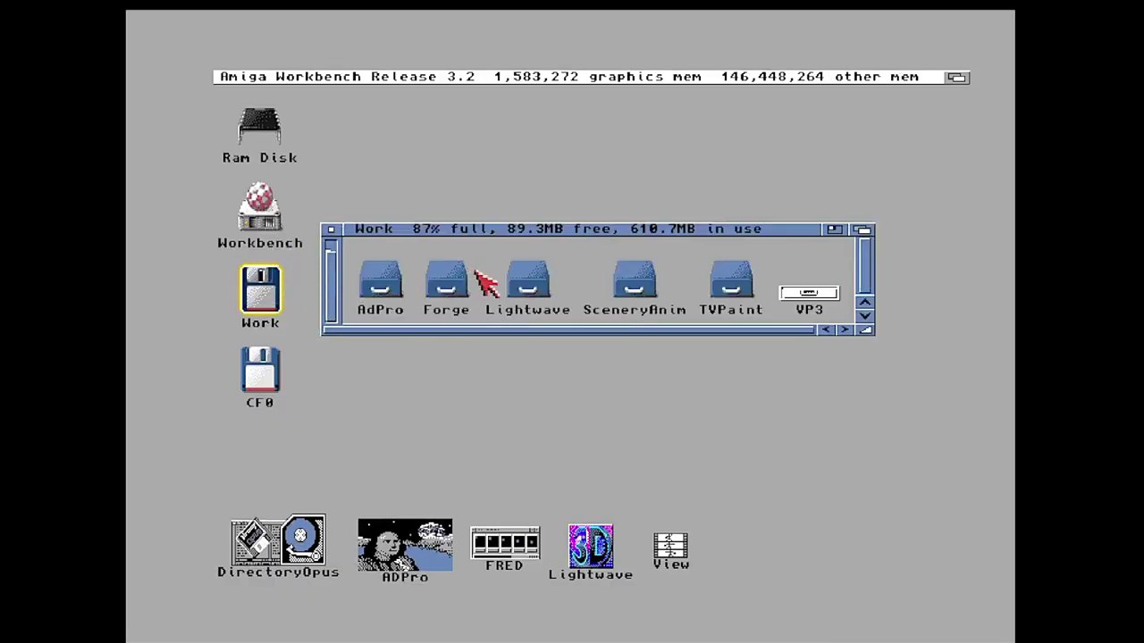
pyautogui.doubleClick(533, 275)
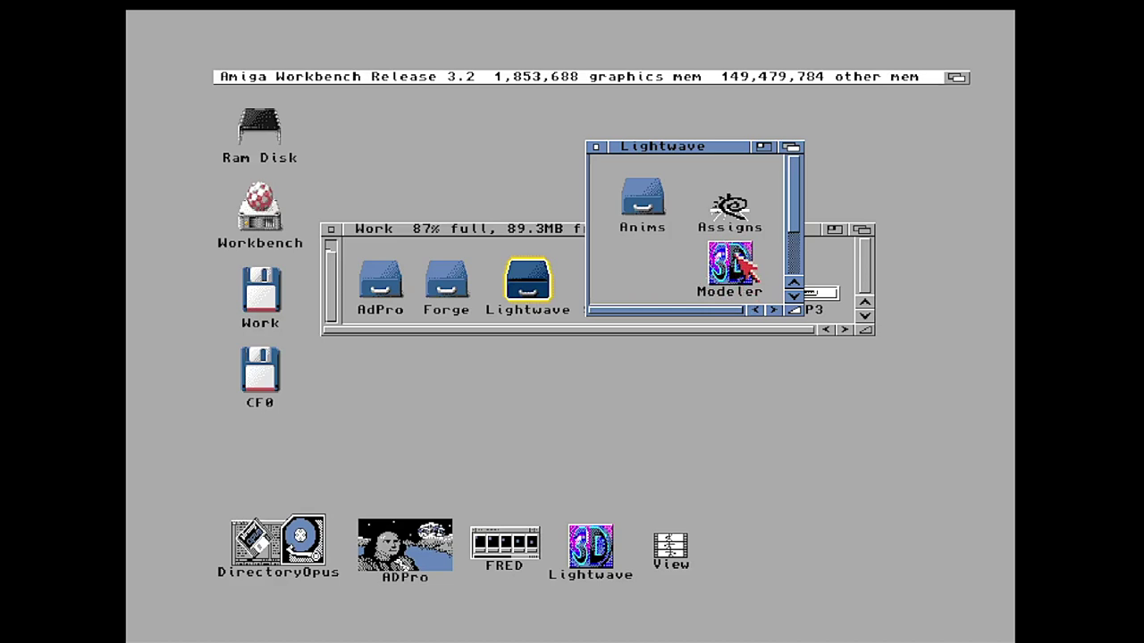
pyautogui.click(735, 255)
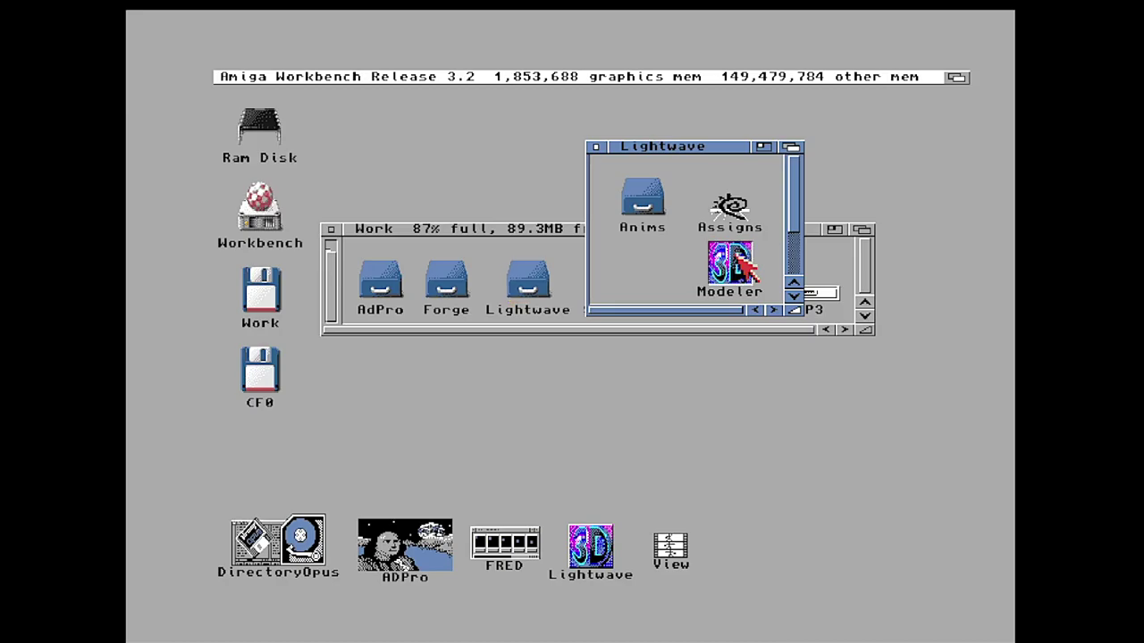
pyautogui.doubleClick(735, 254)
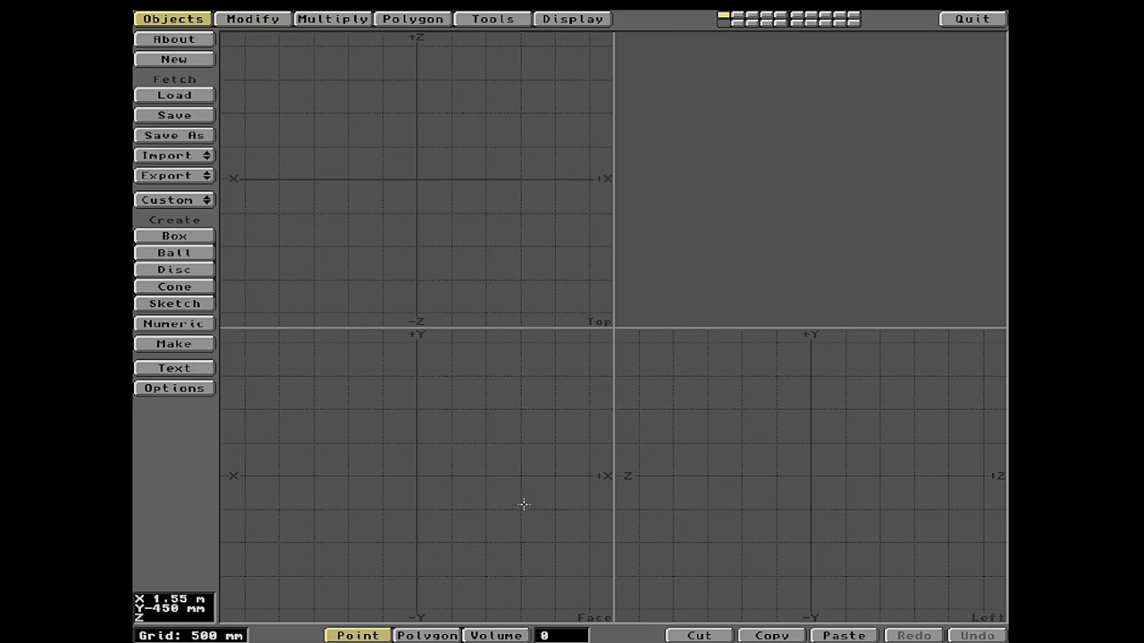
pyautogui.click(171, 237)
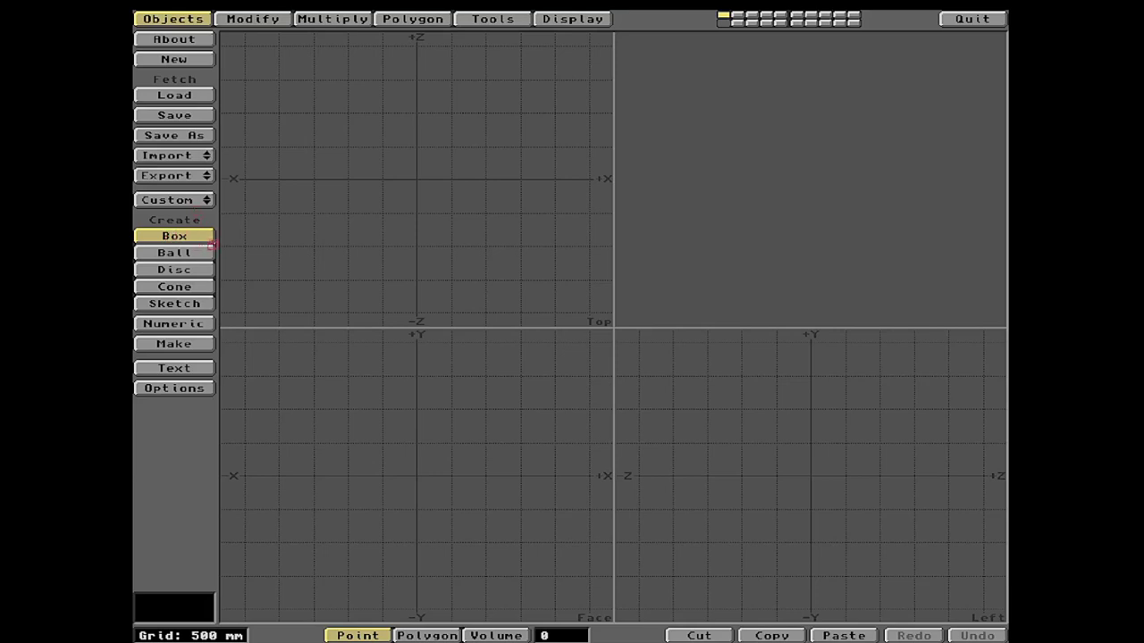
pyautogui.click(347, 20)
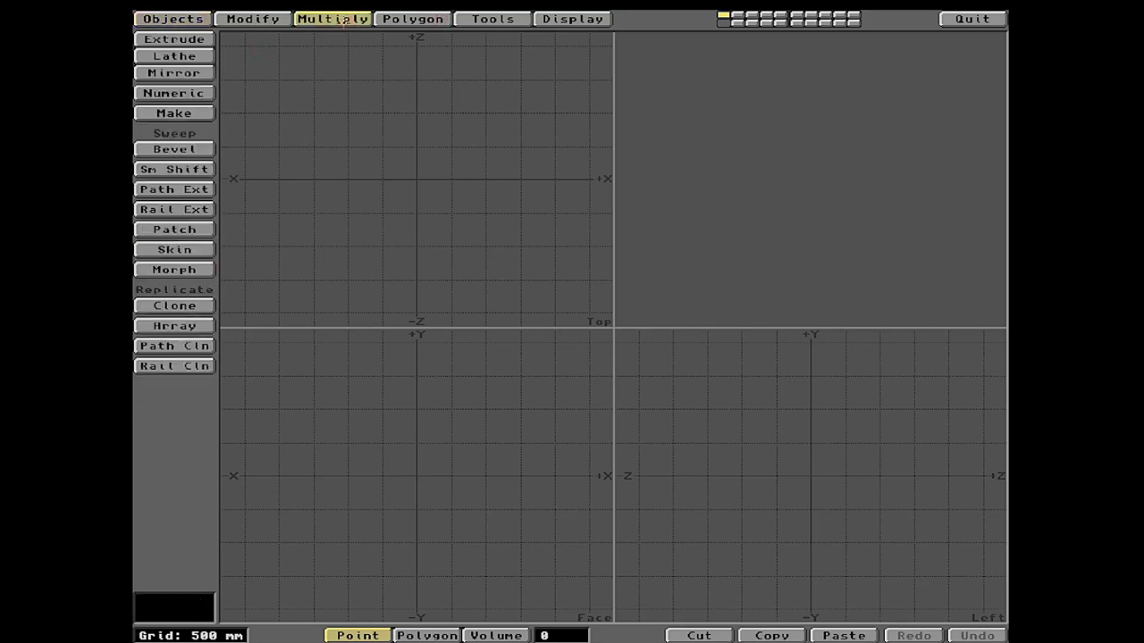
pyautogui.click(418, 19)
pyautogui.click(259, 17)
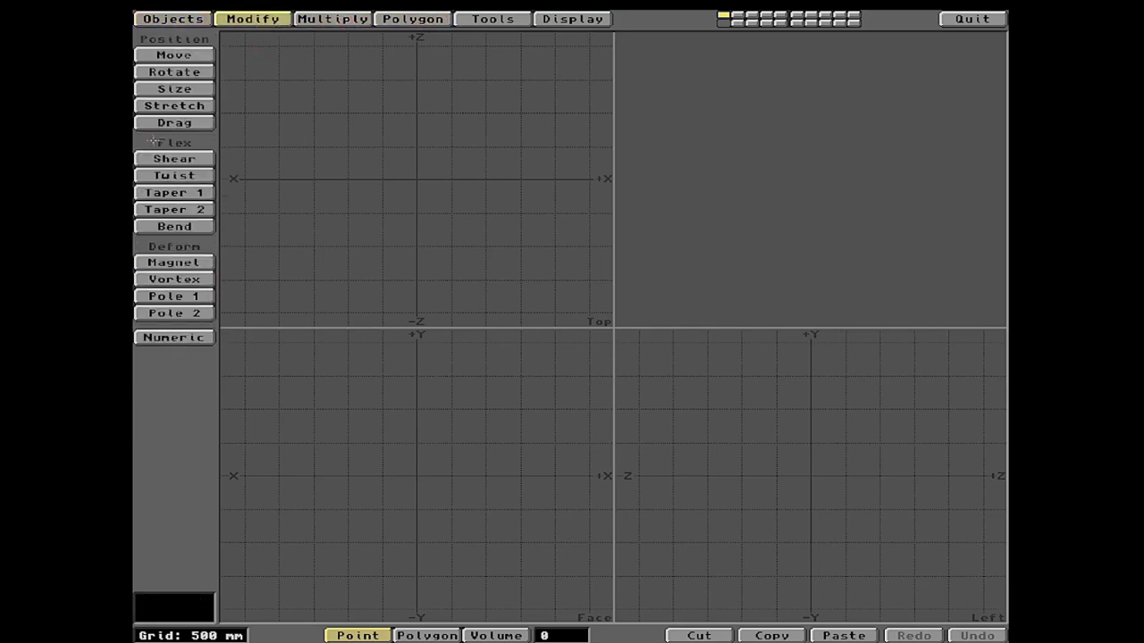
pyautogui.click(179, 20)
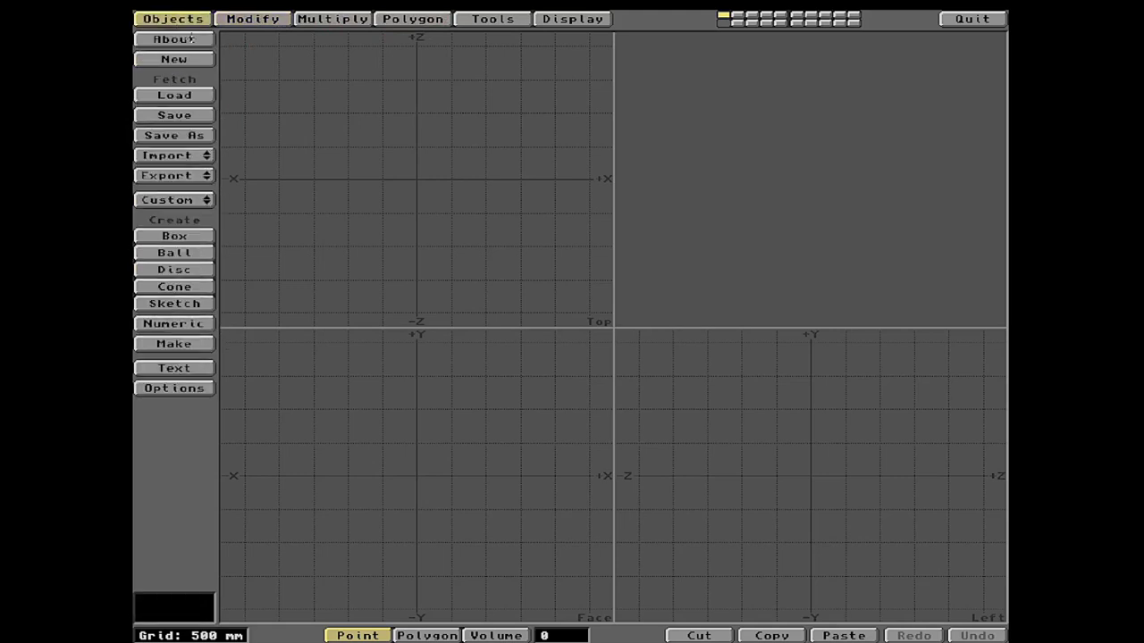
# Create a box by drawing its footprint in the Top view and raising it above the ground plane in the Face view
pyautogui.click(174, 236)
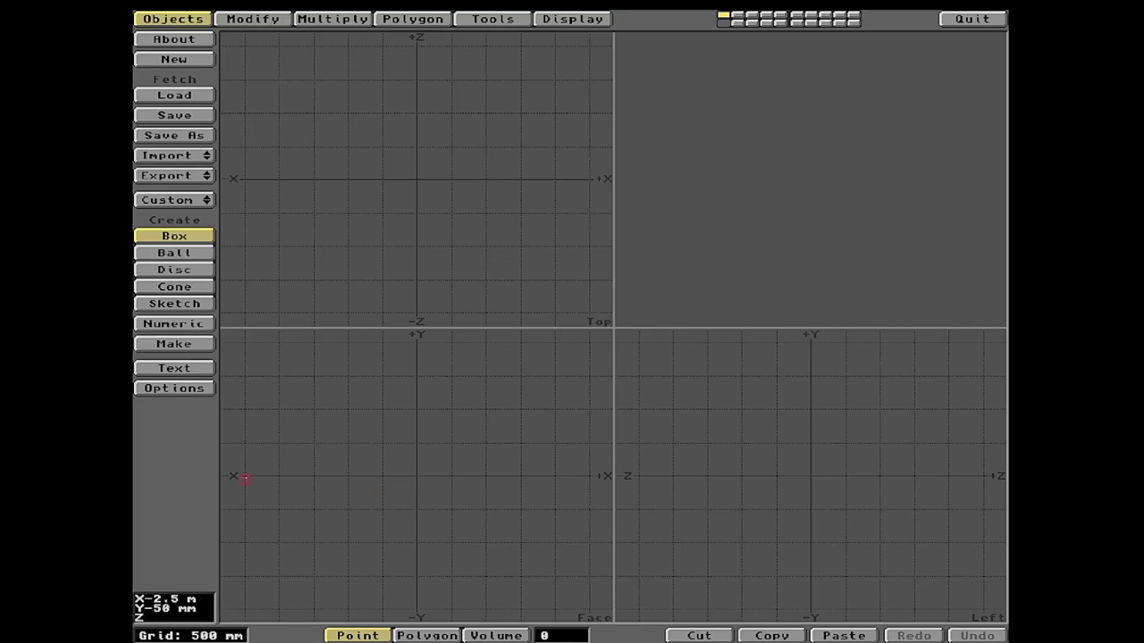
pyautogui.moveTo(287, 70); pyautogui.dragTo(570, 293)
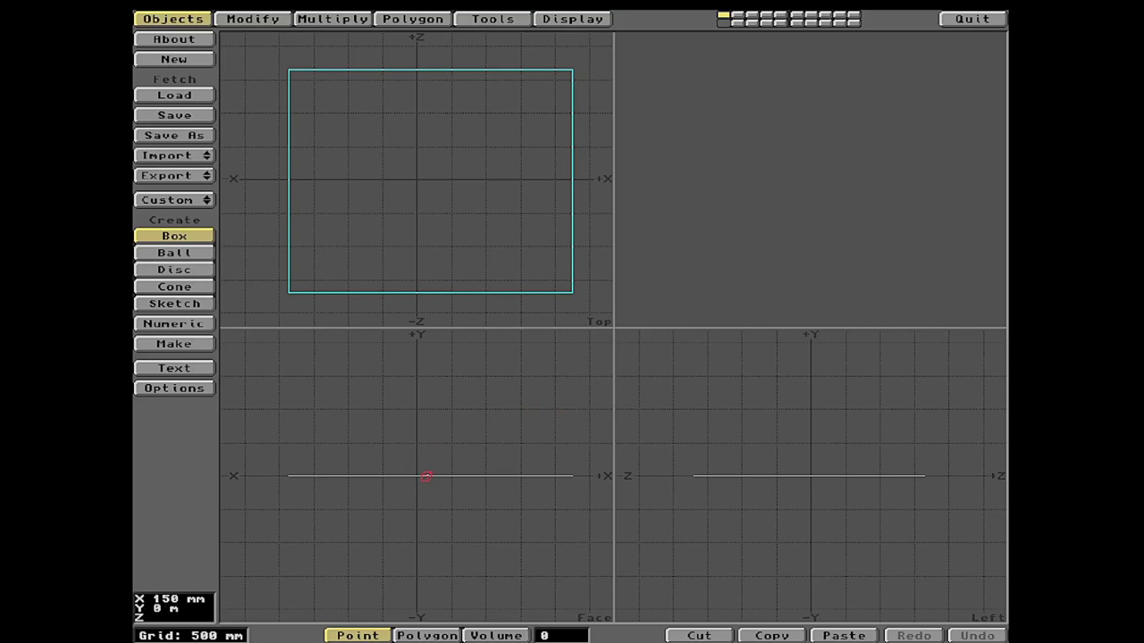
pyautogui.moveTo(426, 476); pyautogui.dragTo(478, 592)
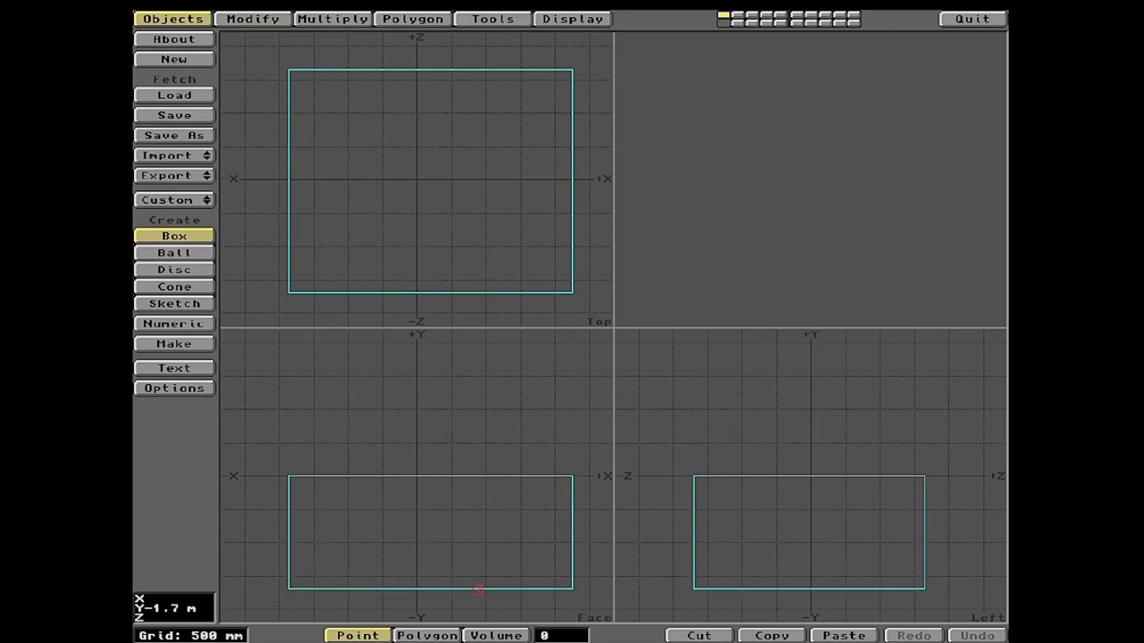
pyautogui.moveTo(478, 592); pyautogui.dragTo(462, 352)
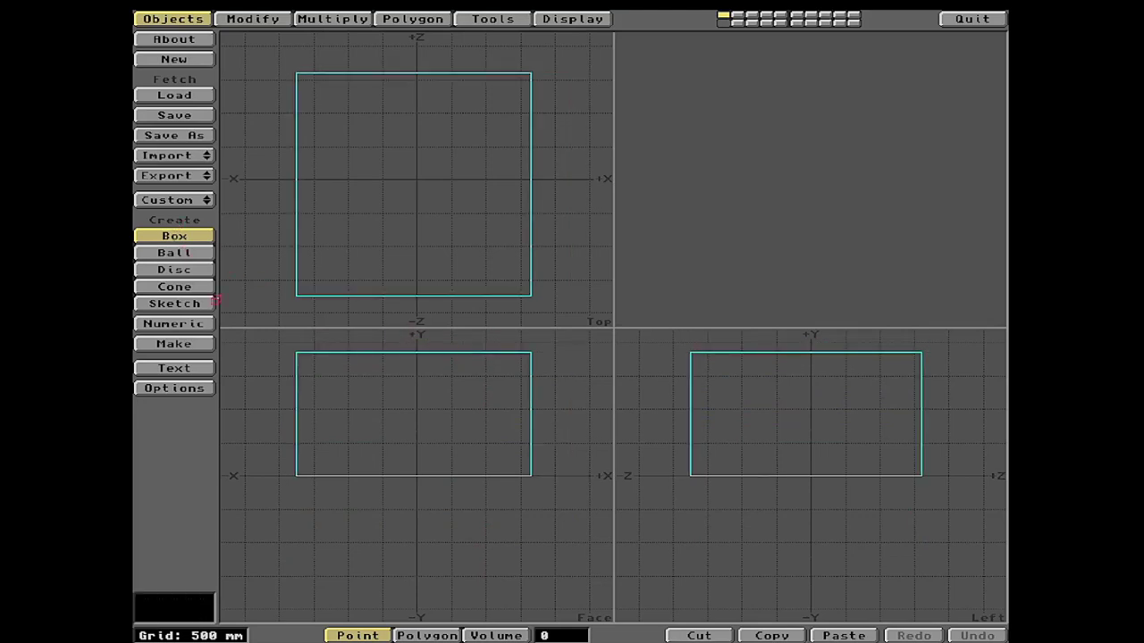
pyautogui.press('Return')
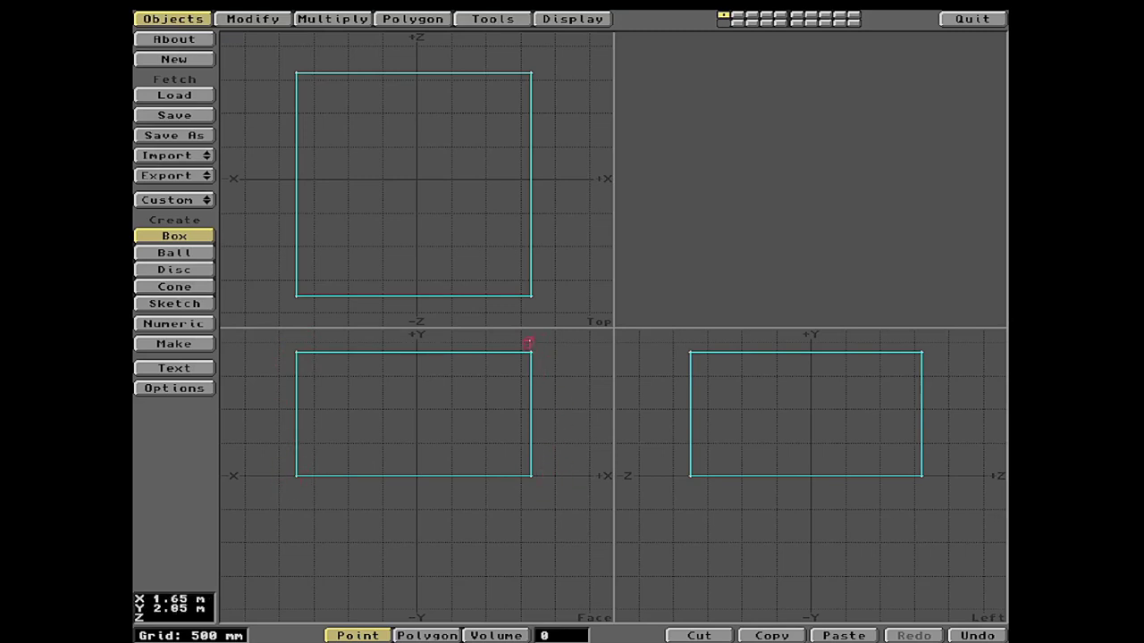
pyautogui.click(185, 235)
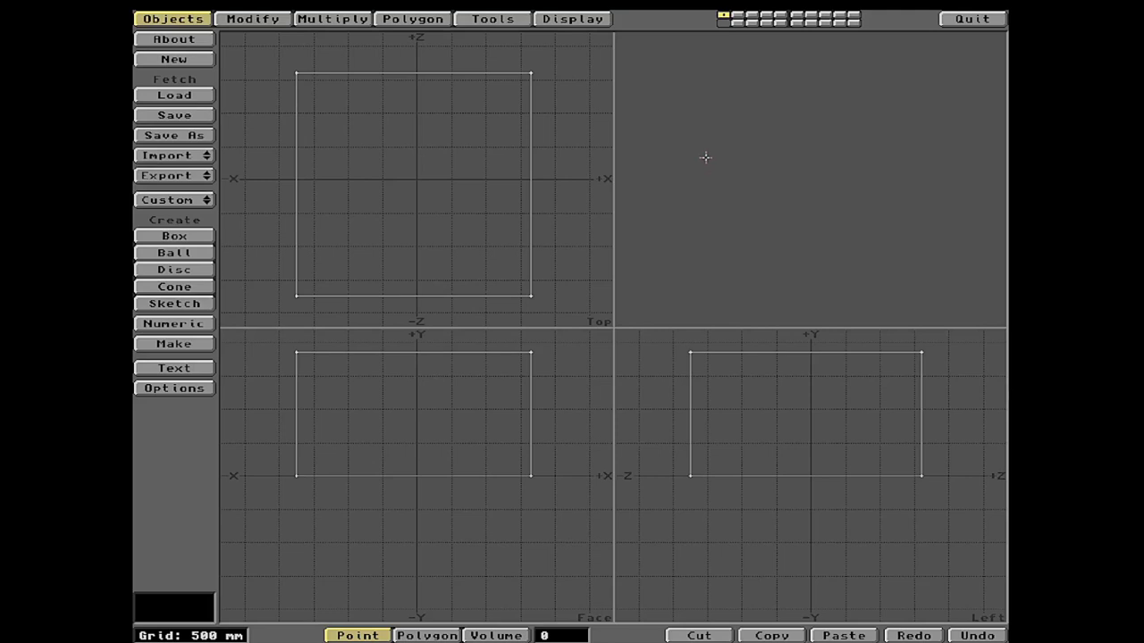
# Set the preview type to Solid with the Quad: Logo (XY) orientation and inspect the box in the preview
pyautogui.click(570, 16)
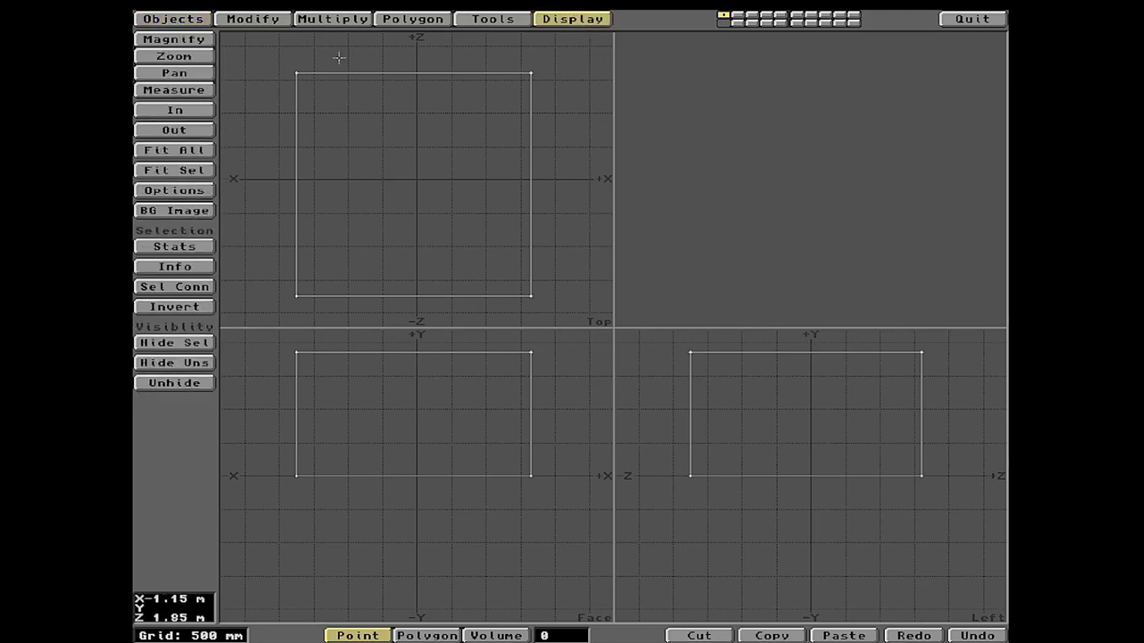
pyautogui.click(170, 191)
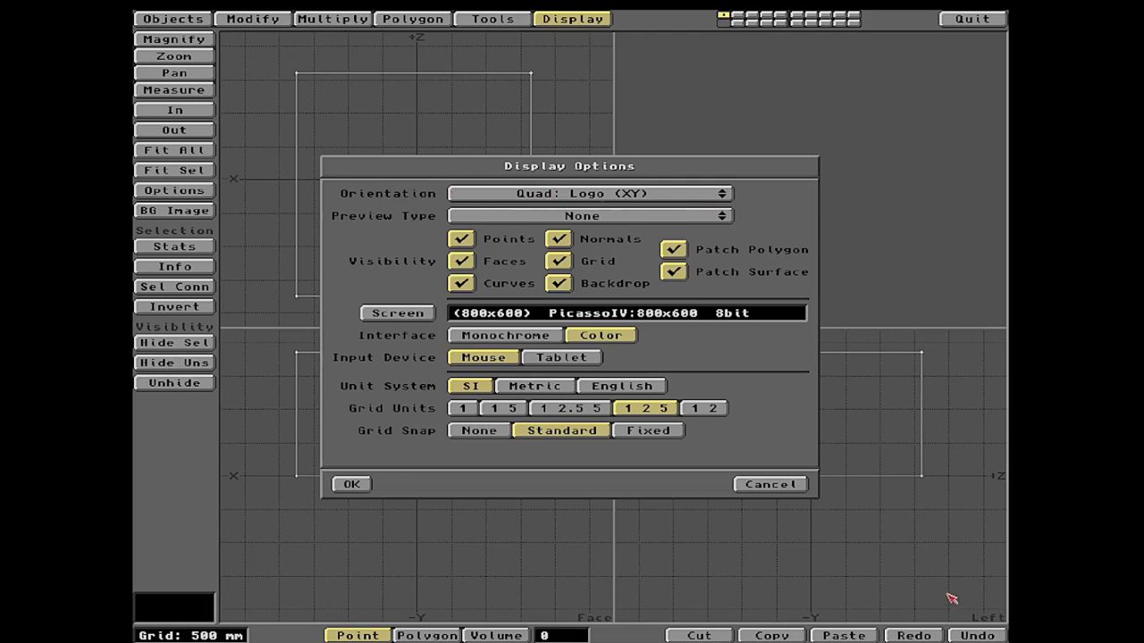
pyautogui.moveTo(596, 198); pyautogui.dragTo(548, 127)
pyautogui.click(597, 224)
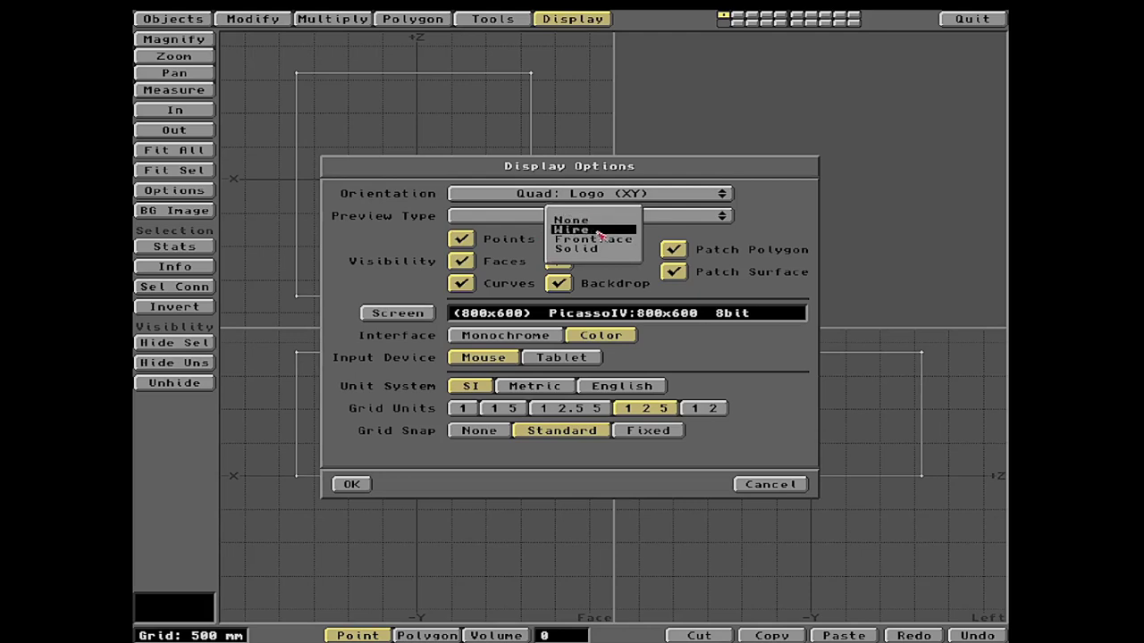
pyautogui.click(597, 250)
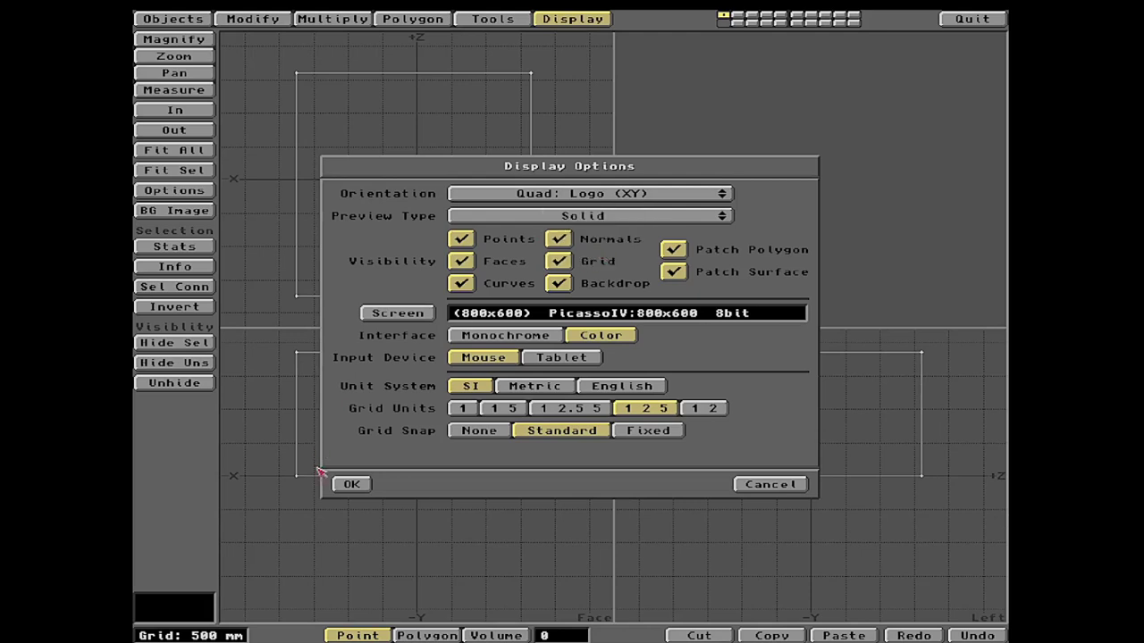
pyautogui.click(350, 488)
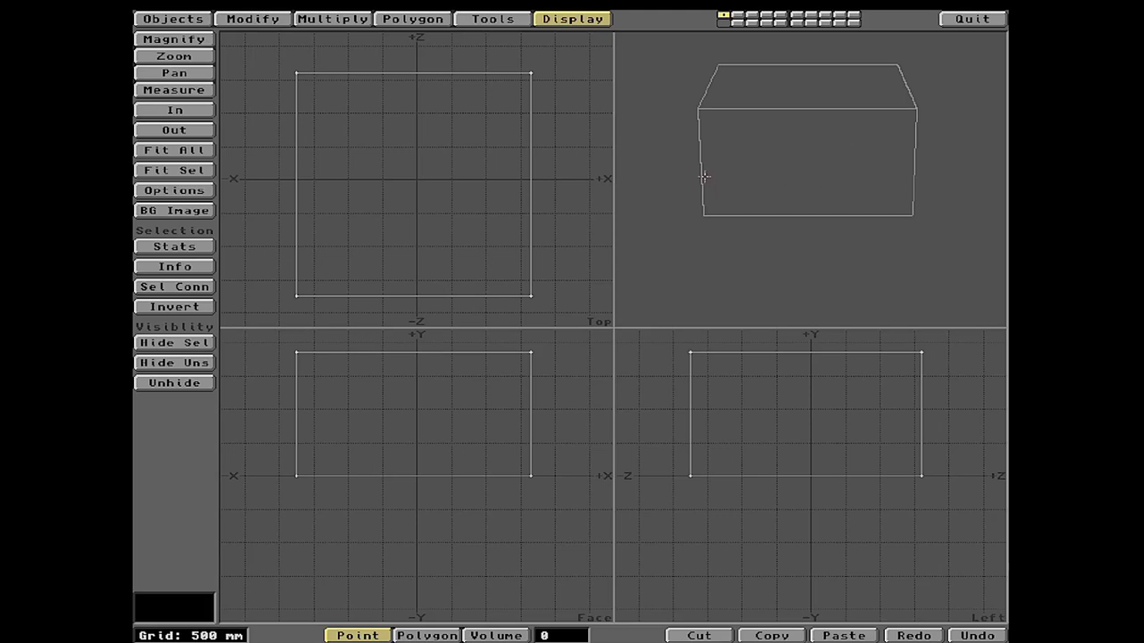
pyautogui.moveTo(695, 178); pyautogui.dragTo(760, 185)
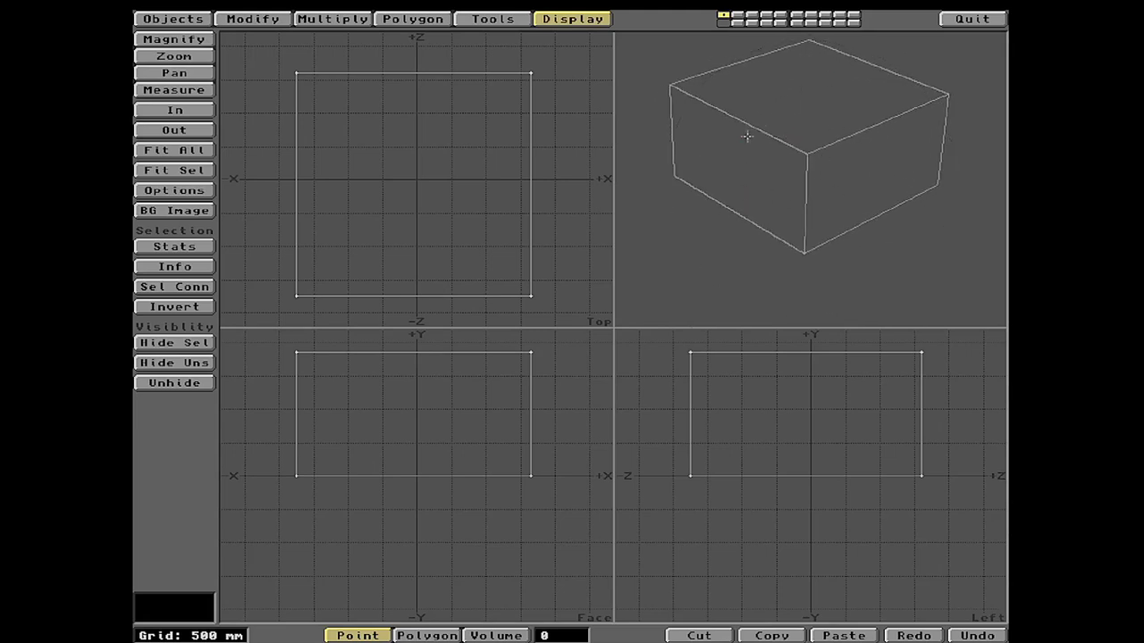
pyautogui.moveTo(779, 204); pyautogui.dragTo(852, 194)
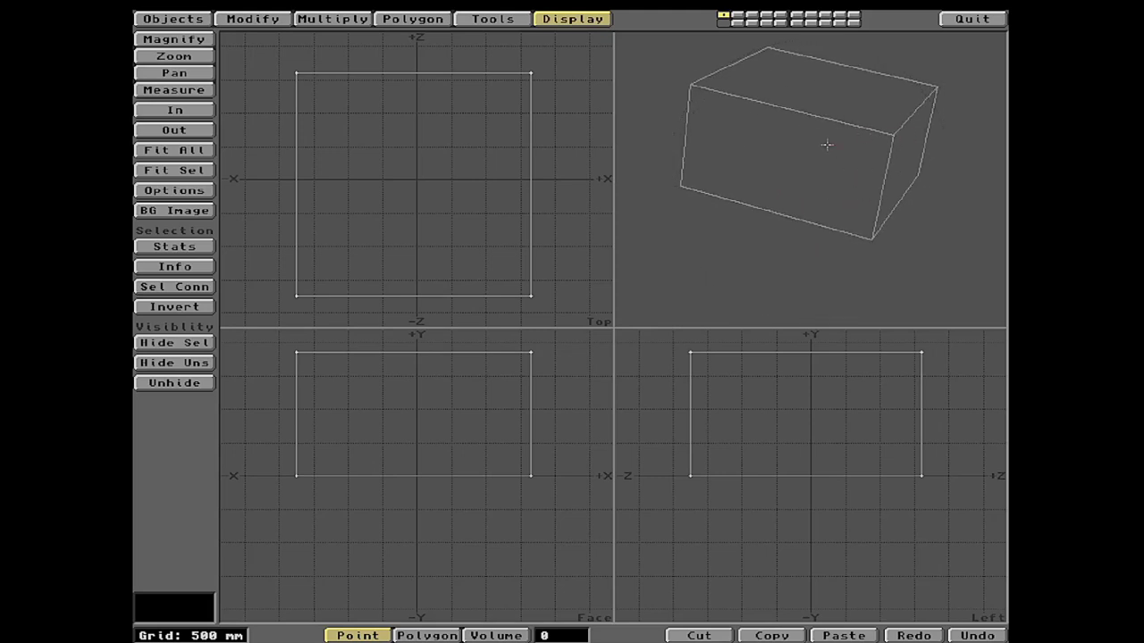
# Change the preview type to Wire and examine the box in the preview from several angles
pyautogui.click(181, 193)
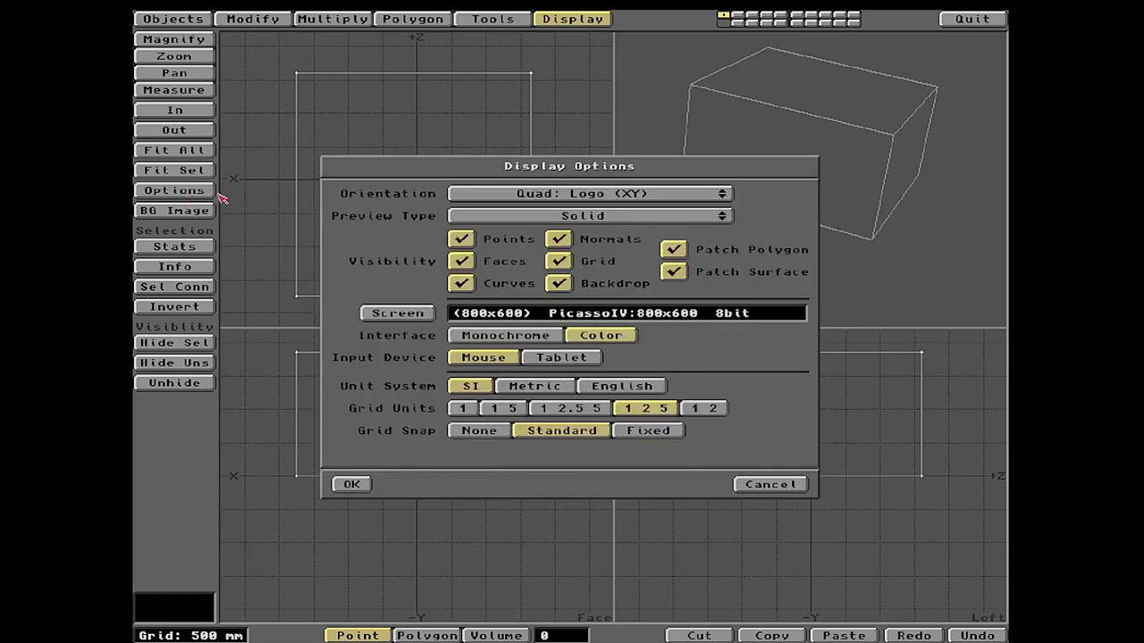
pyautogui.moveTo(569, 220); pyautogui.dragTo(571, 204)
pyautogui.click(351, 484)
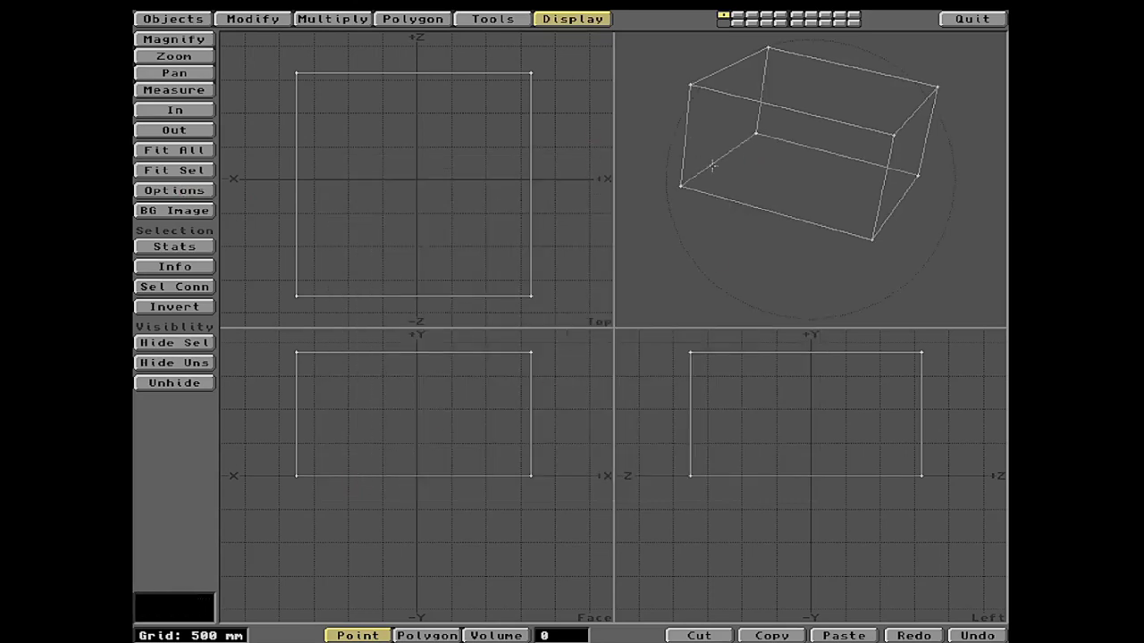
pyautogui.moveTo(857, 189); pyautogui.dragTo(758, 195)
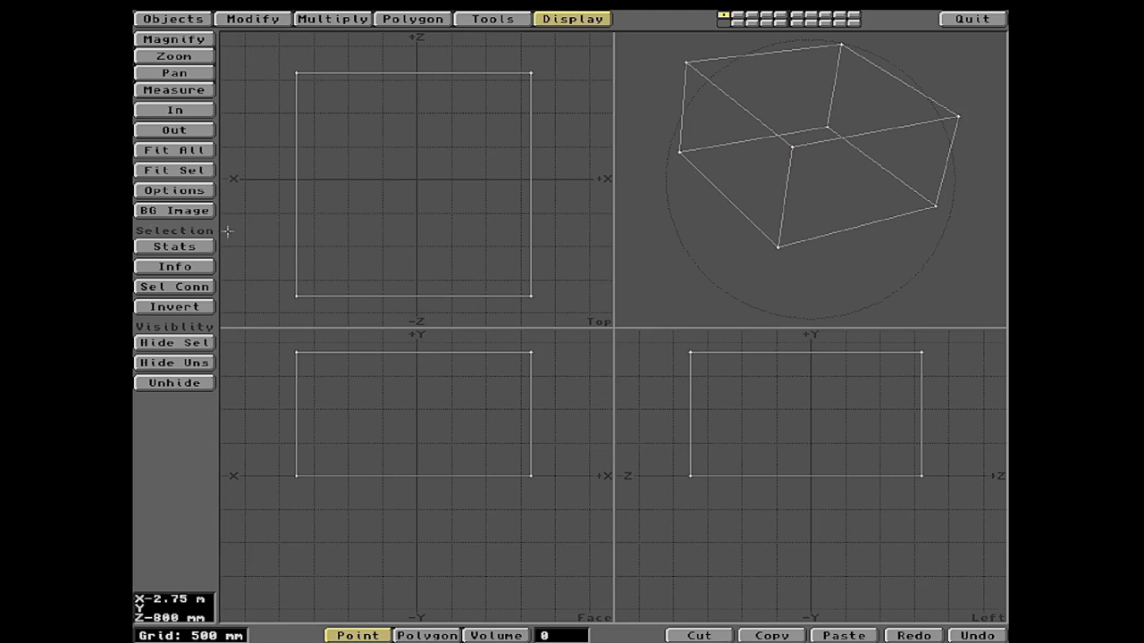
pyautogui.moveTo(808, 193); pyautogui.dragTo(865, 198)
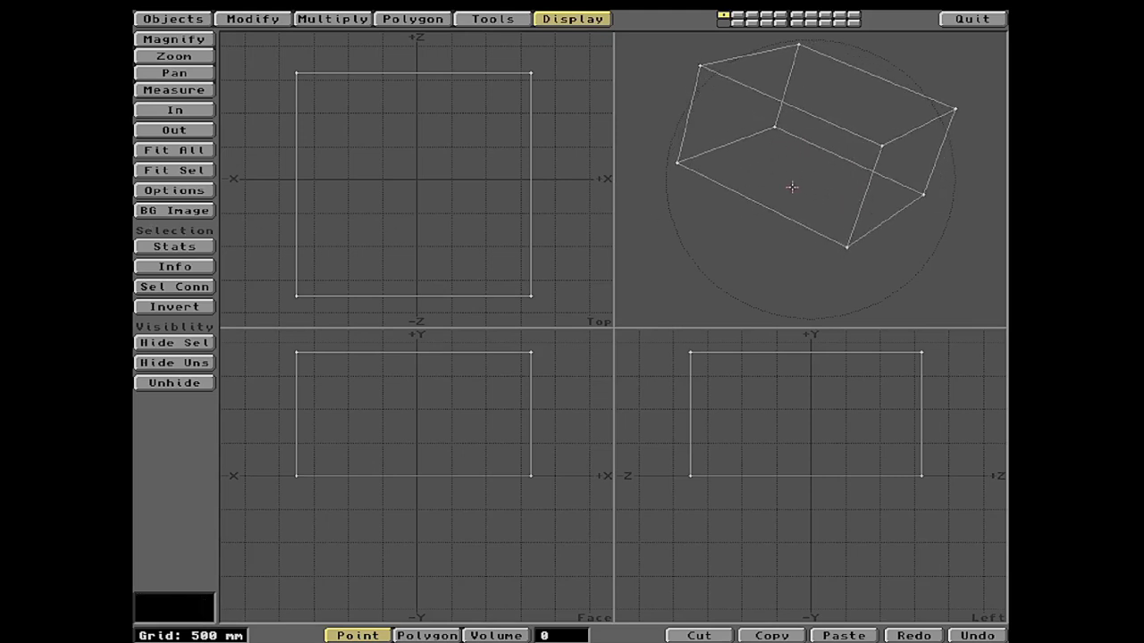
# Switch the preview type to Frontface and examine the box in the preview
pyautogui.click(174, 191)
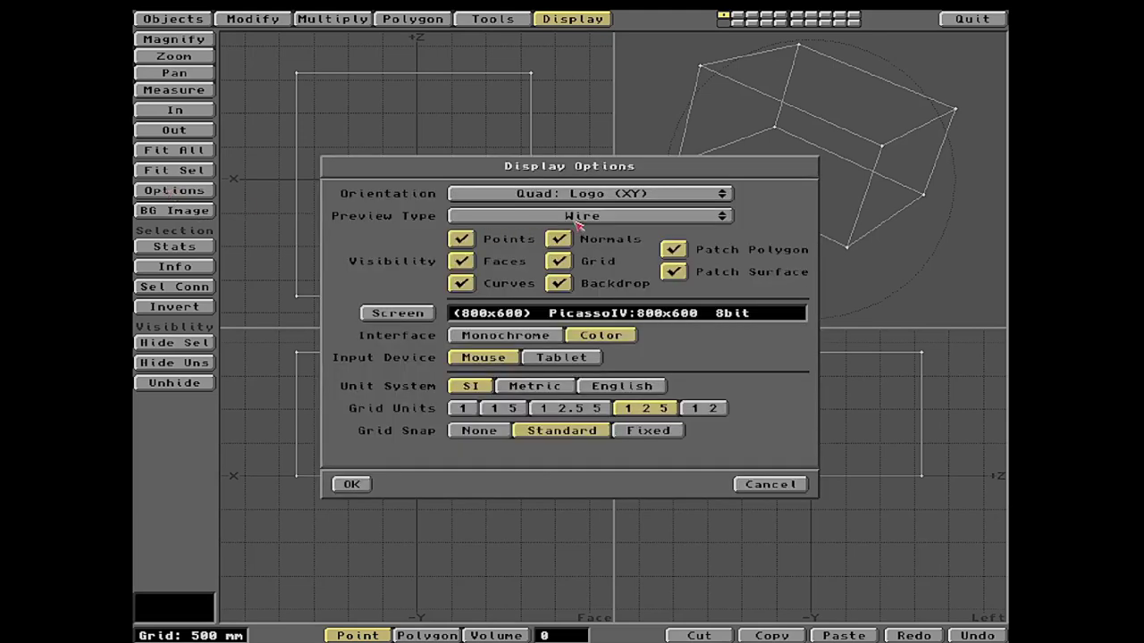
pyautogui.moveTo(579, 225)
pyautogui.mouseDown()
pyautogui.moveTo(579, 245)
pyautogui.moveTo(579, 233)
pyautogui.mouseUp()
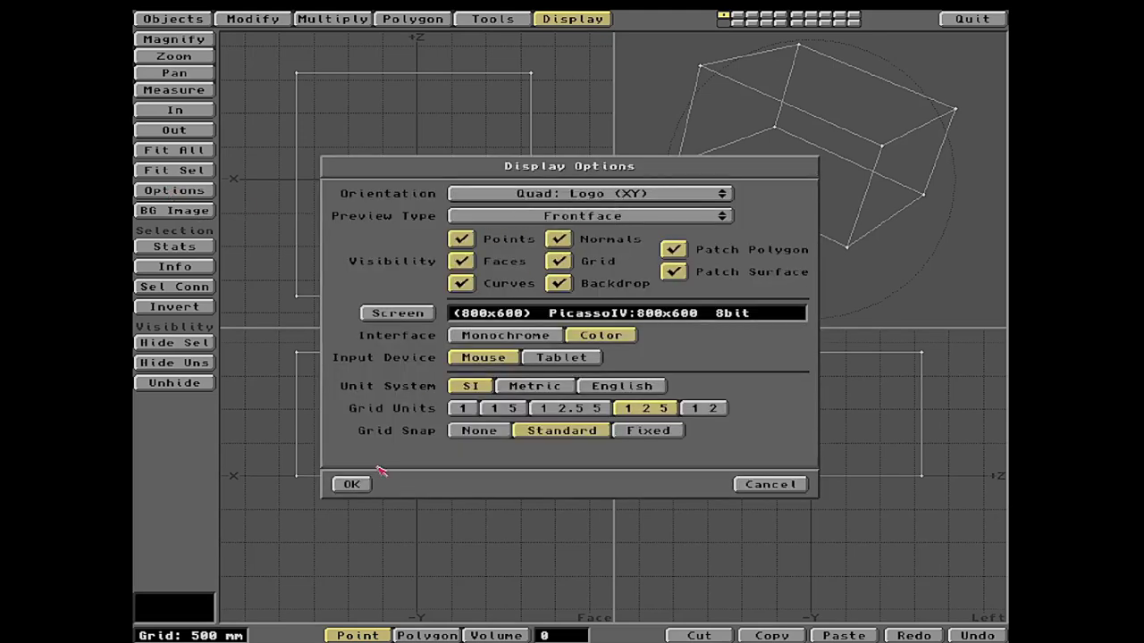
pyautogui.click(353, 485)
pyautogui.moveTo(757, 215)
pyautogui.mouseDown()
pyautogui.moveTo(933, 242)
pyautogui.moveTo(765, 195)
pyautogui.mouseUp()
pyautogui.moveTo(838, 206); pyautogui.dragTo(842, 182)
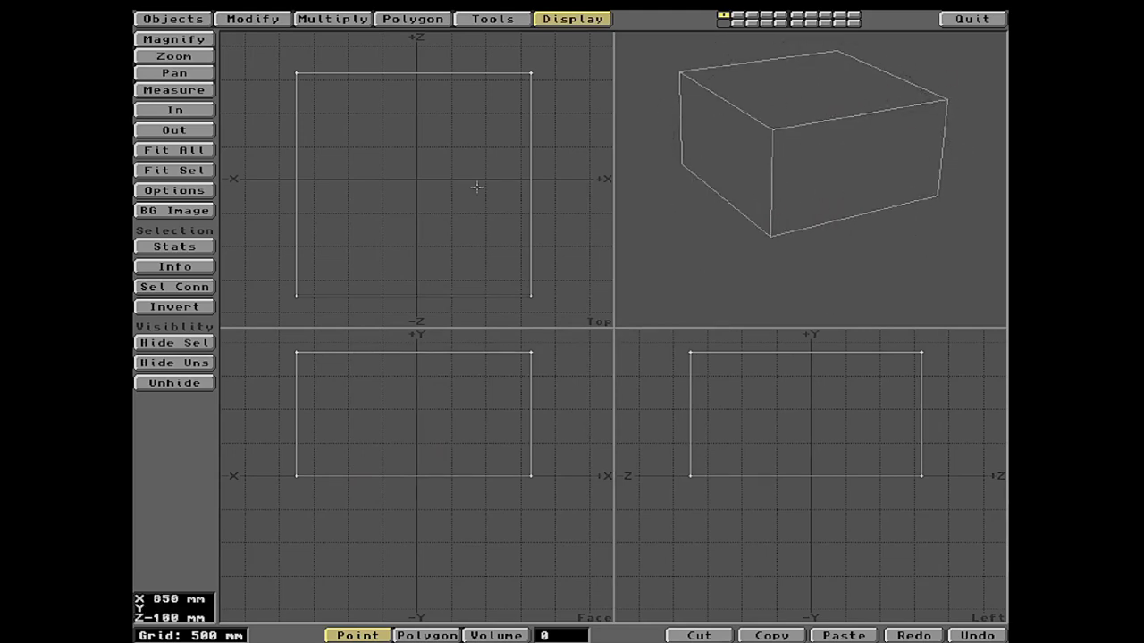
# Change the preview type from Frontface to Solid in the display options and apply it to the box preview
pyautogui.click(175, 190)
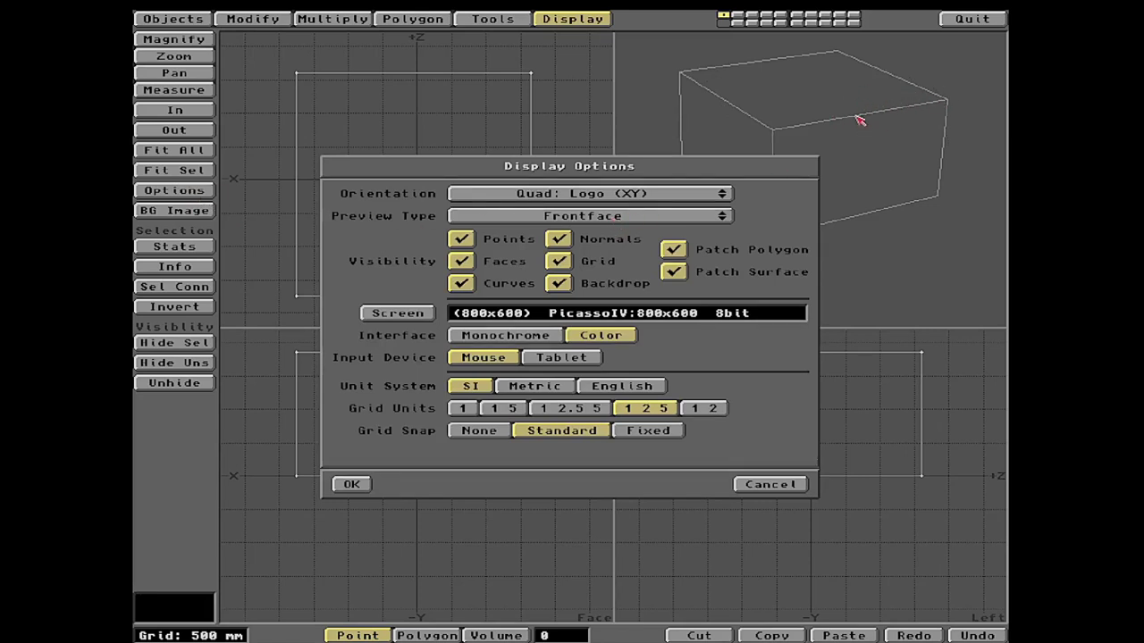
pyautogui.click(639, 225)
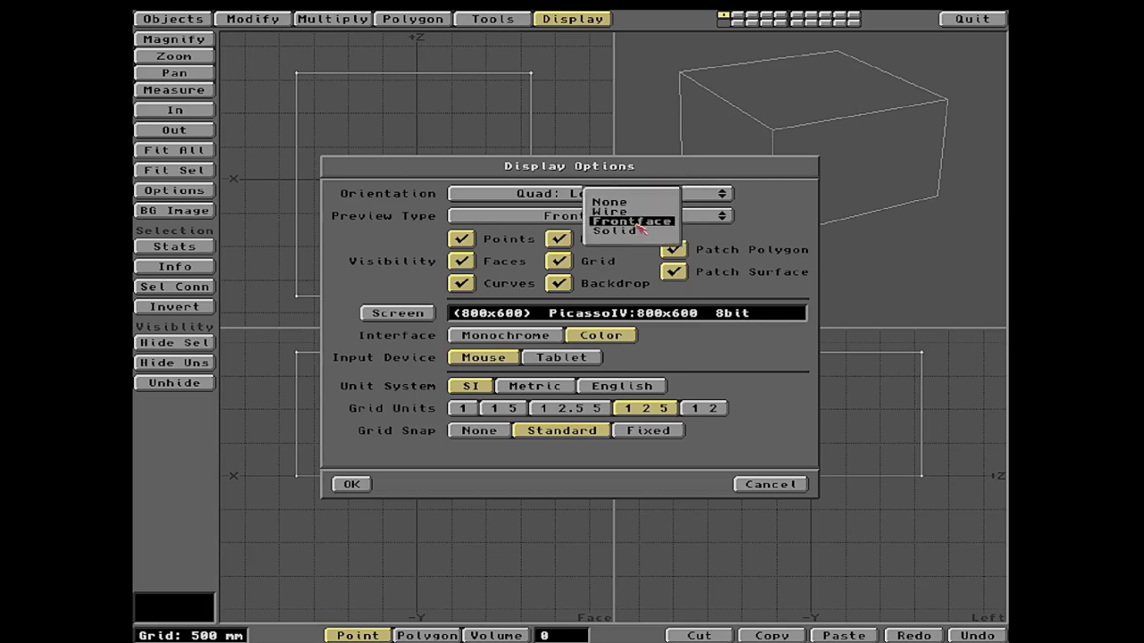
pyautogui.click(639, 232)
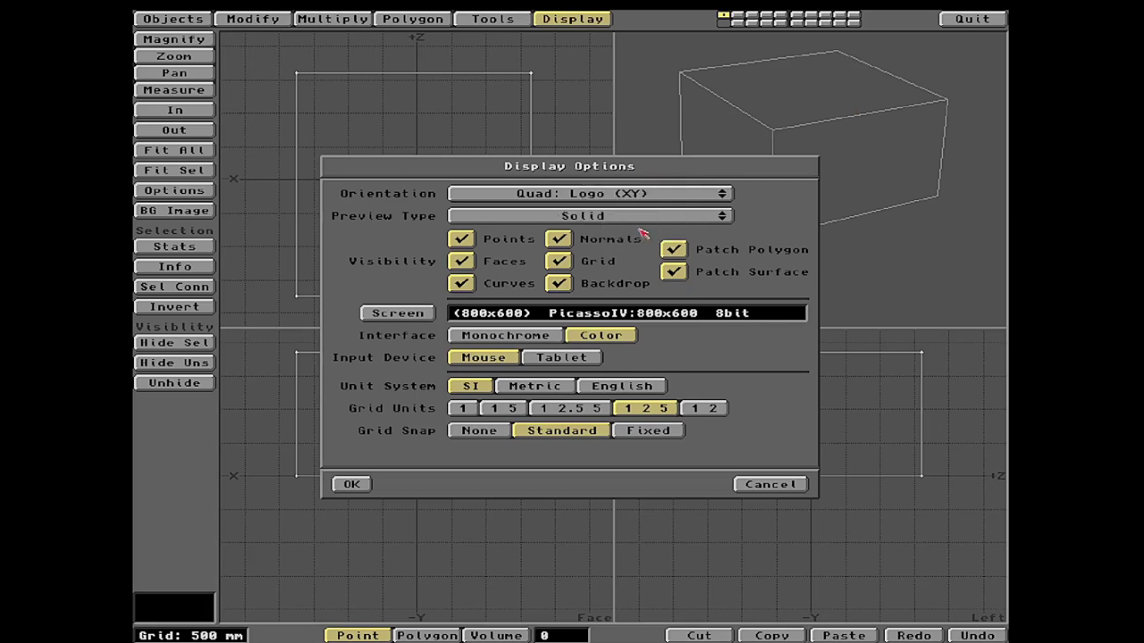
pyautogui.click(351, 485)
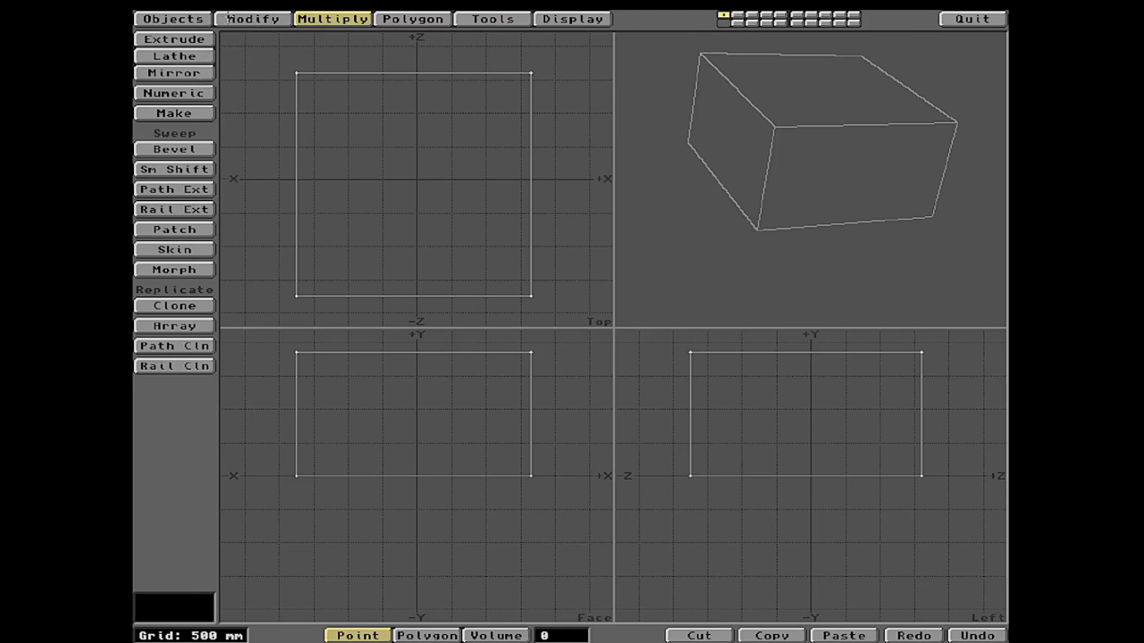
# Create a ball inside the box, drawing its outline in the Top view and its height in the Face view
pyautogui.click(175, 19)
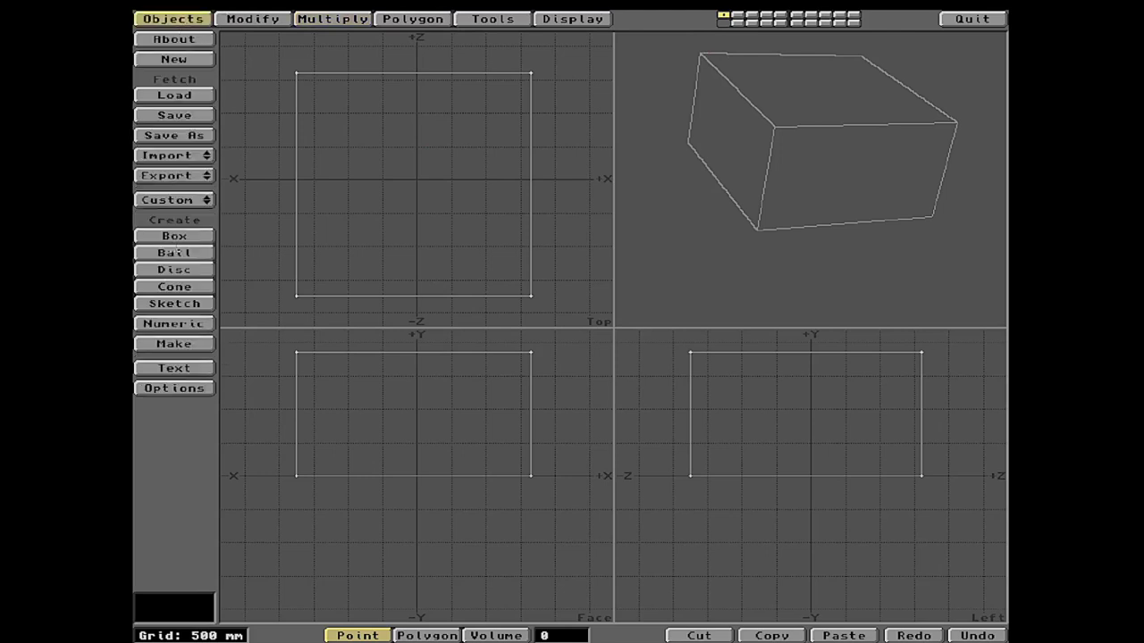
pyautogui.click(174, 253)
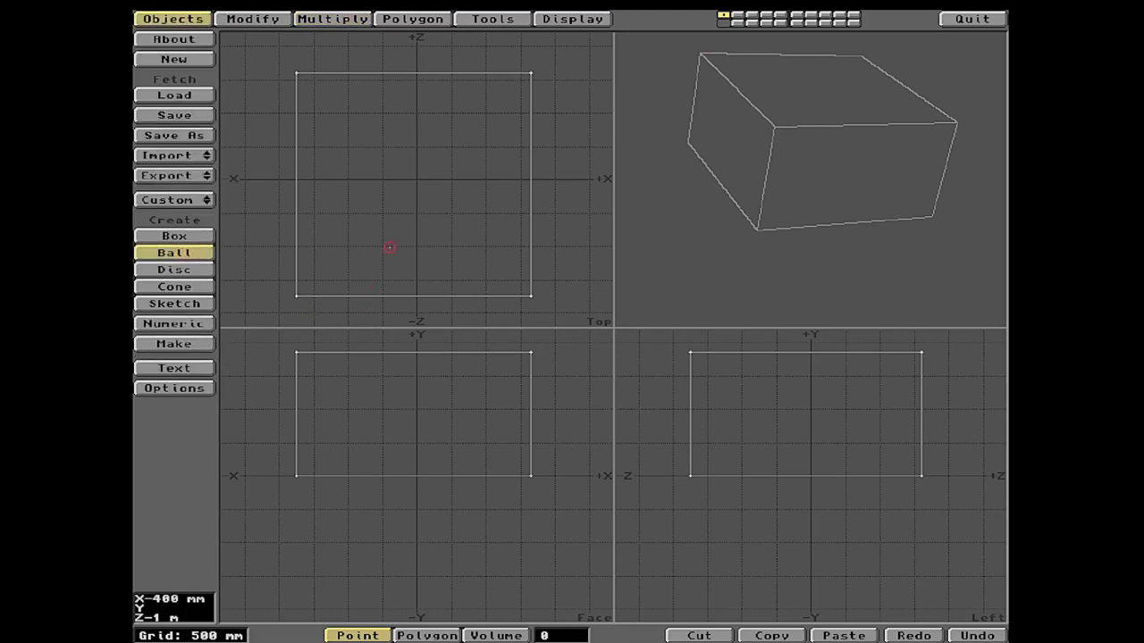
pyautogui.moveTo(433, 211); pyautogui.dragTo(471, 175)
pyautogui.moveTo(449, 414); pyautogui.dragTo(483, 419)
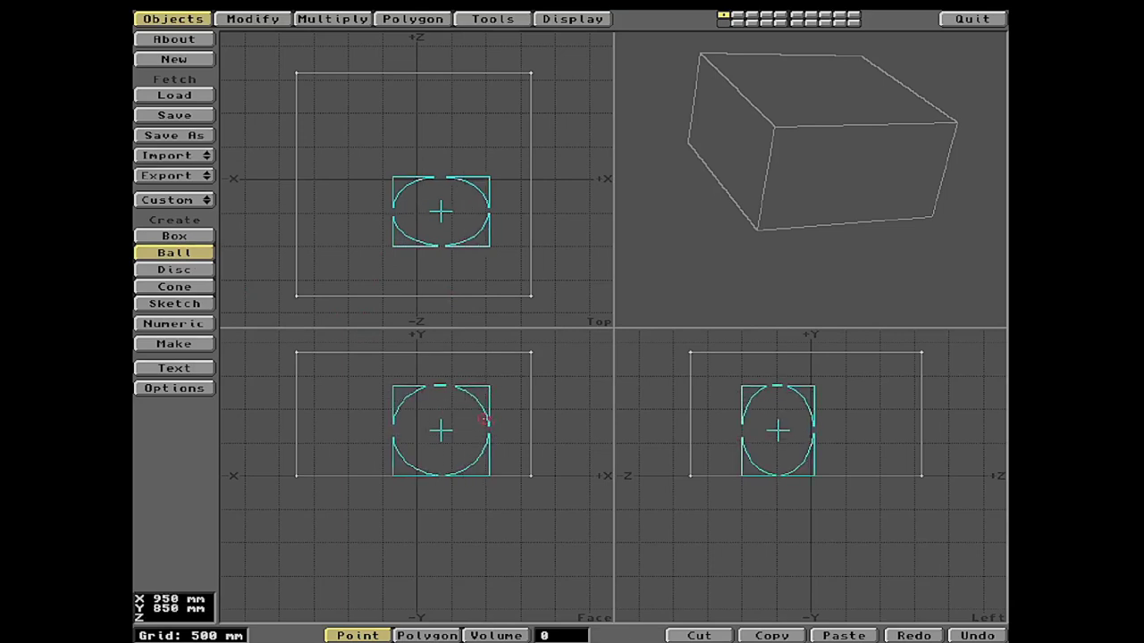
pyautogui.press('Return')
pyautogui.click(178, 253)
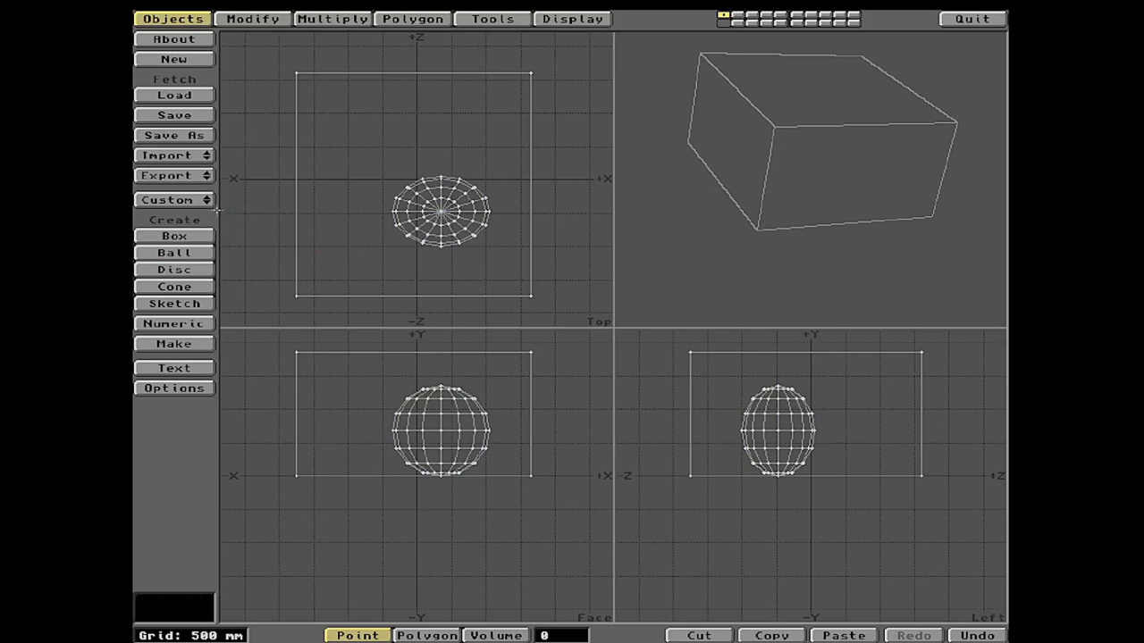
# Switch the preview type to Wire and rotate the preview to examine the ball inside the box
pyautogui.click(541, 22)
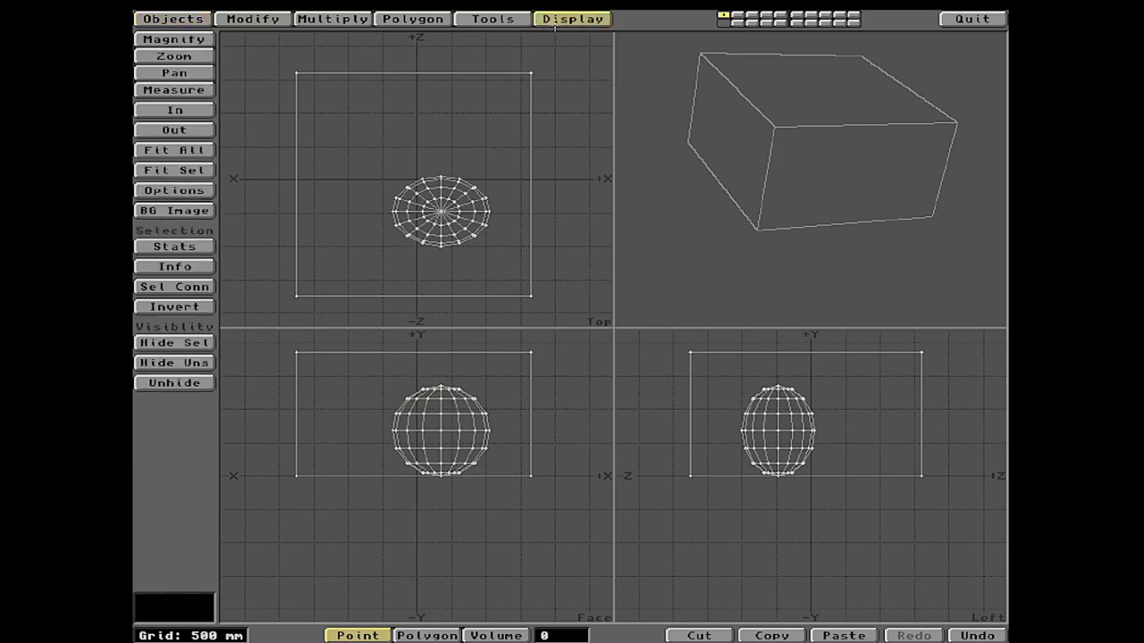
pyautogui.click(168, 190)
pyautogui.moveTo(526, 218); pyautogui.dragTo(514, 195)
pyautogui.click(357, 487)
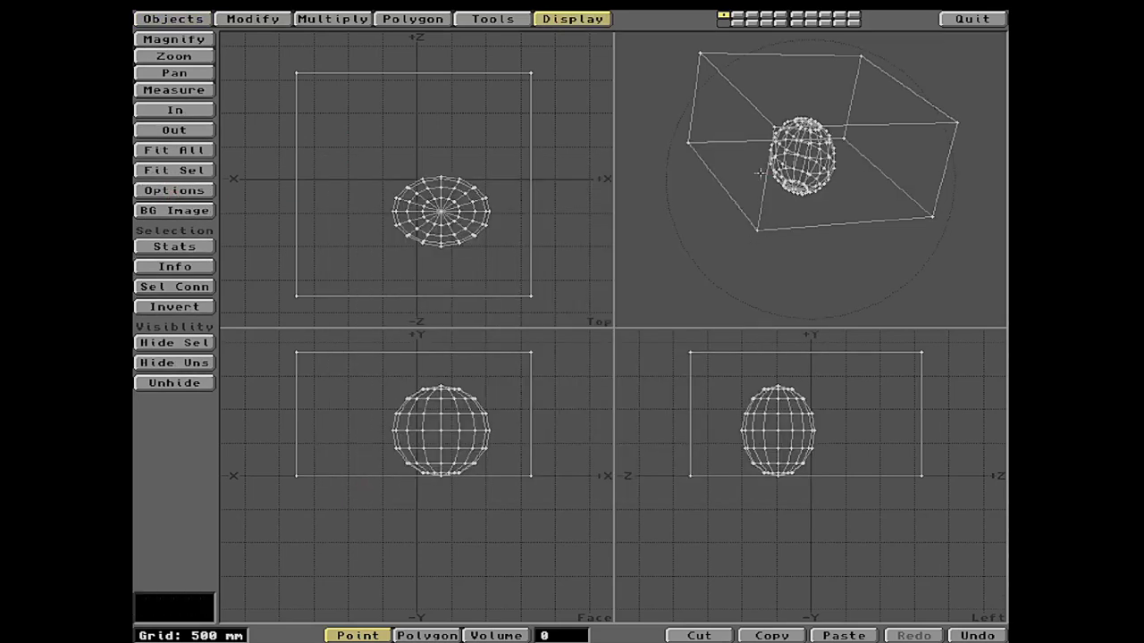
pyautogui.moveTo(760, 173); pyautogui.dragTo(697, 134)
# Switch the preview type to Frontface and examine the box and ball from several angles
pyautogui.click(174, 190)
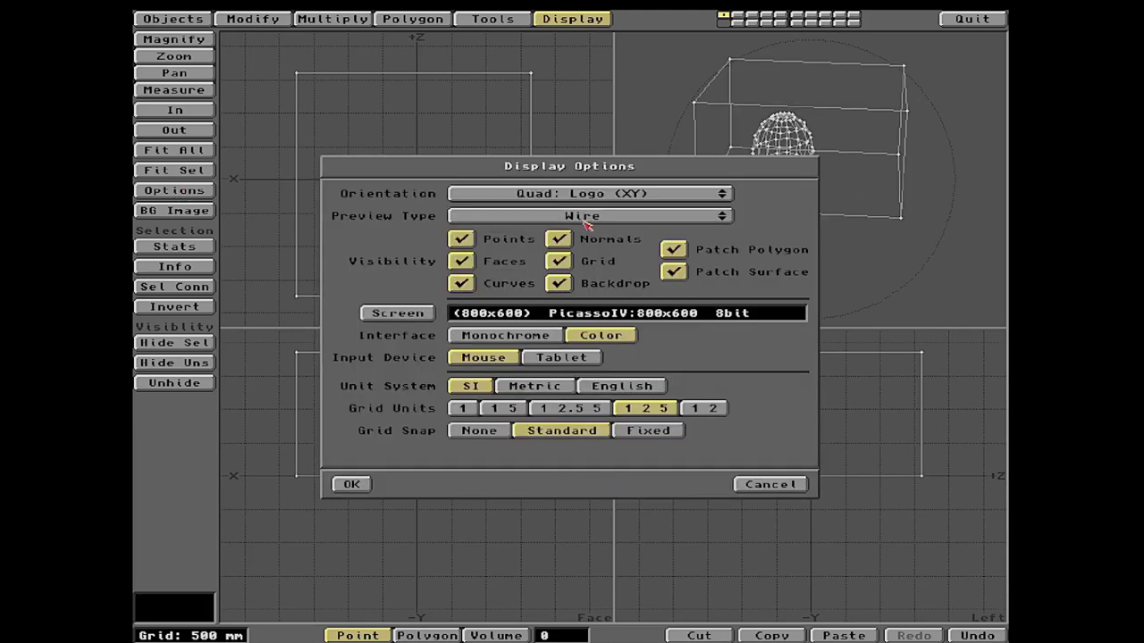
pyautogui.moveTo(586, 225); pyautogui.dragTo(581, 233)
pyautogui.click(357, 483)
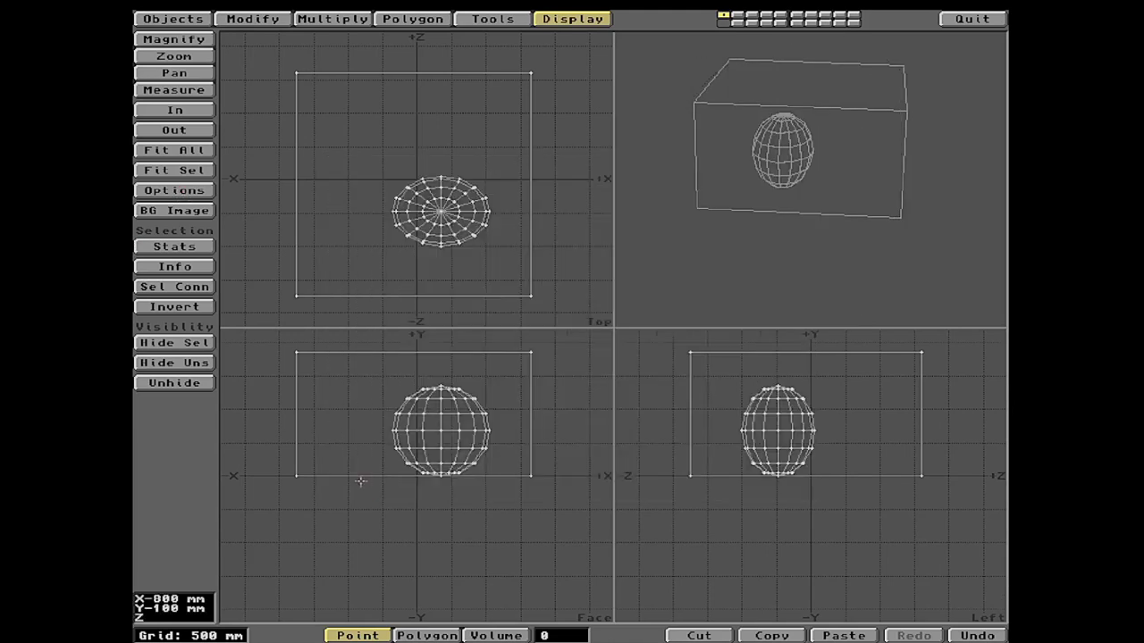
pyautogui.moveTo(766, 181)
pyautogui.mouseDown()
pyautogui.moveTo(832, 208)
pyautogui.moveTo(893, 209)
pyautogui.moveTo(809, 227)
pyautogui.moveTo(749, 169)
pyautogui.mouseUp()
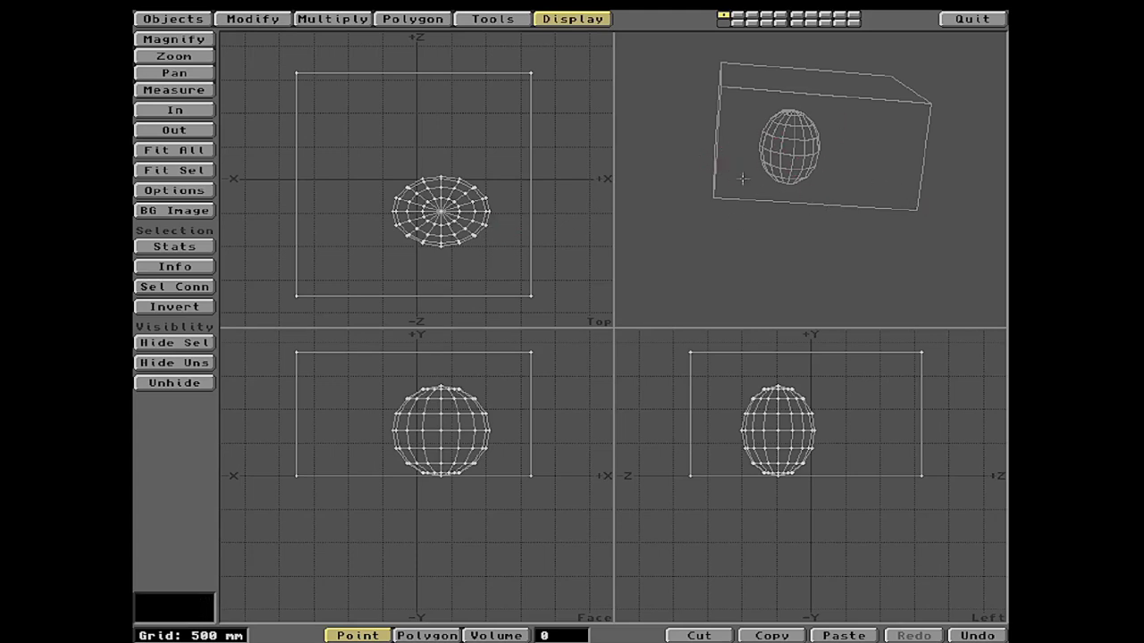
pyautogui.moveTo(741, 179); pyautogui.dragTo(831, 227)
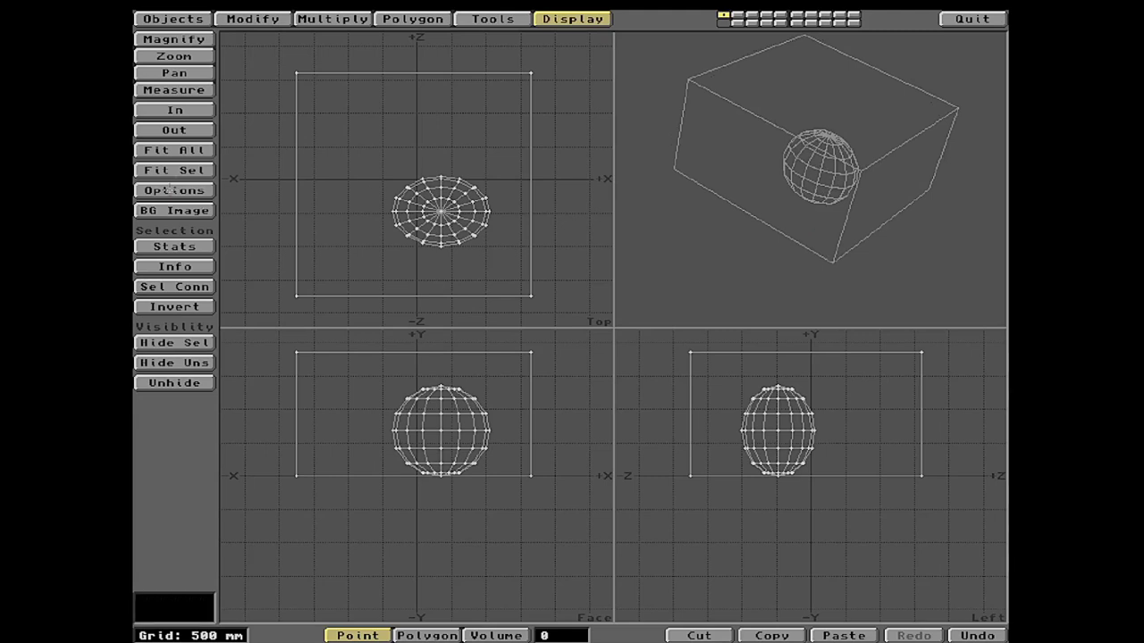
# Set the preview type back to Solid and undo the creation of the ball
pyautogui.click(174, 189)
pyautogui.moveTo(612, 223)
pyautogui.mouseDown()
pyautogui.moveTo(606, 239)
pyautogui.moveTo(594, 217)
pyautogui.moveTo(595, 228)
pyautogui.mouseUp()
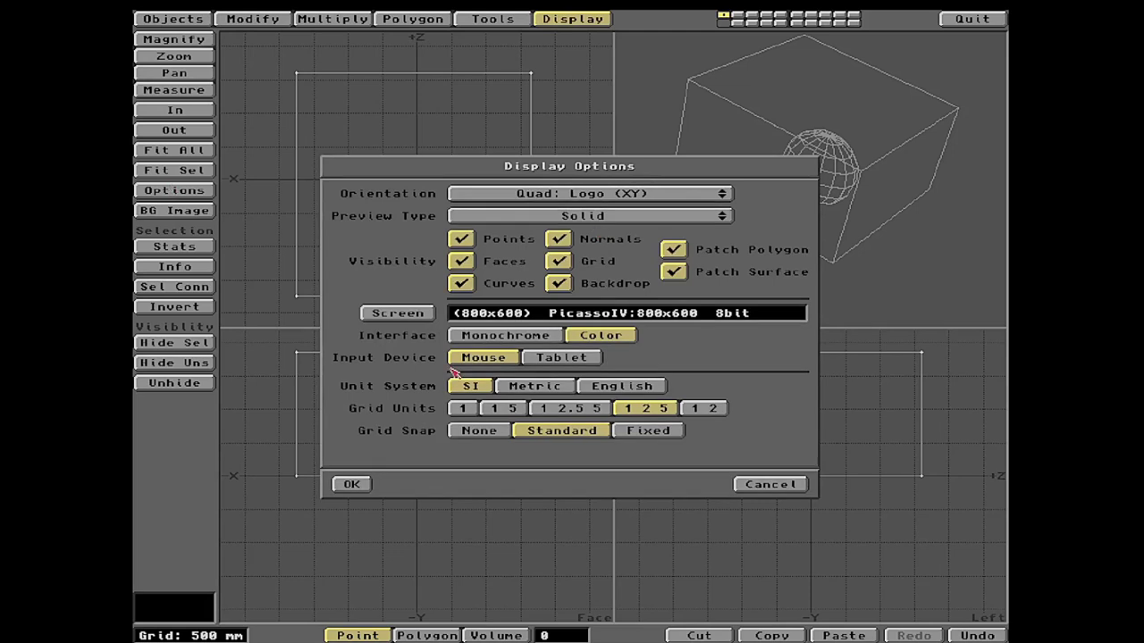
pyautogui.click(362, 484)
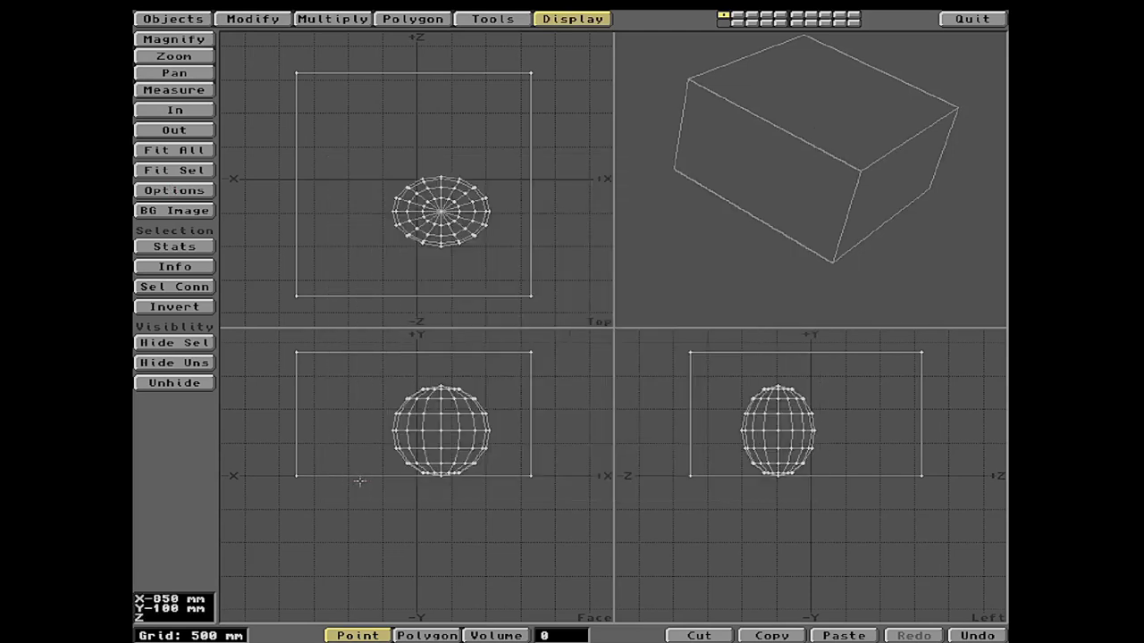
pyautogui.click(965, 633)
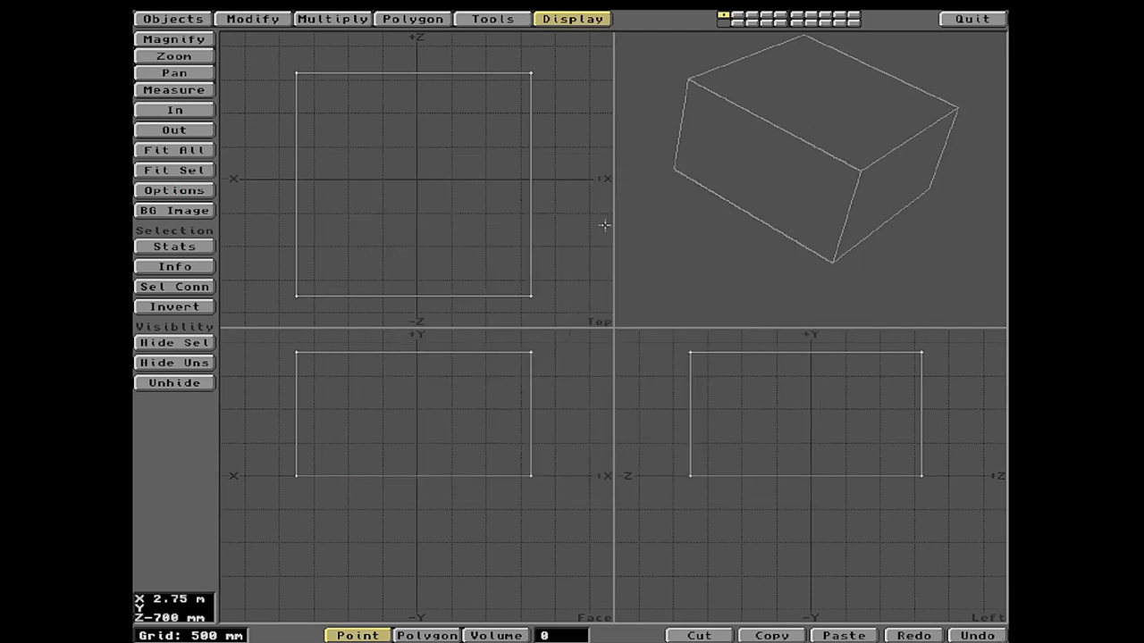
# Center the box on the origin and scale it down uniformly about the origin with the Size tool
pyautogui.click(180, 19)
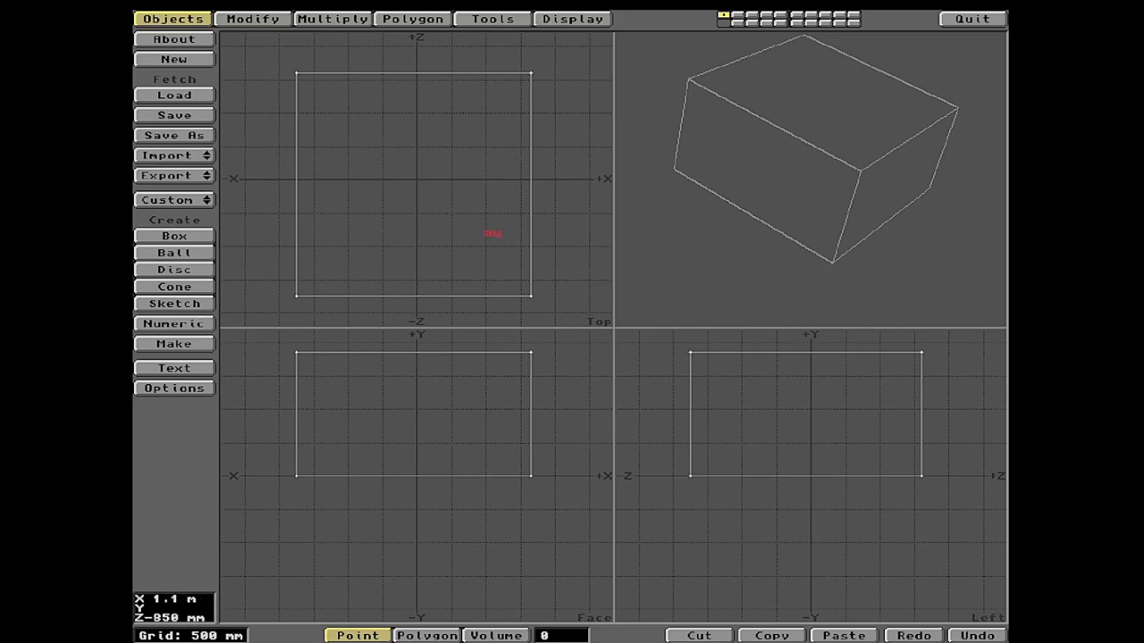
pyautogui.hotkey('shift', 'u')
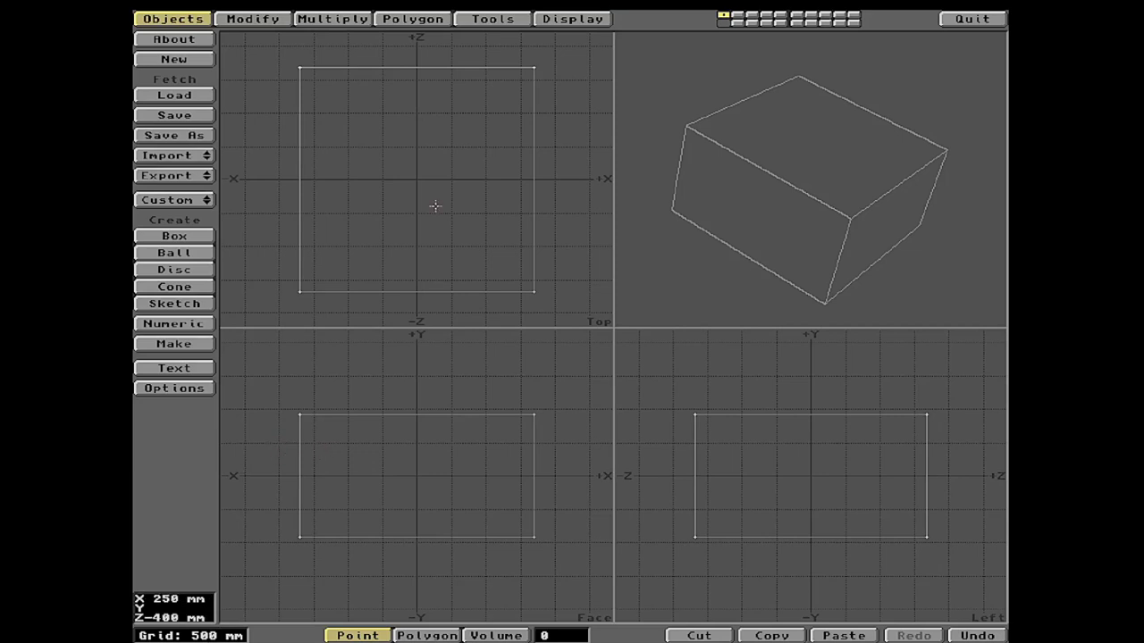
pyautogui.press('h')
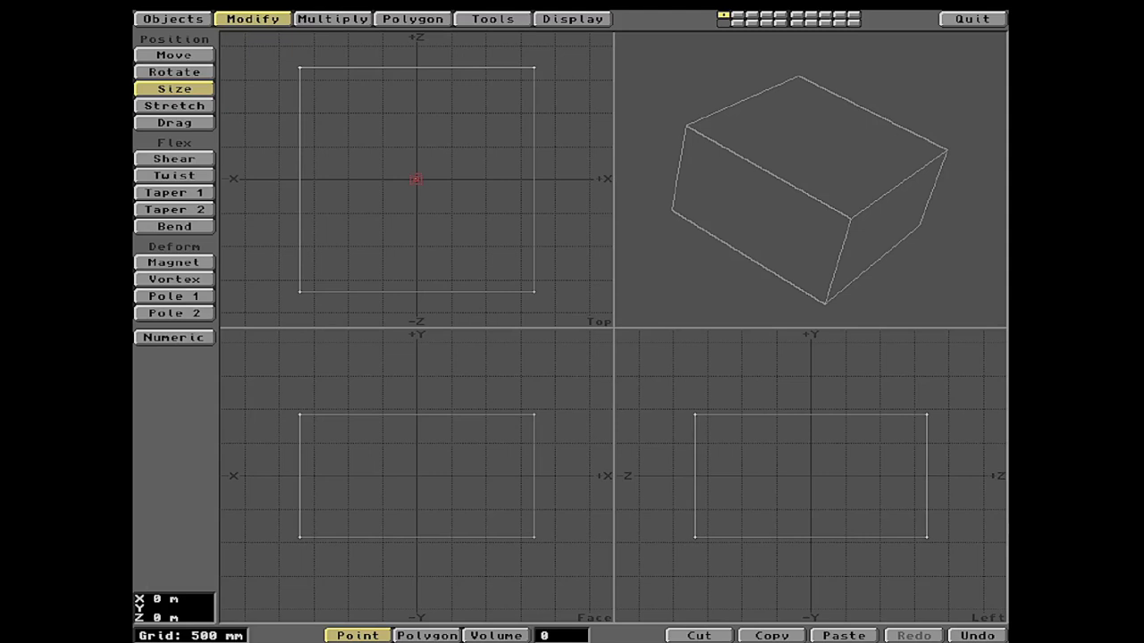
pyautogui.moveTo(415, 179); pyautogui.dragTo(350, 181)
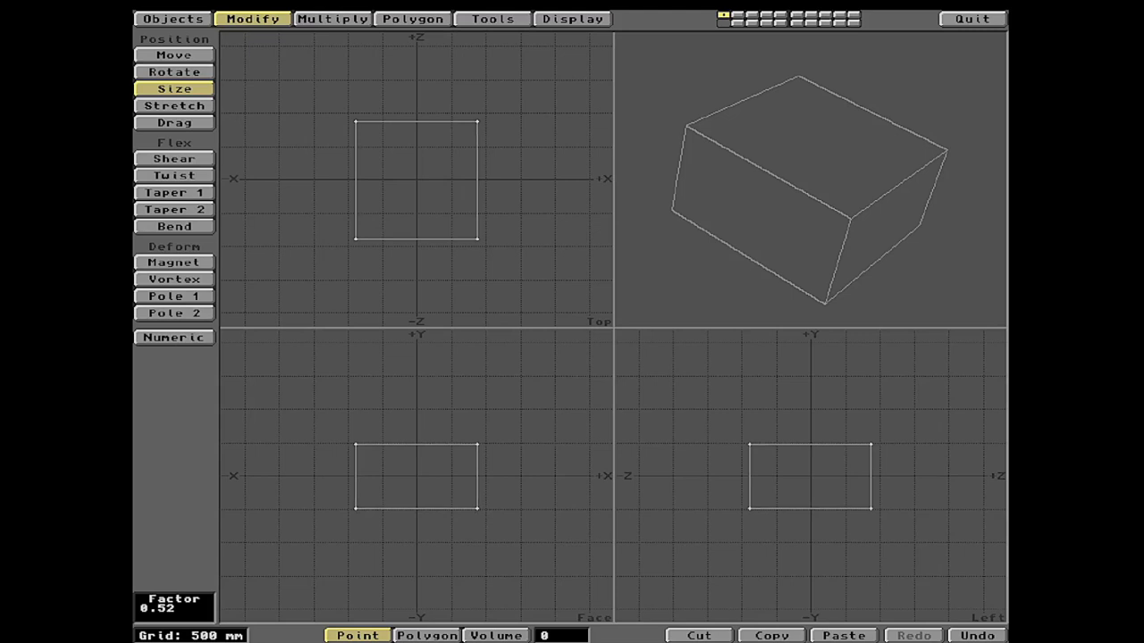
pyautogui.moveTo(351, 181); pyautogui.dragTo(332, 181)
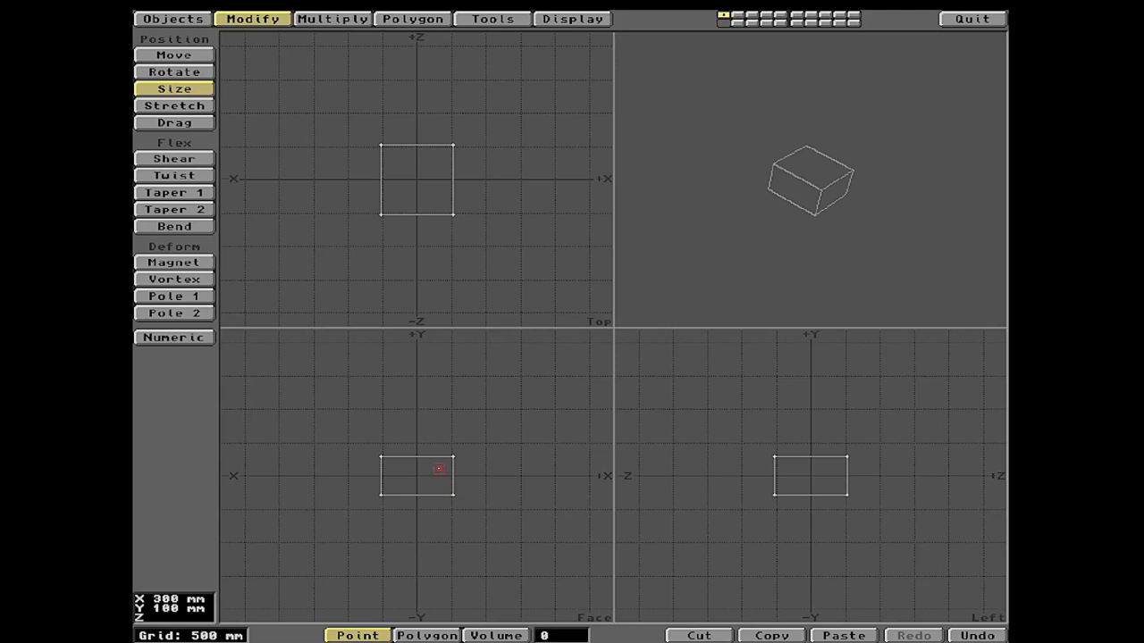
pyautogui.moveTo(438, 468); pyautogui.dragTo(439, 469)
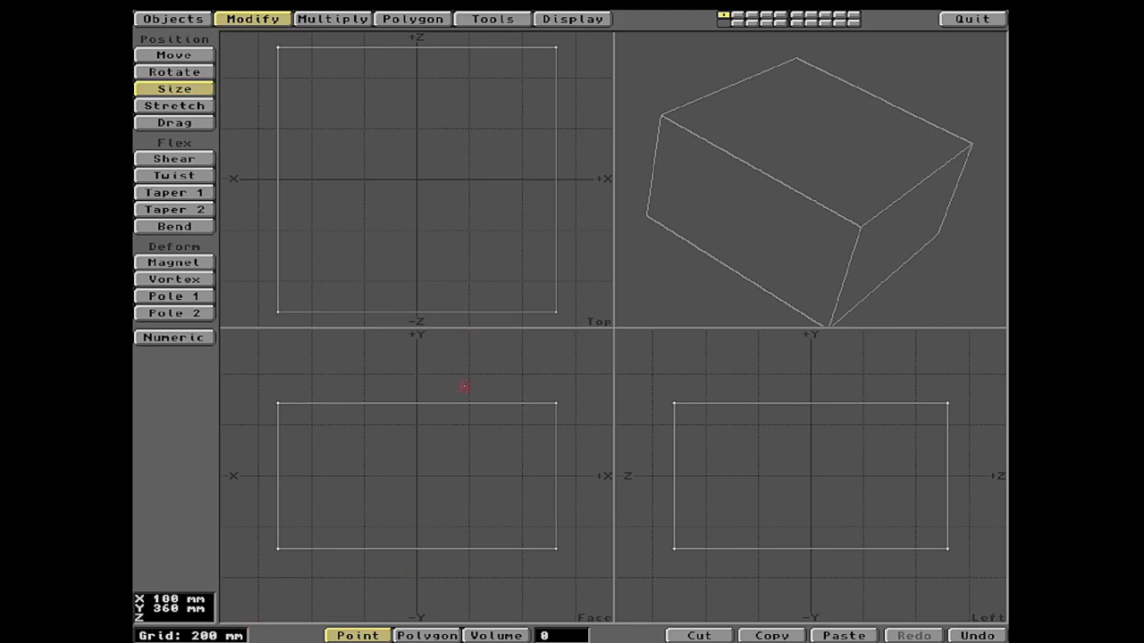
# Reduce the box slightly with the Stretch tool, working in the Top view
pyautogui.click(167, 18)
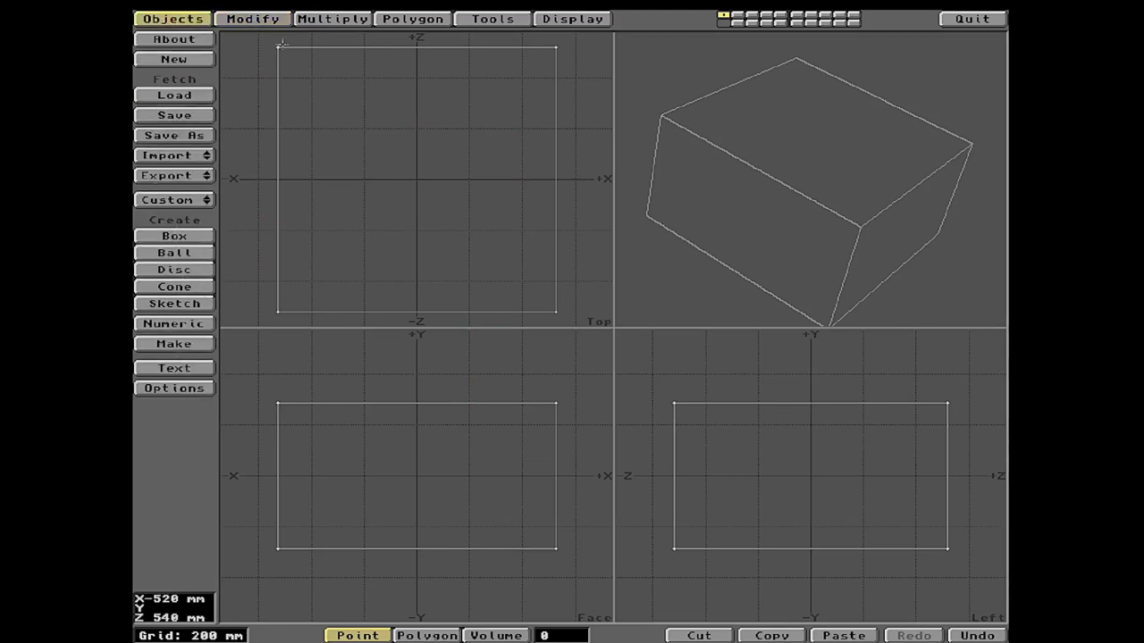
pyautogui.click(251, 19)
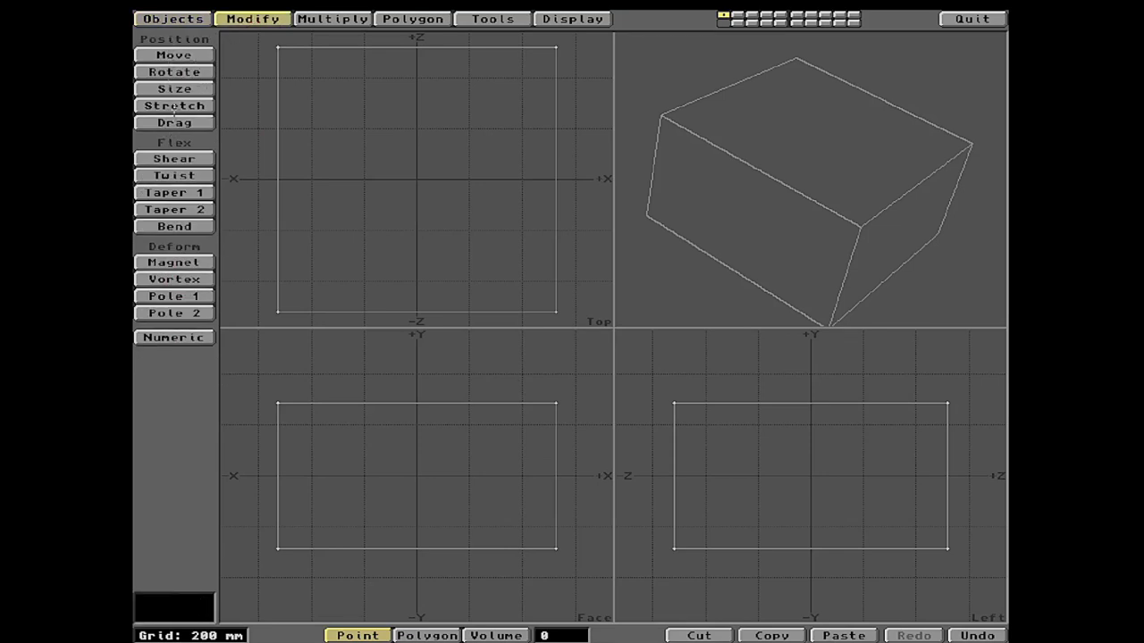
pyautogui.click(176, 105)
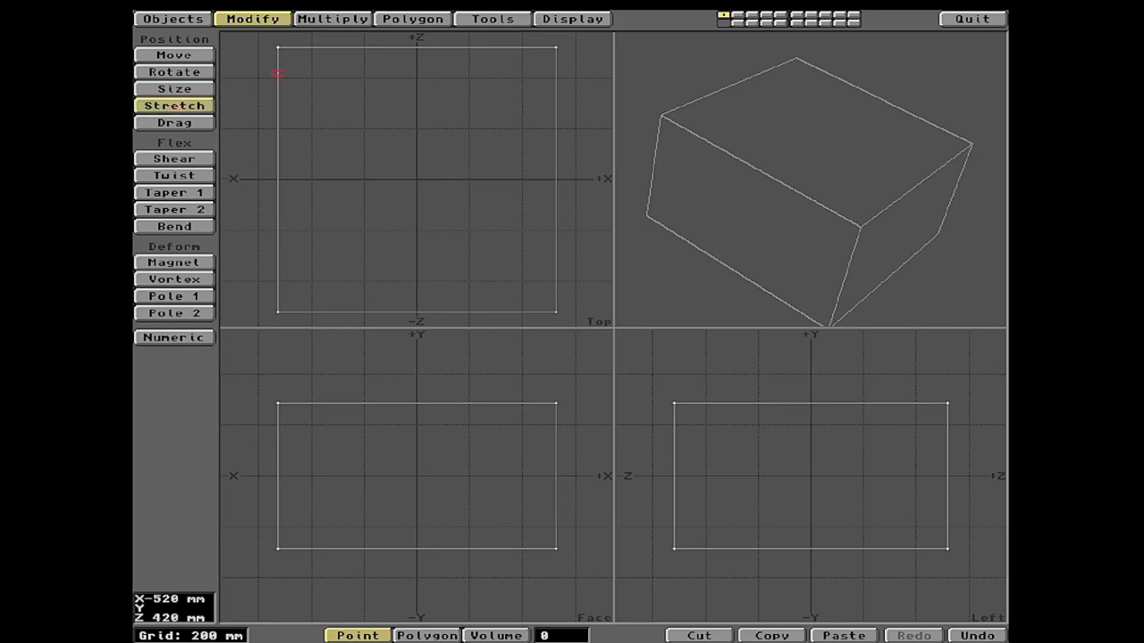
pyautogui.moveTo(480, 184); pyautogui.dragTo(458, 163)
# Stretch the box wider along X and shallower along Z in the Top view, and make it taller in the Face view
pyautogui.click(174, 88)
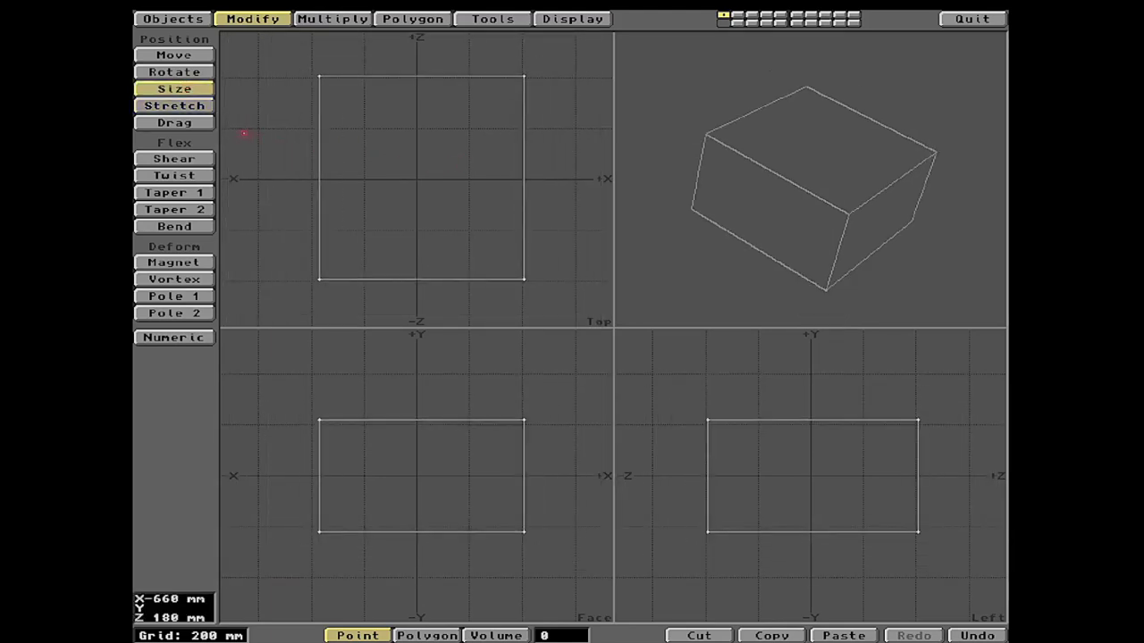
pyautogui.click(173, 103)
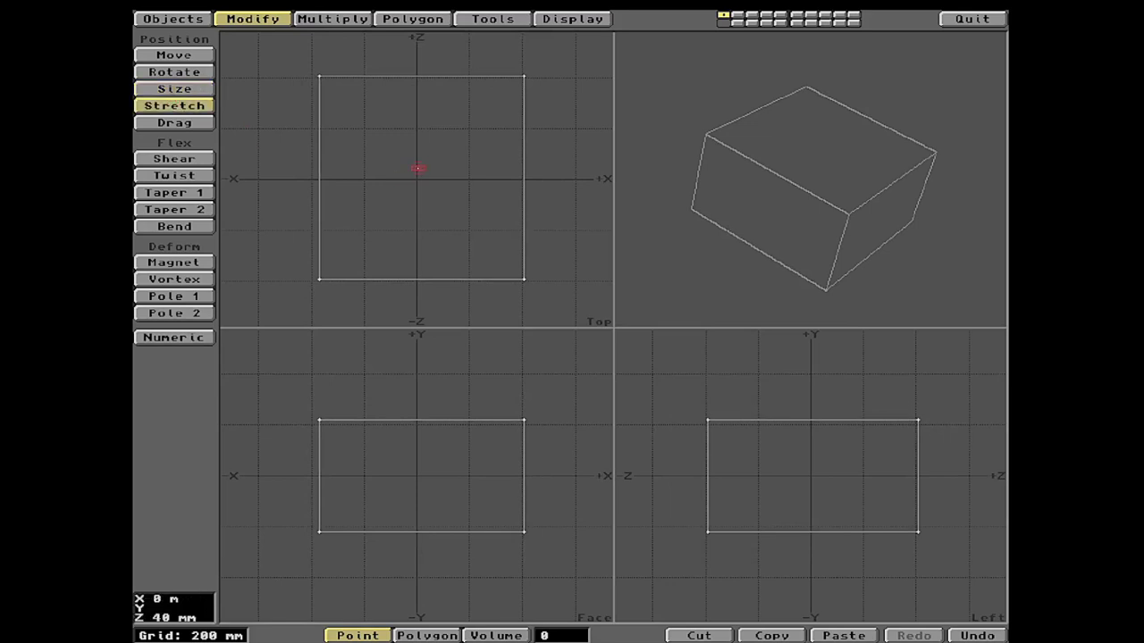
pyautogui.hotkey('shift', 'h')
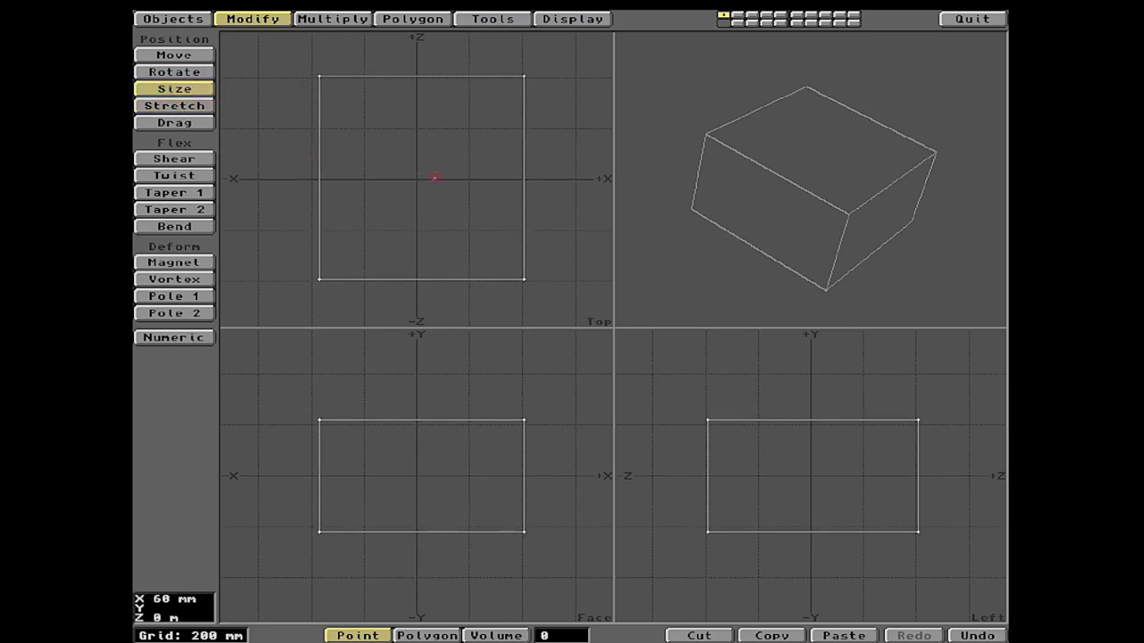
pyautogui.press('h')
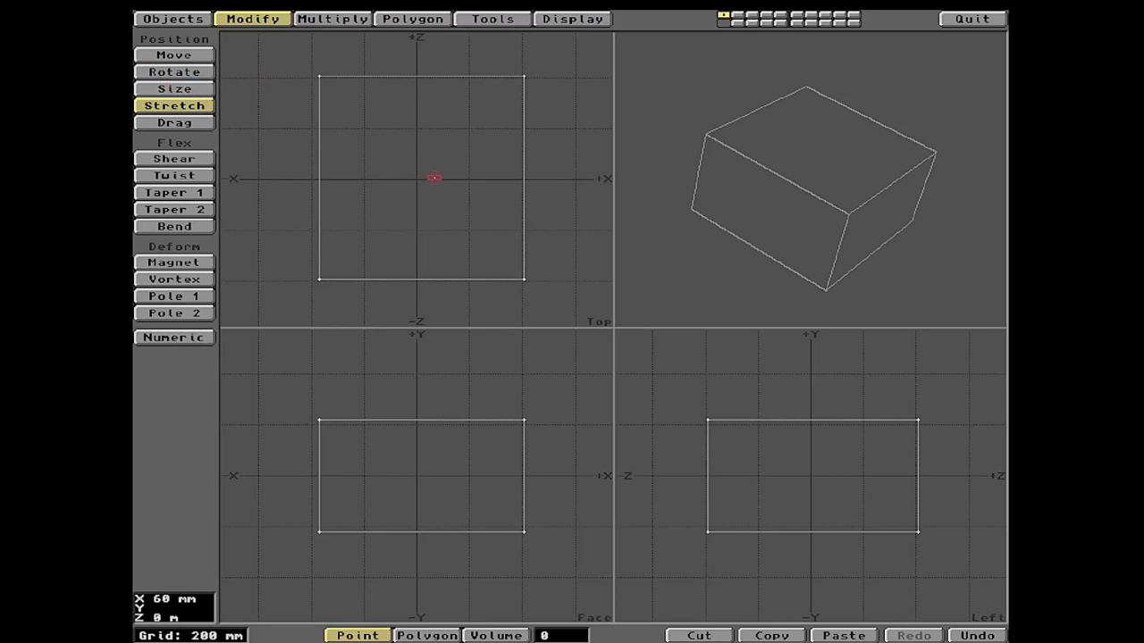
pyautogui.moveTo(349, 173); pyautogui.dragTo(383, 191)
pyautogui.moveTo(429, 475); pyautogui.dragTo(429, 438)
# Switch to polygon selection, select the box's +Z side polygon in the Top view, and clear the selection
pyautogui.click(193, 124)
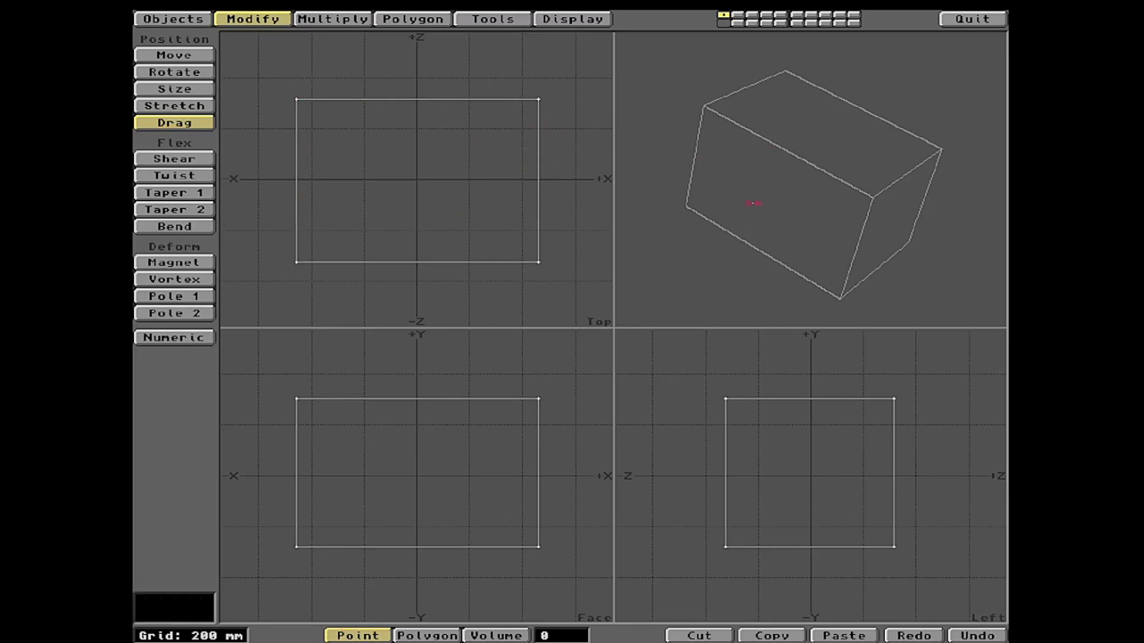
pyautogui.click(426, 635)
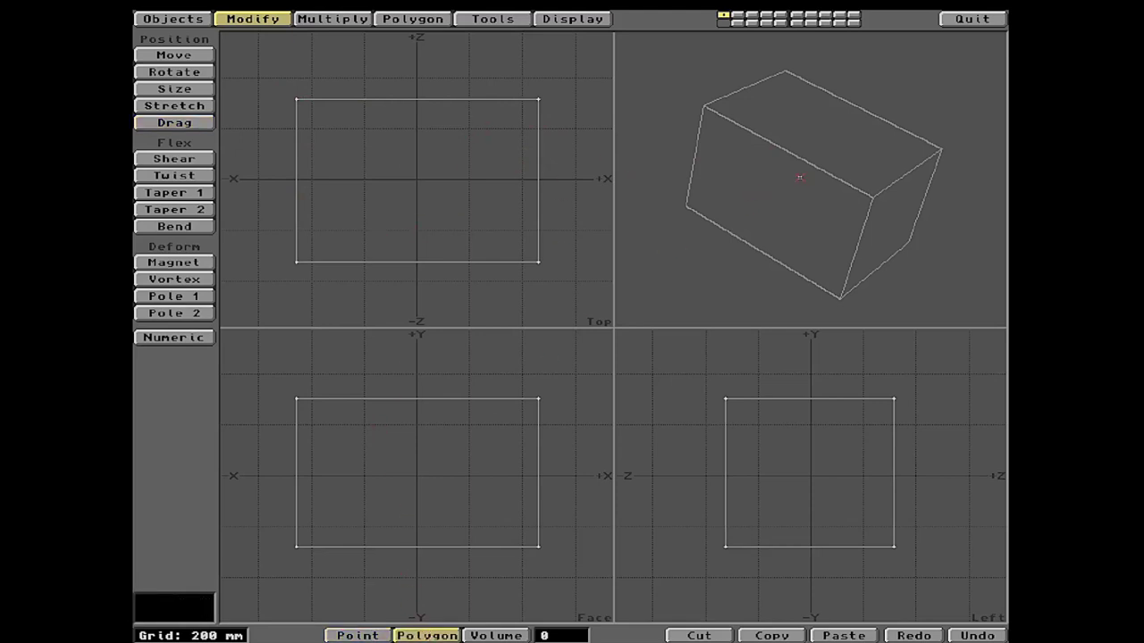
pyautogui.moveTo(799, 179); pyautogui.dragTo(806, 158)
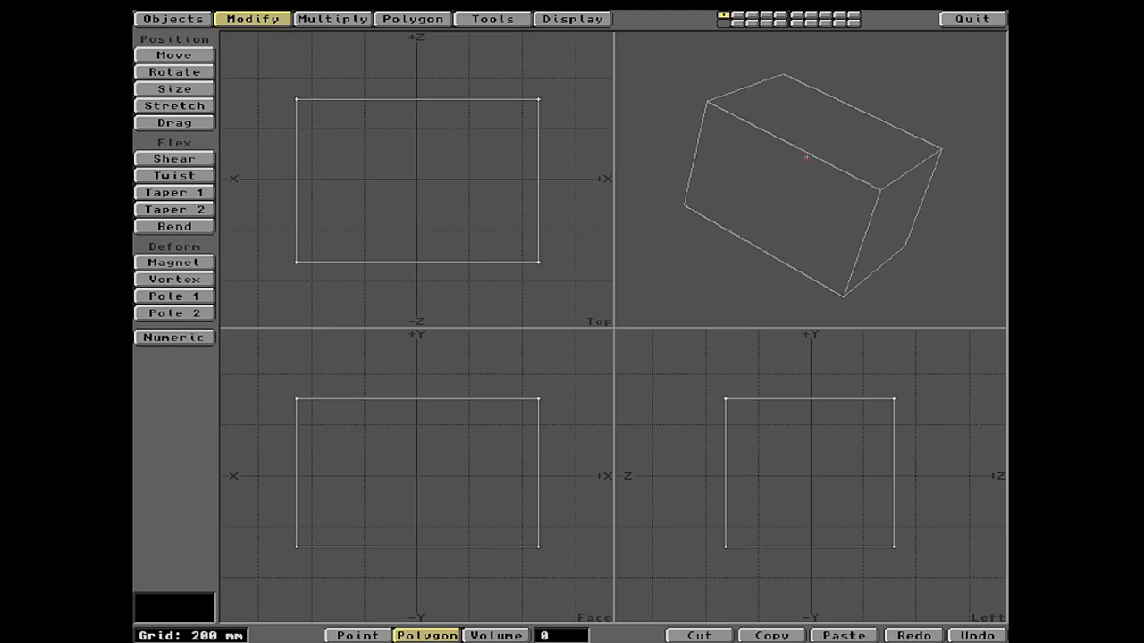
pyautogui.click(413, 95)
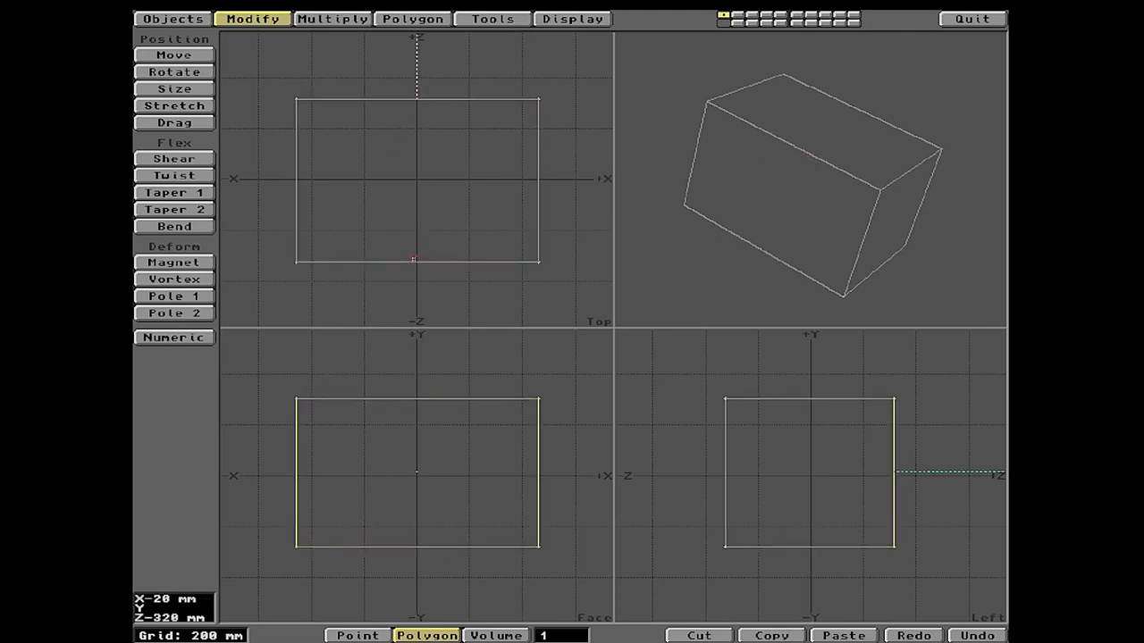
pyautogui.click(150, 472)
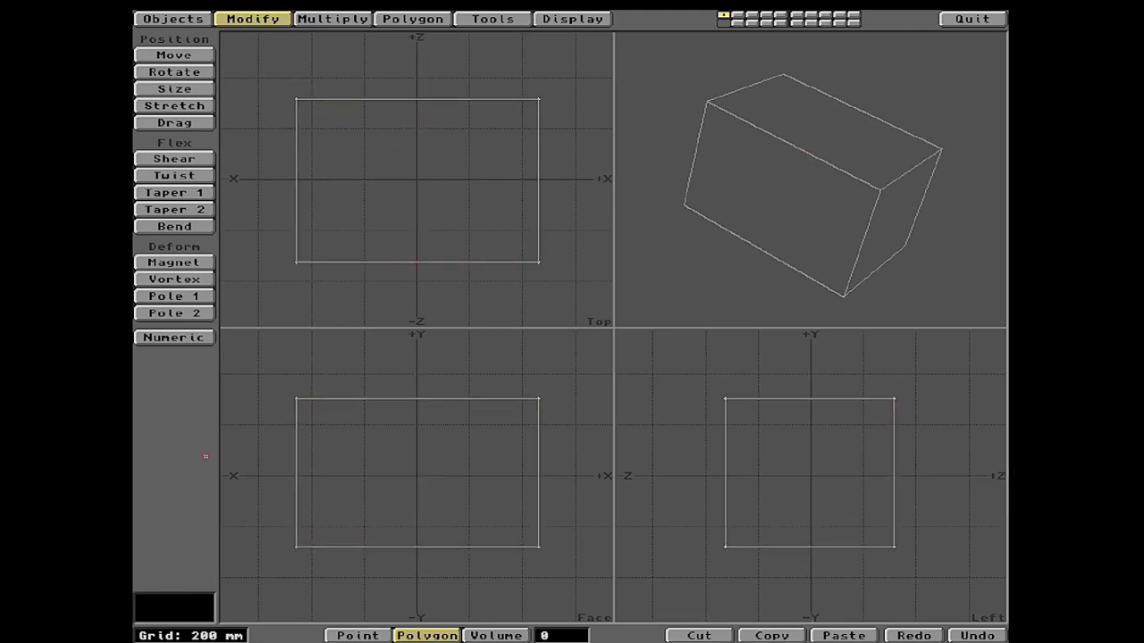
# Select all six polygons of the box from the Top and Left views, and clear the selection
pyautogui.click(439, 99)
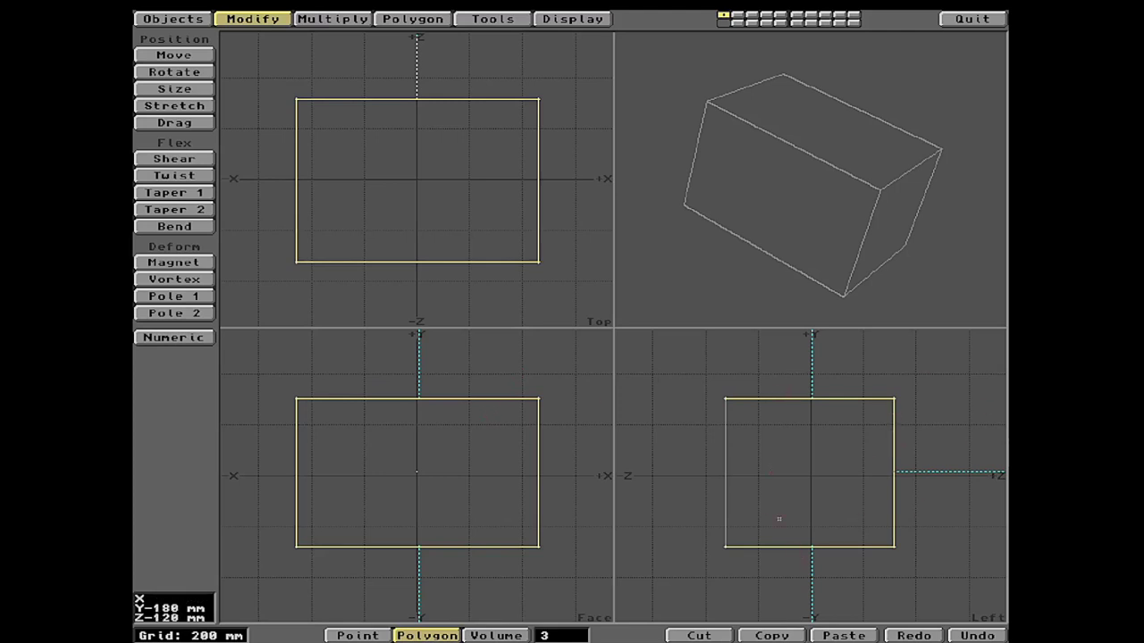
pyautogui.click(728, 428)
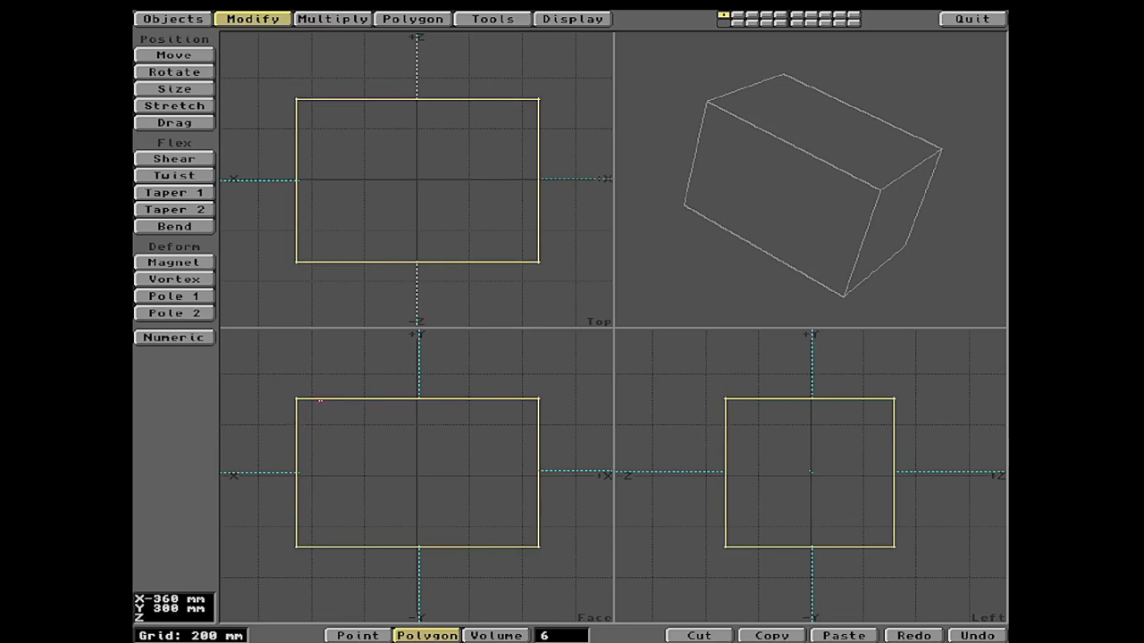
pyautogui.click(178, 444)
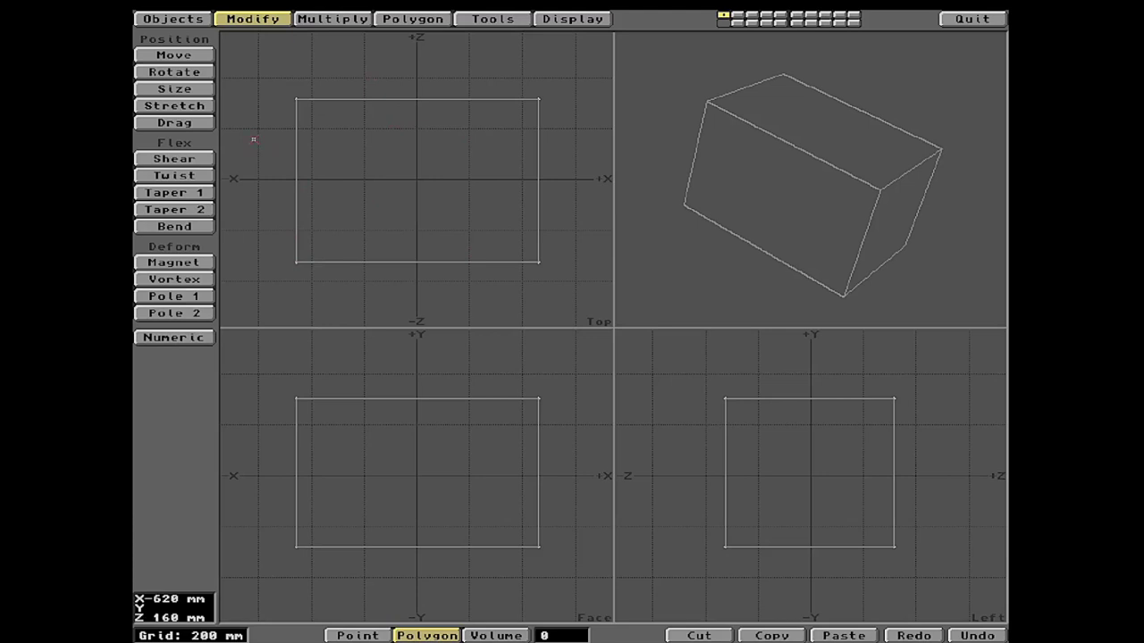
# Lasso around the box in the Top view to select its polygons, and clear the selection
pyautogui.moveTo(254, 139)
pyautogui.mouseDown()
pyautogui.moveTo(243, 246)
pyautogui.moveTo(253, 276)
pyautogui.moveTo(315, 307)
pyautogui.moveTo(430, 326)
pyautogui.moveTo(553, 309)
pyautogui.mouseUp()
pyautogui.moveTo(554, 309)
pyautogui.mouseDown(button='right')
pyautogui.moveTo(612, 83)
pyautogui.moveTo(535, 51)
pyautogui.moveTo(309, 53)
pyautogui.moveTo(242, 77)
pyautogui.moveTo(247, 144)
pyautogui.mouseUp(button='right')
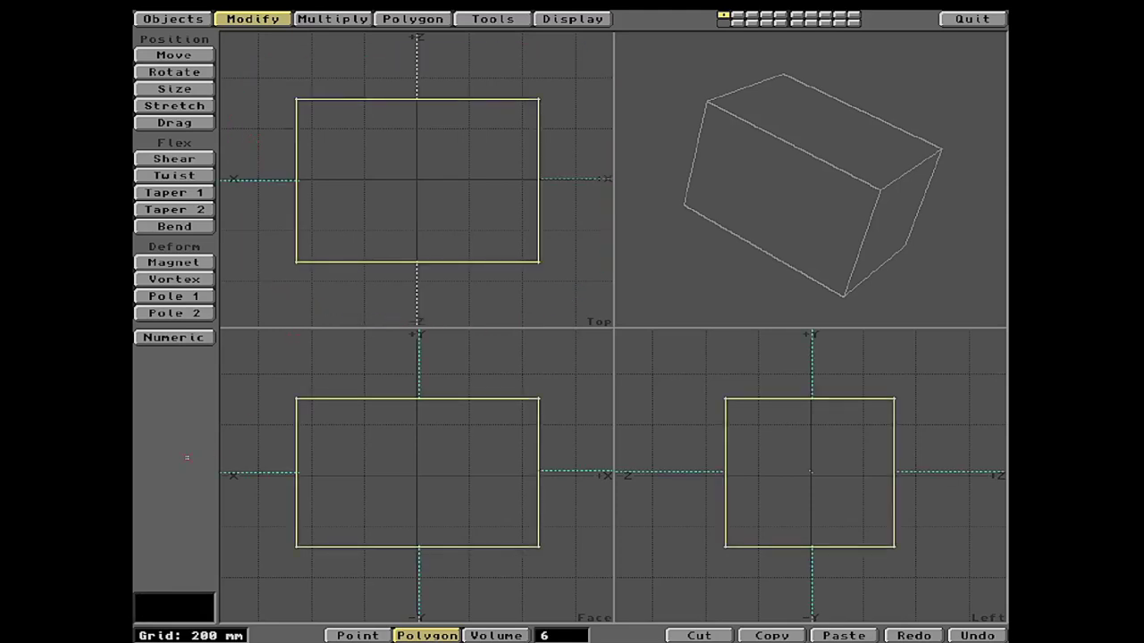
pyautogui.click(174, 417)
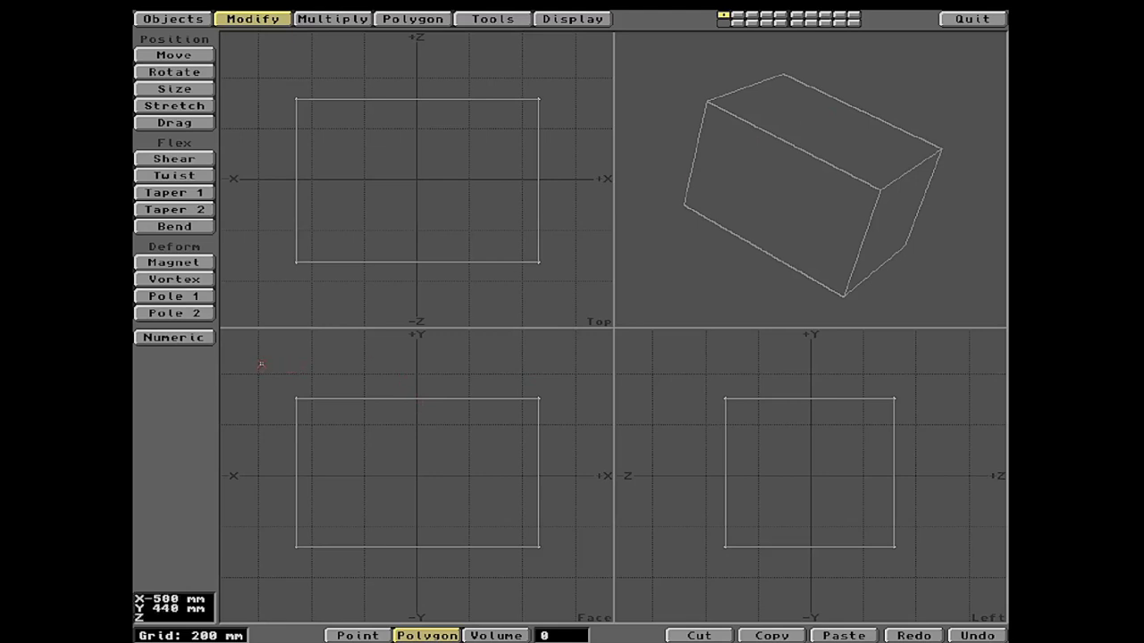
# Lasso the box's top polygon in the Face view, try moving it down and toward -X, and undo the move
pyautogui.moveTo(261, 364)
pyautogui.mouseDown(button='right')
pyautogui.moveTo(261, 414)
pyautogui.moveTo(335, 439)
pyautogui.moveTo(521, 453)
pyautogui.moveTo(594, 426)
pyautogui.moveTo(528, 350)
pyautogui.moveTo(232, 359)
pyautogui.mouseUp(button='right')
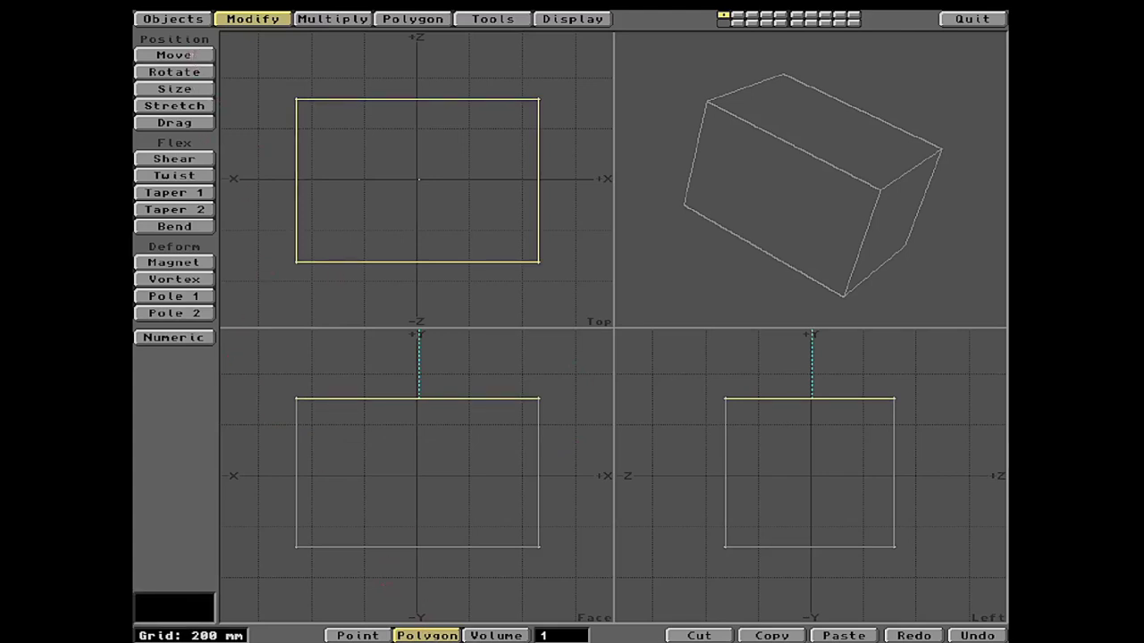
pyautogui.click(189, 55)
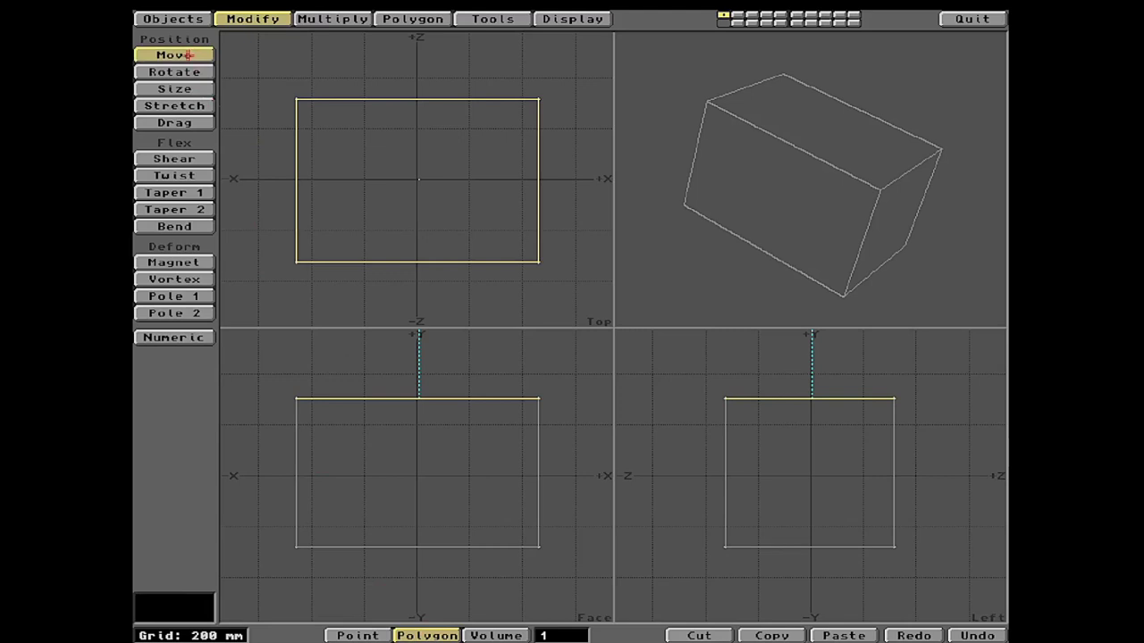
pyautogui.moveTo(372, 355); pyautogui.dragTo(347, 387)
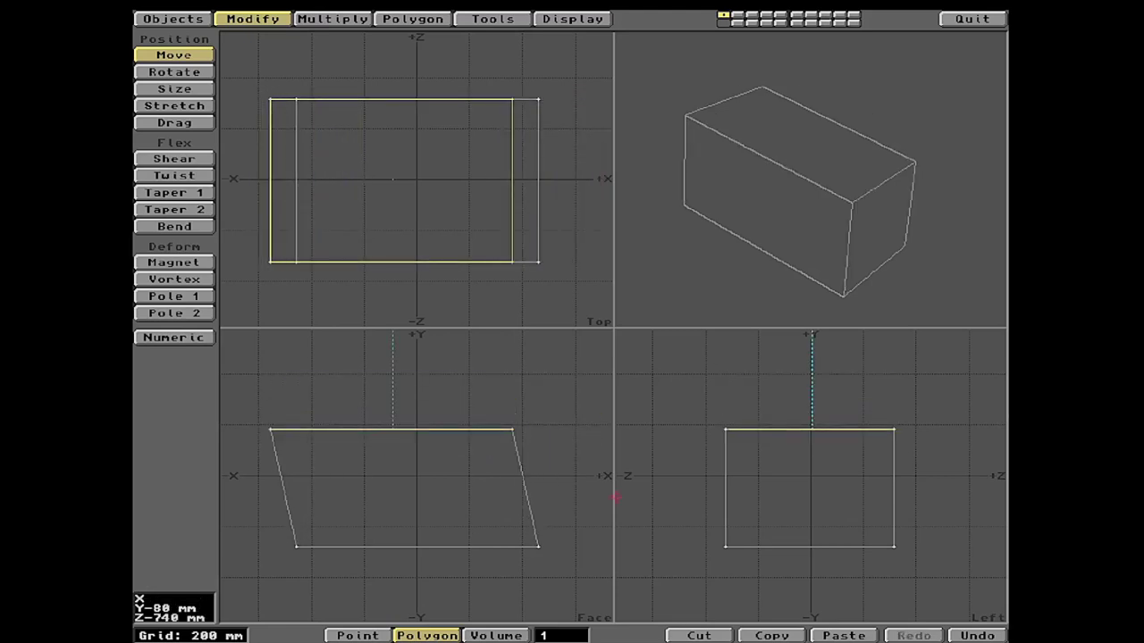
pyautogui.click(978, 635)
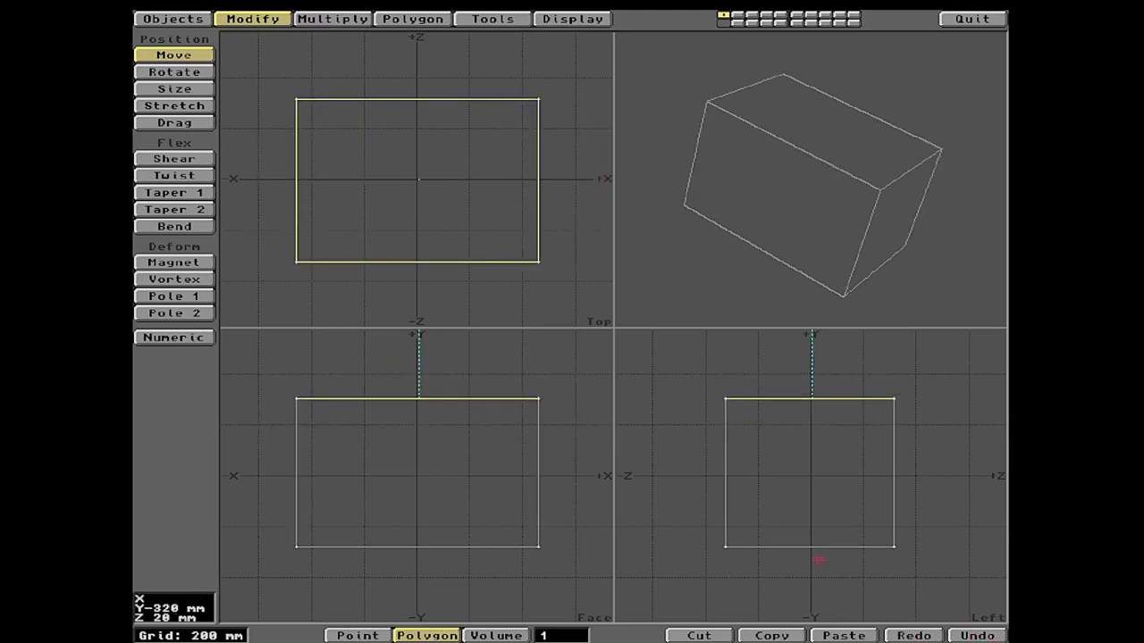
pyautogui.click(179, 55)
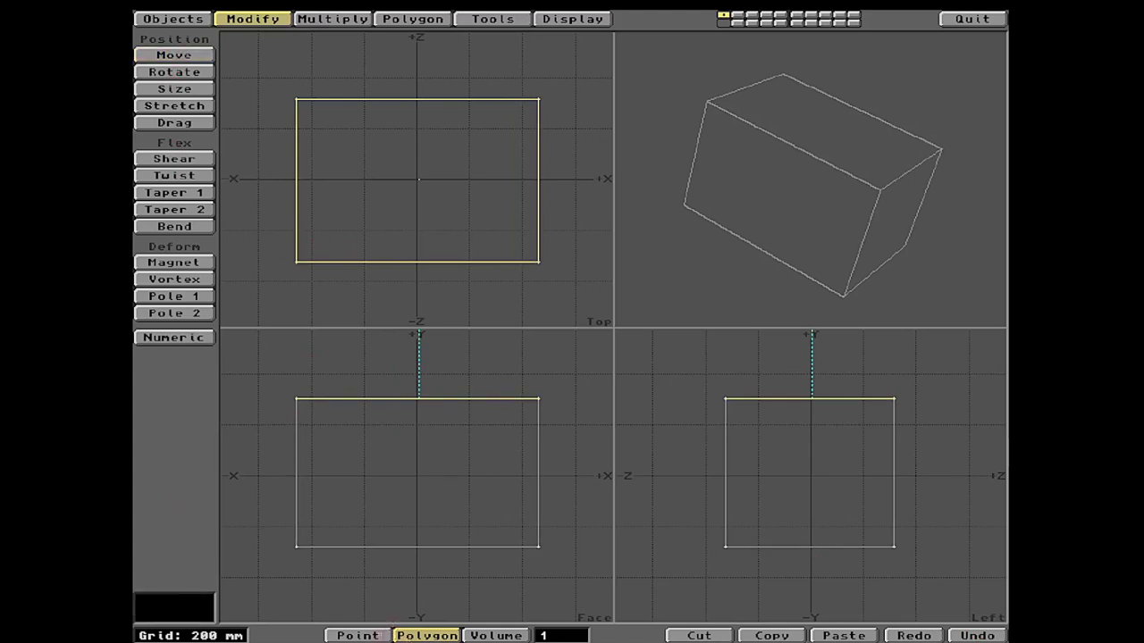
# Switch to point selection, select a point at the box's -X, +Z corner in the Top view, and clear the selection
pyautogui.click(359, 635)
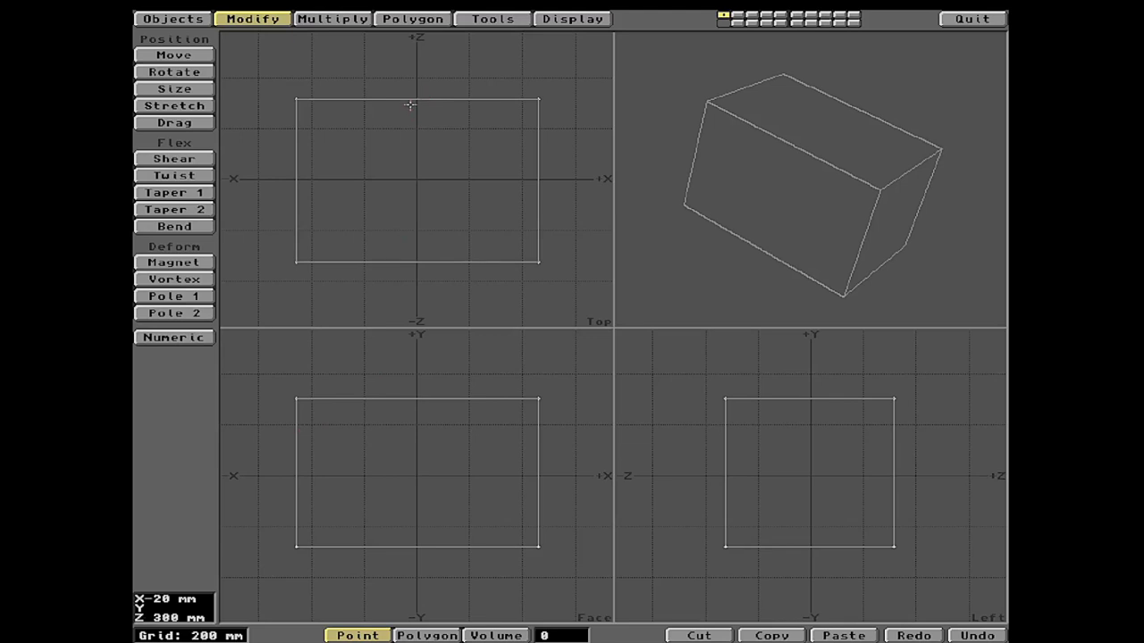
pyautogui.click(298, 101)
pyautogui.click(178, 381)
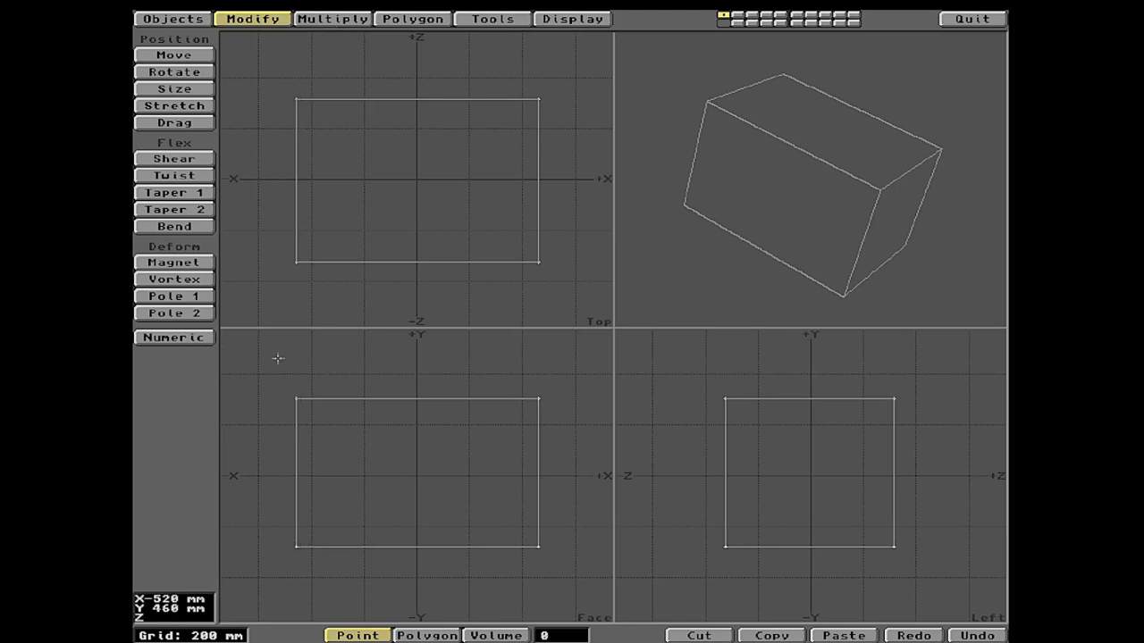
# Lasso the points at the -X, +Z corner in the Top view and deselect them individually in the Face view
pyautogui.moveTo(270, 75)
pyautogui.mouseDown(button='right')
pyautogui.moveTo(255, 103)
pyautogui.moveTo(295, 143)
pyautogui.moveTo(355, 109)
pyautogui.moveTo(262, 69)
pyautogui.mouseUp(button='right')
pyautogui.click(296, 547)
pyautogui.click(296, 398)
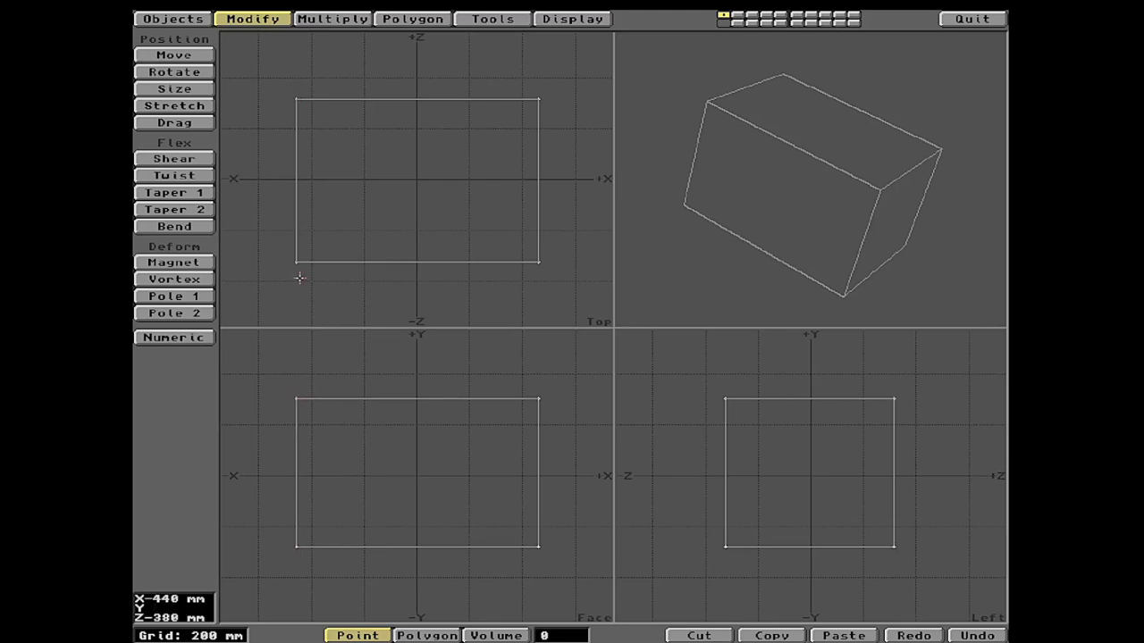
# Lasso the -X, +Z corner points in the Top view, extend the selection with other corners in the Face view, and clear it
pyautogui.moveTo(272, 76)
pyautogui.mouseDown(button='right')
pyautogui.moveTo(276, 41)
pyautogui.moveTo(273, 53)
pyautogui.mouseUp(button='right')
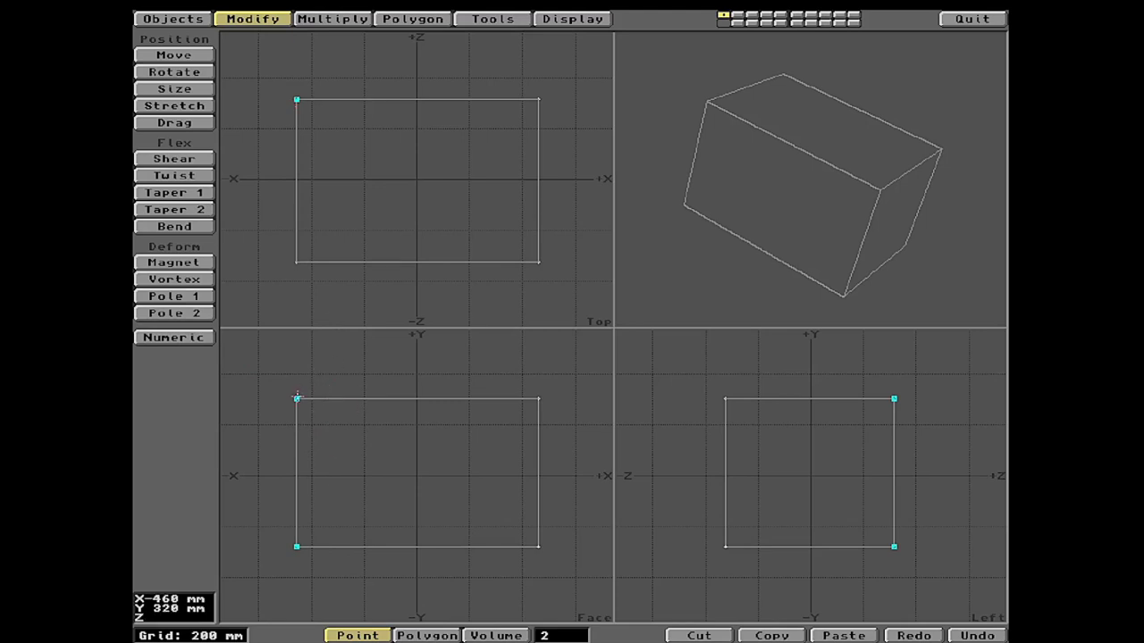
pyautogui.click(296, 398)
pyautogui.click(297, 398)
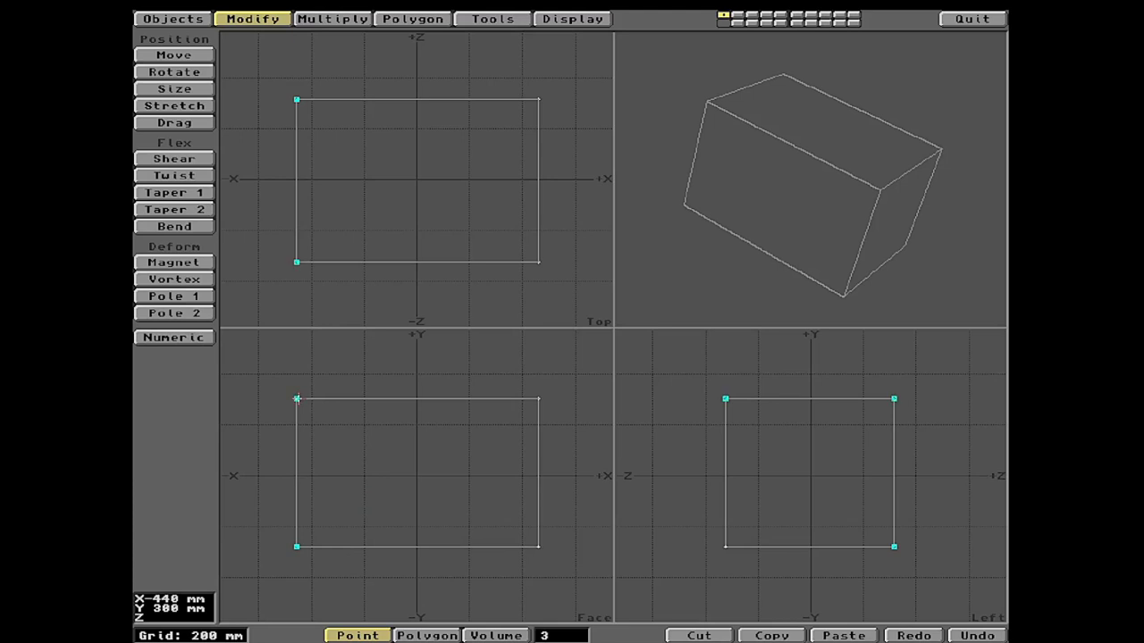
pyautogui.click(536, 398)
pyautogui.moveTo(527, 500)
pyautogui.mouseDown(button='right')
pyautogui.moveTo(491, 524)
pyautogui.moveTo(475, 580)
pyautogui.moveTo(567, 514)
pyautogui.mouseUp(button='right')
pyautogui.click(298, 545)
pyautogui.click(538, 546)
pyautogui.moveTo(538, 386)
pyautogui.mouseDown(button='right')
pyautogui.moveTo(554, 447)
pyautogui.moveTo(515, 359)
pyautogui.mouseUp(button='right')
pyautogui.click(166, 390)
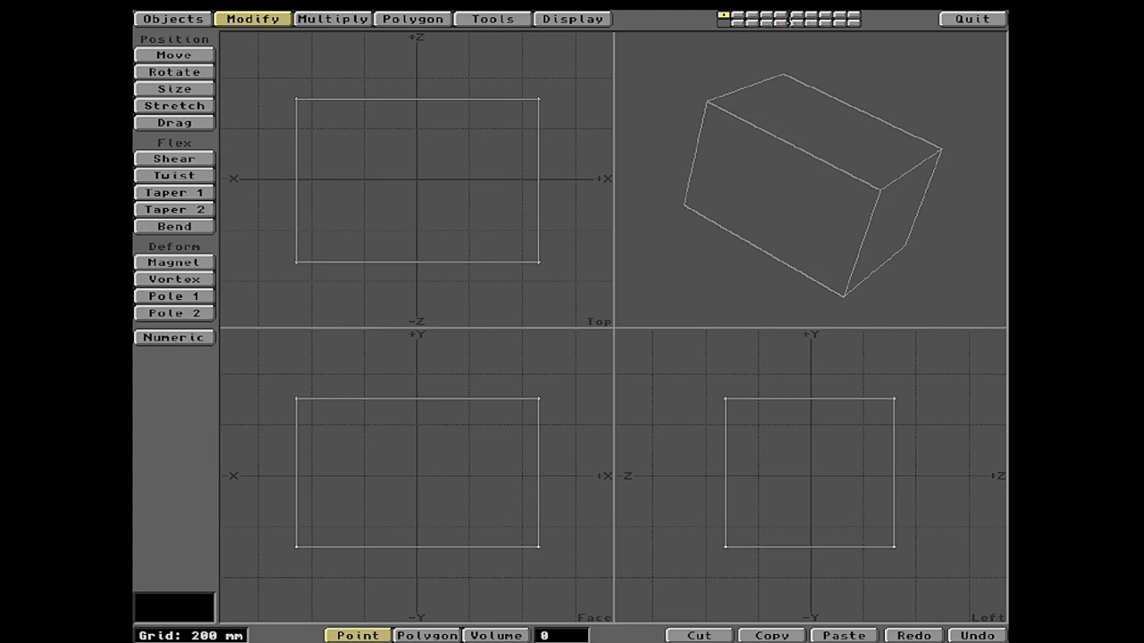
# View several of the empty foreground layers and return to the first layer with the box
pyautogui.click(750, 14)
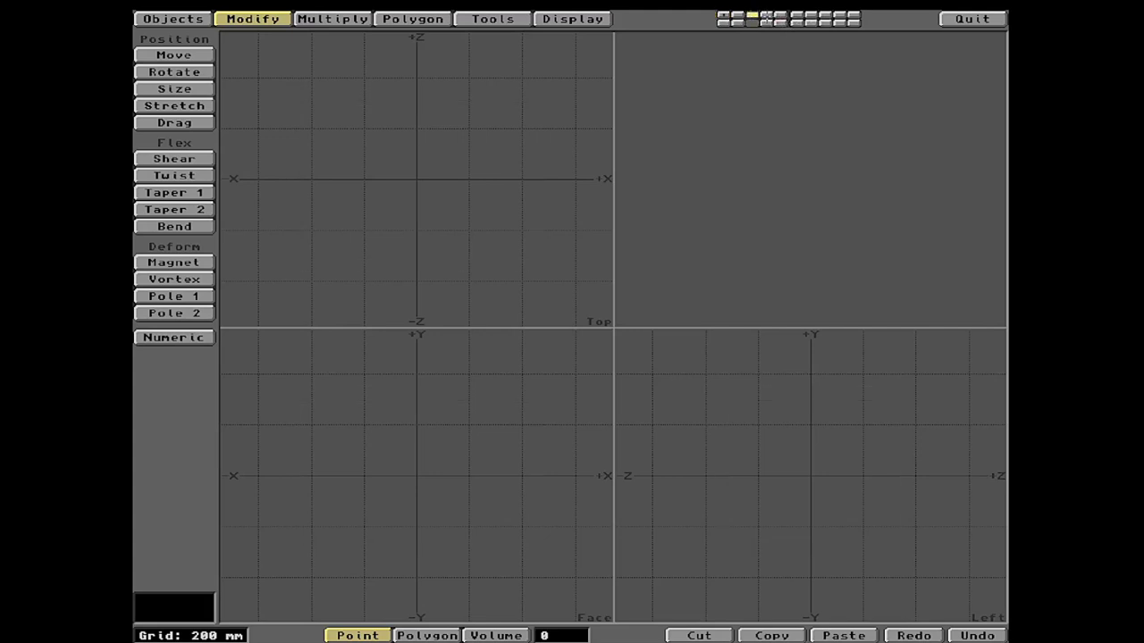
pyautogui.click(766, 14)
pyautogui.click(796, 15)
pyautogui.click(824, 14)
pyautogui.click(810, 14)
pyautogui.click(722, 14)
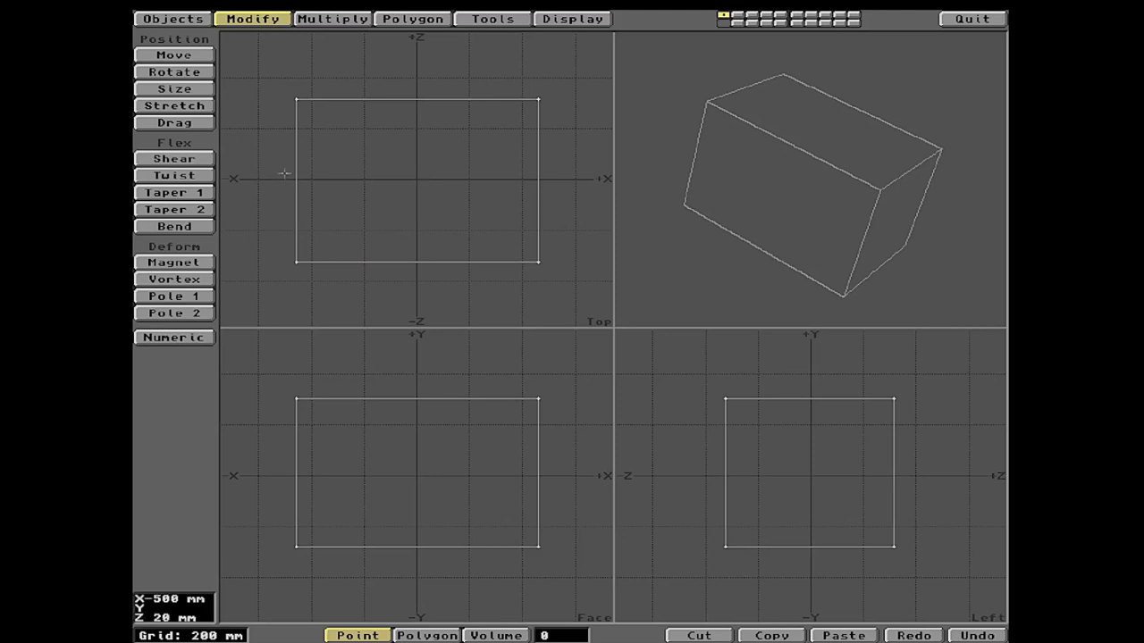
# Step through foreground layers 2 to 10 one after another
pyautogui.click(738, 14)
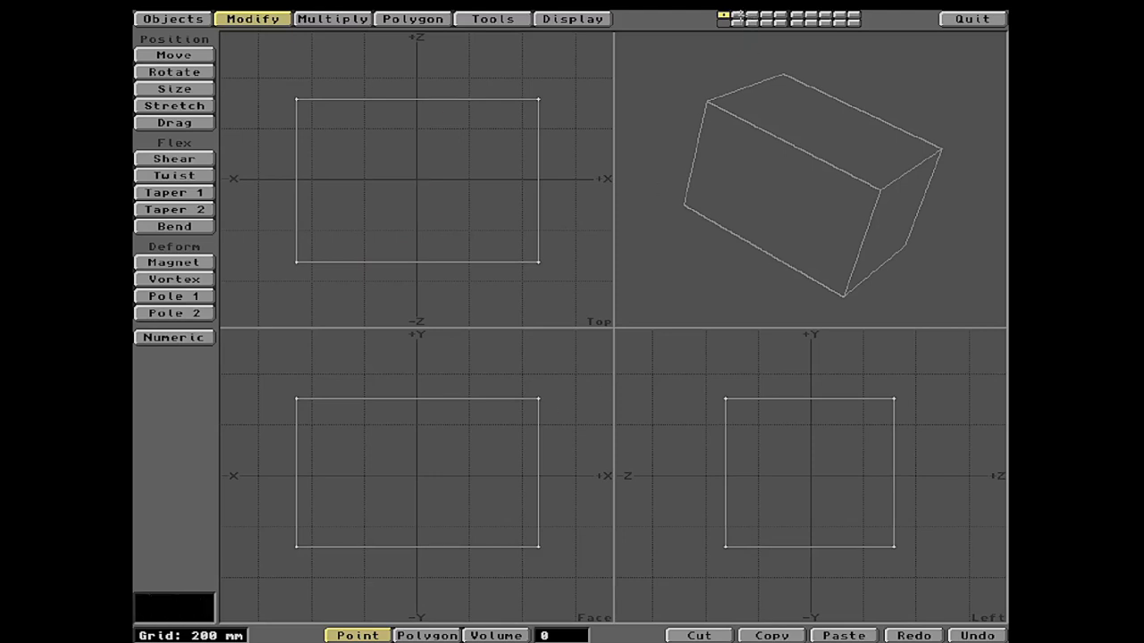
pyautogui.click(753, 14)
pyautogui.click(766, 14)
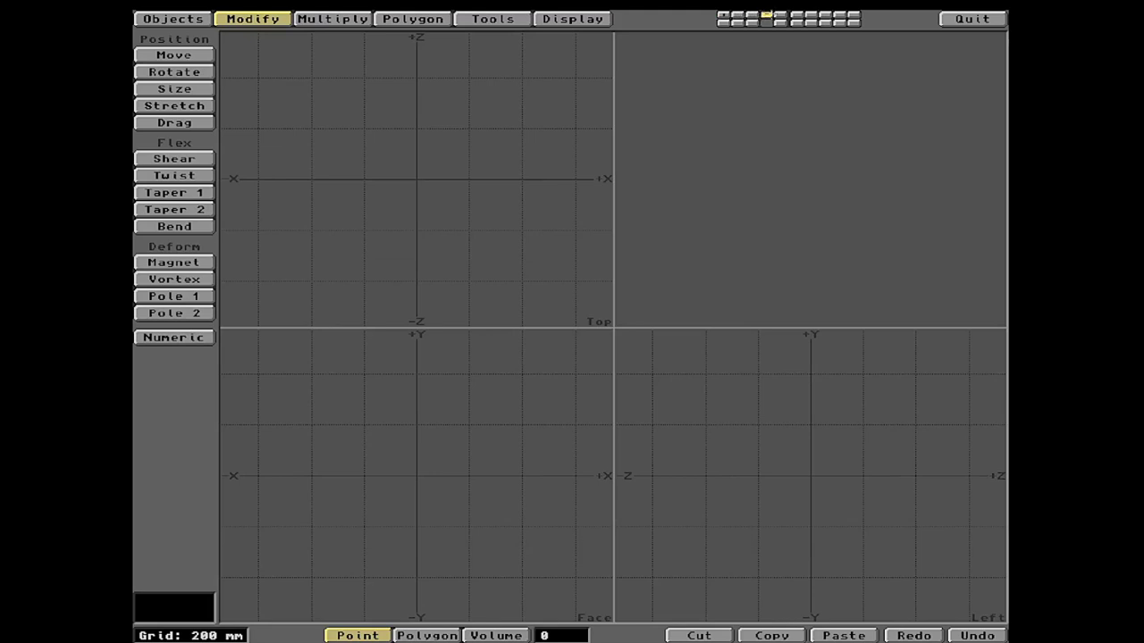
pyautogui.click(780, 14)
pyautogui.click(795, 14)
pyautogui.click(808, 15)
pyautogui.click(824, 14)
pyautogui.click(838, 14)
pyautogui.click(853, 14)
# Show layer 1 as the background of layer 10, switch the background to layer 2, and return to layer 1 in the foreground
pyautogui.click(724, 23)
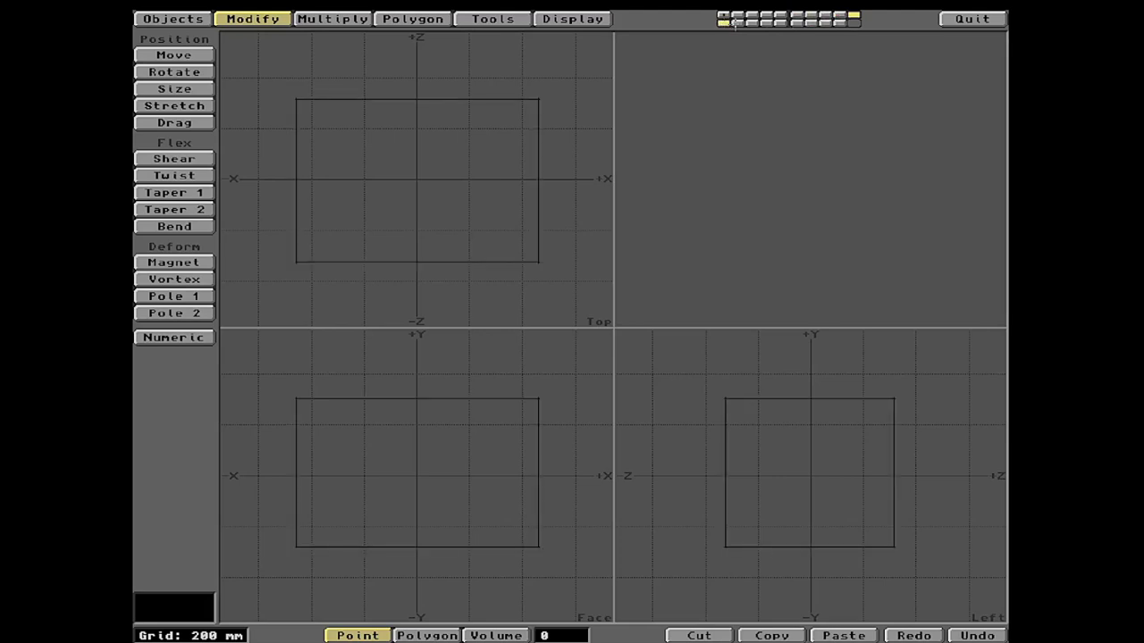
pyautogui.click(738, 22)
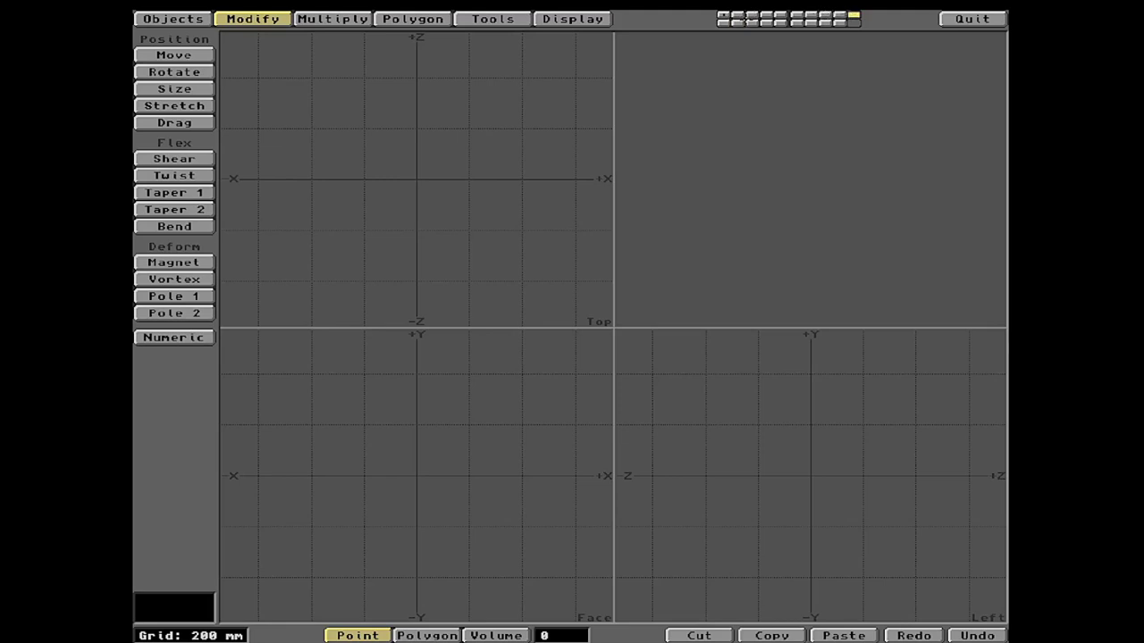
pyautogui.click(724, 14)
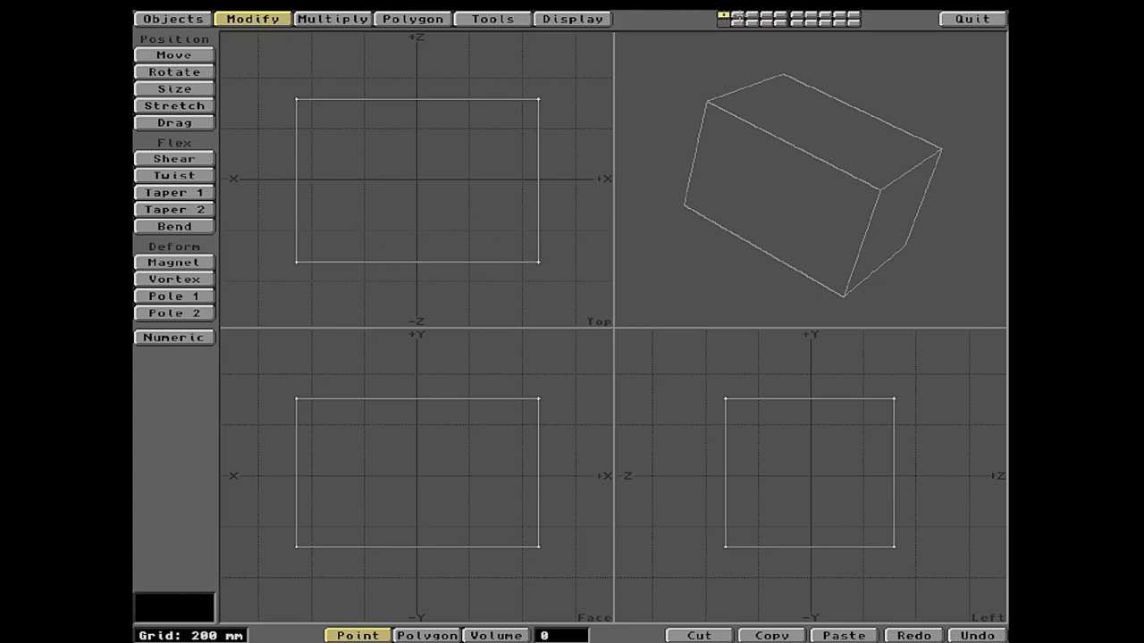
# Create a ball about 600 mm wide and 540 mm high in layer 2
pyautogui.click(737, 15)
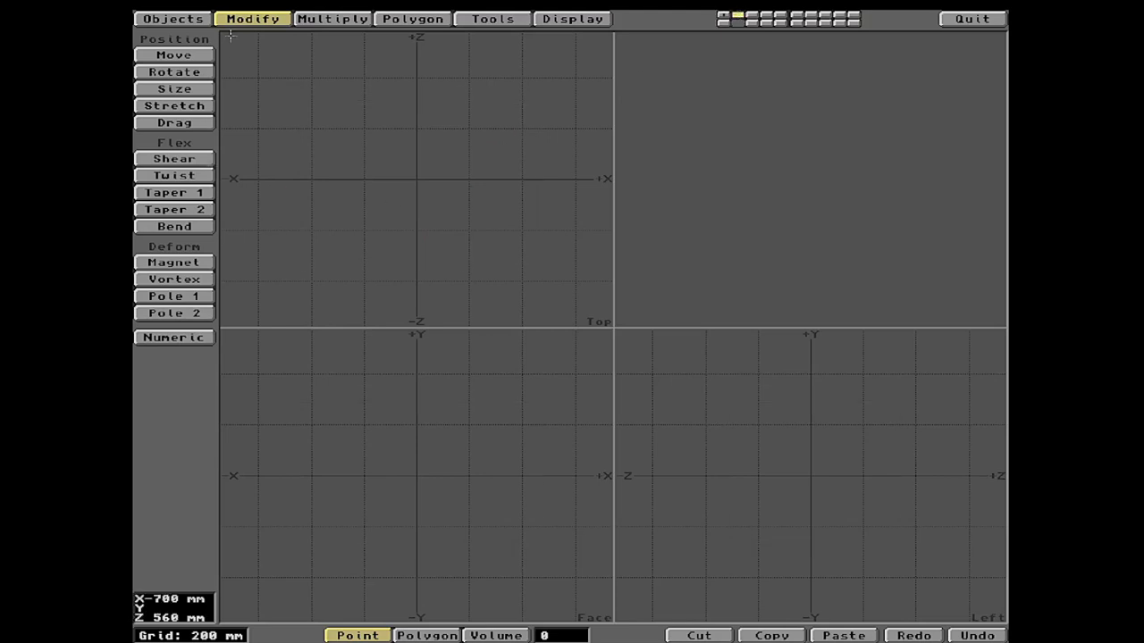
pyautogui.click(190, 17)
pyautogui.click(175, 253)
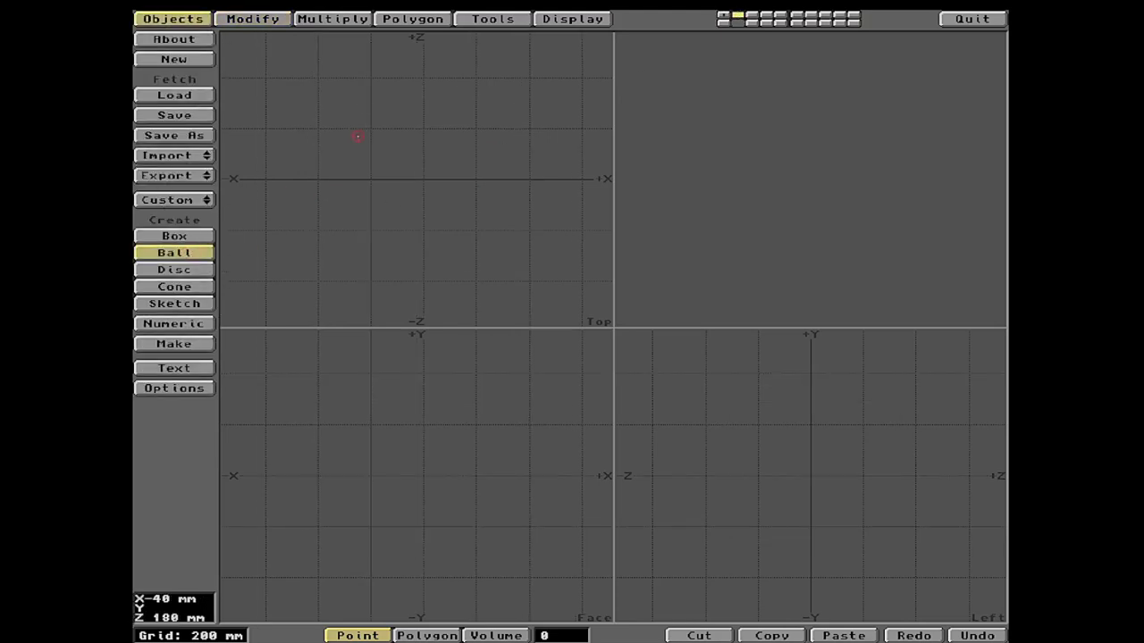
pyautogui.moveTo(365, 118); pyautogui.dragTo(524, 262)
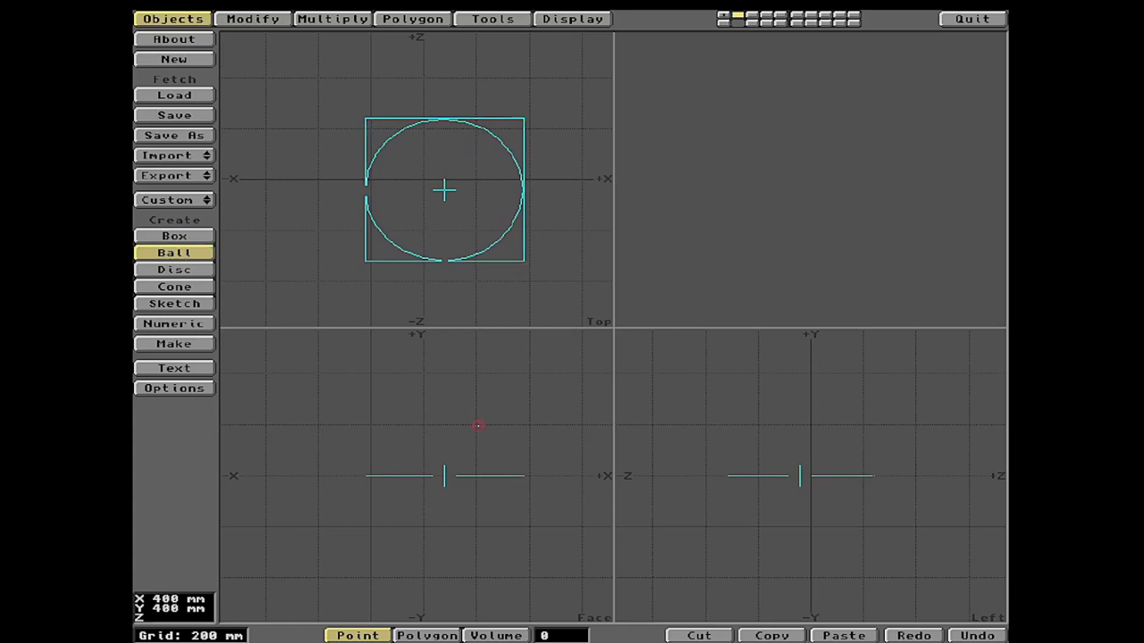
pyautogui.moveTo(477, 426); pyautogui.dragTo(498, 338)
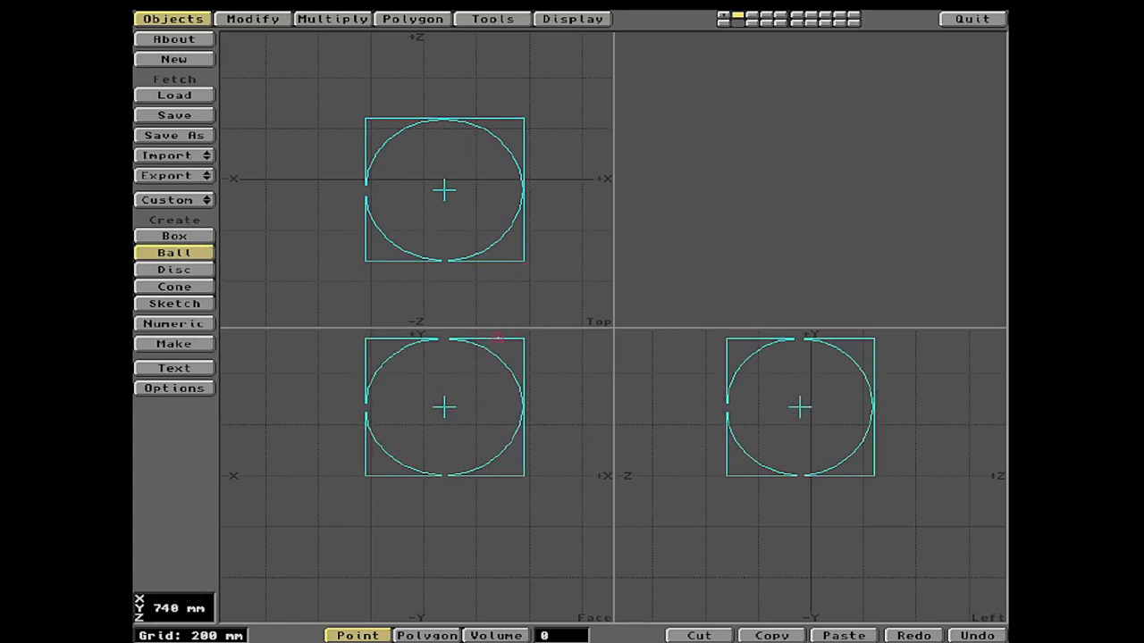
pyautogui.press('Return')
pyautogui.click(211, 252)
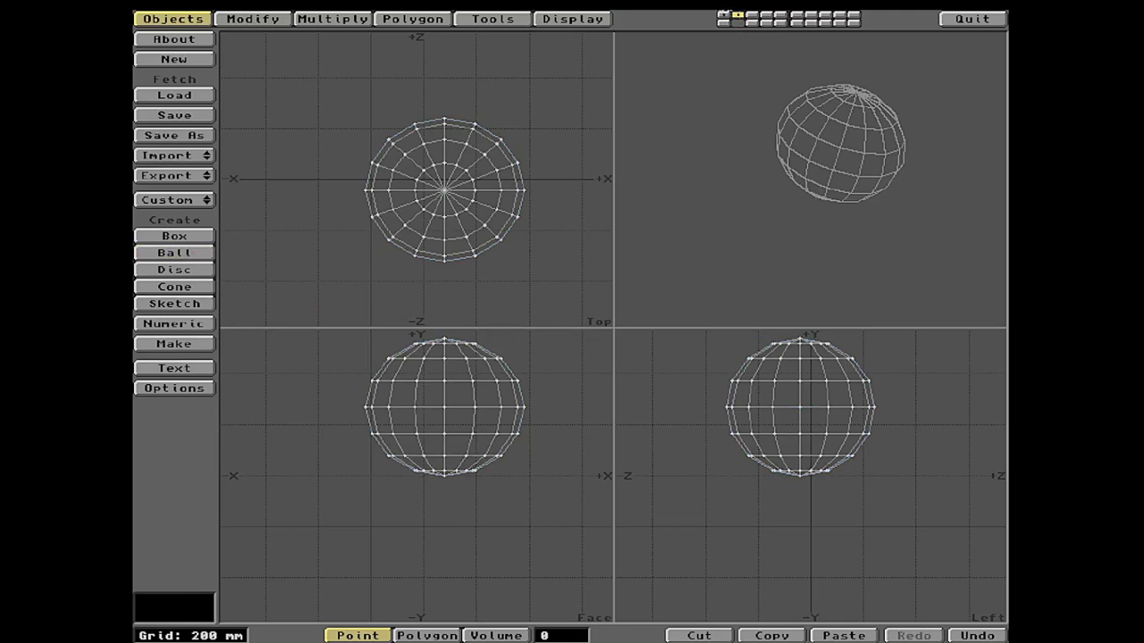
# Look through layers 1 to 5 in turn and return to the box in layer 1
pyautogui.click(724, 14)
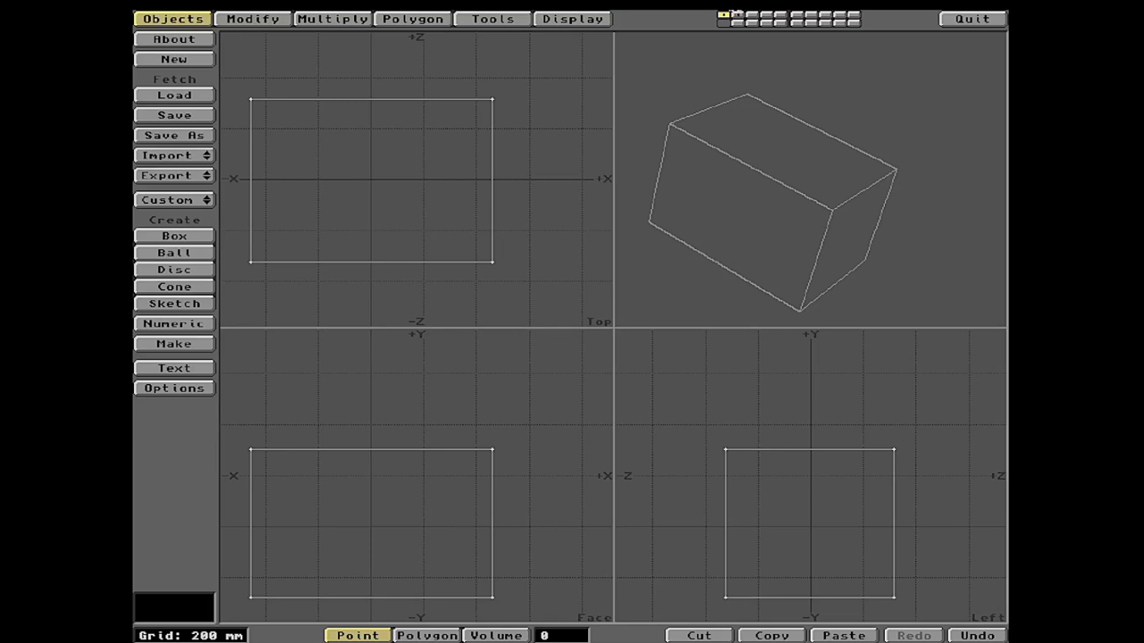
pyautogui.click(737, 15)
pyautogui.click(753, 15)
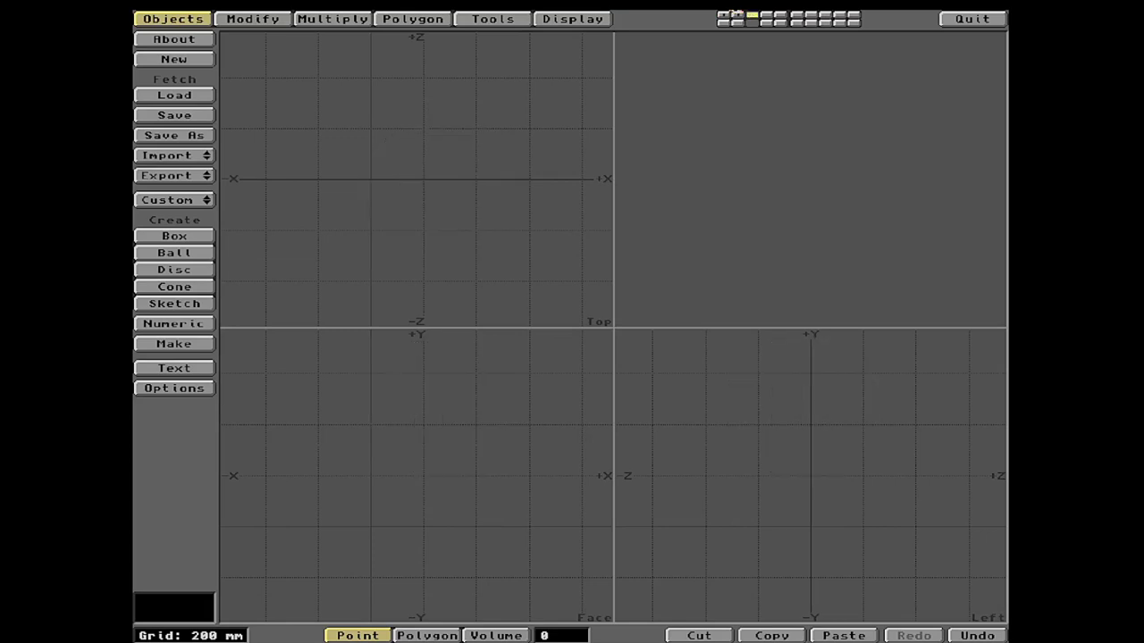
pyautogui.press('4')
pyautogui.press('5')
pyautogui.press('1')
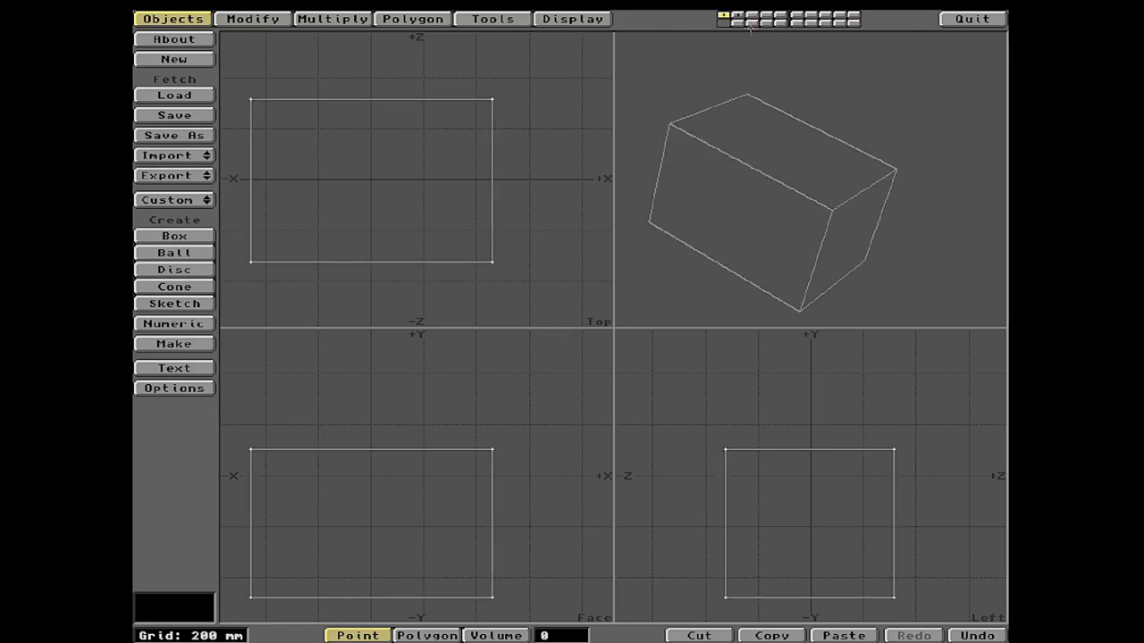
# Alternate between layers 1 and 2 to compare the box and the ball
pyautogui.press('2')
pyautogui.press('1')
pyautogui.press('2')
pyautogui.press('1')
pyautogui.press('2')
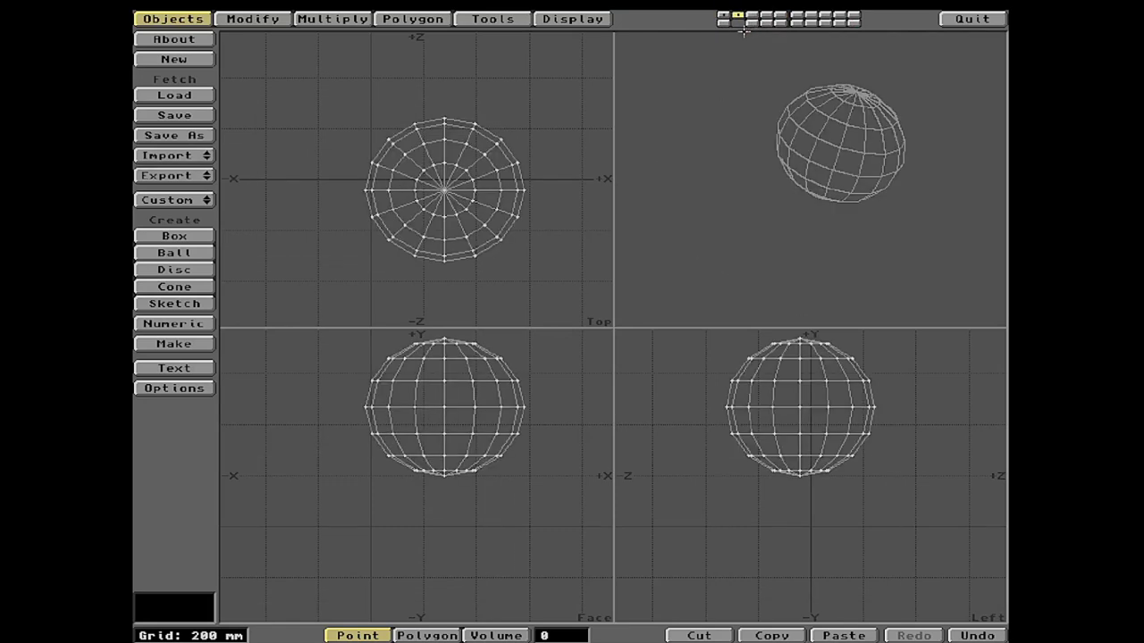
pyautogui.press('1')
pyautogui.press('2')
# Create a cone about 440 mm wide and 500 mm high in layer 3
pyautogui.click(754, 16)
pyautogui.click(174, 287)
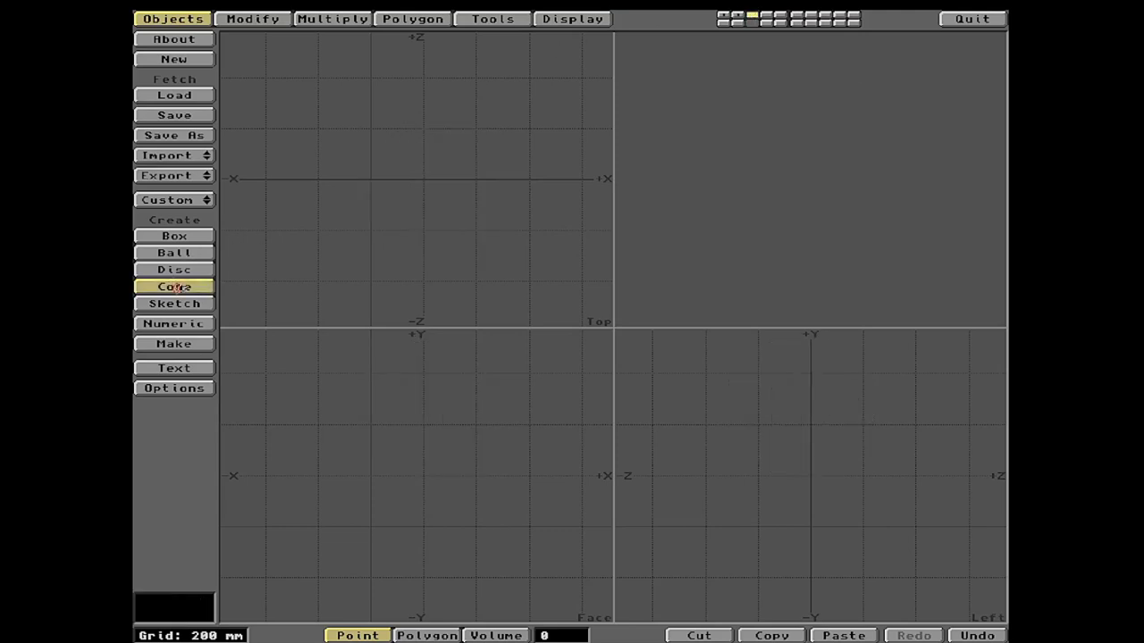
pyautogui.moveTo(371, 221); pyautogui.dragTo(487, 124)
pyautogui.moveTo(447, 475); pyautogui.dragTo(454, 348)
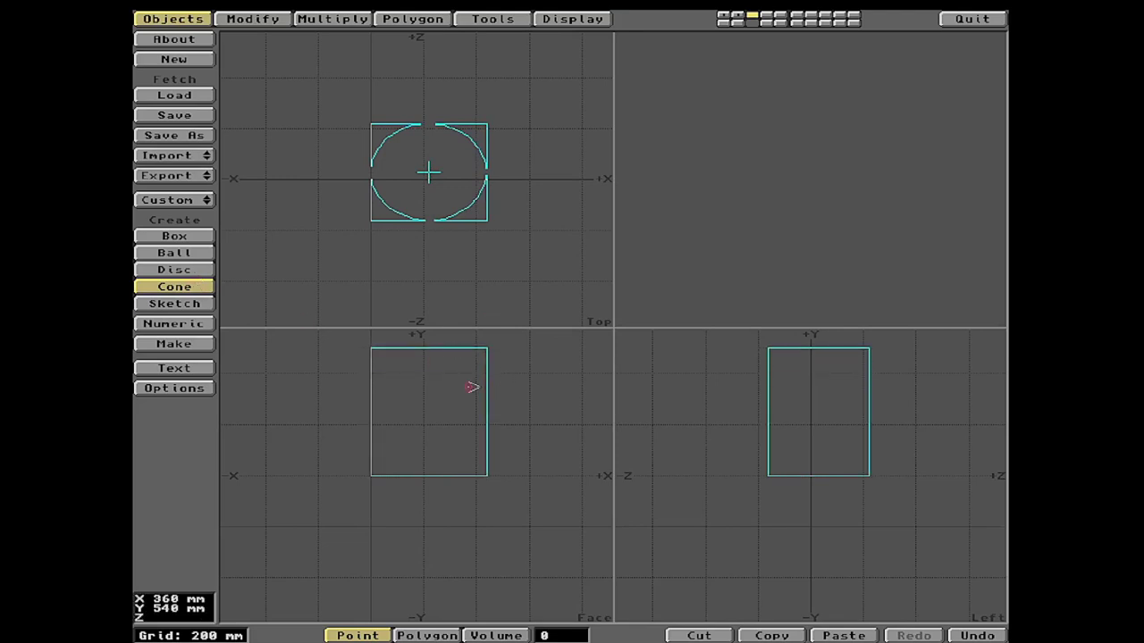
pyautogui.press('Return')
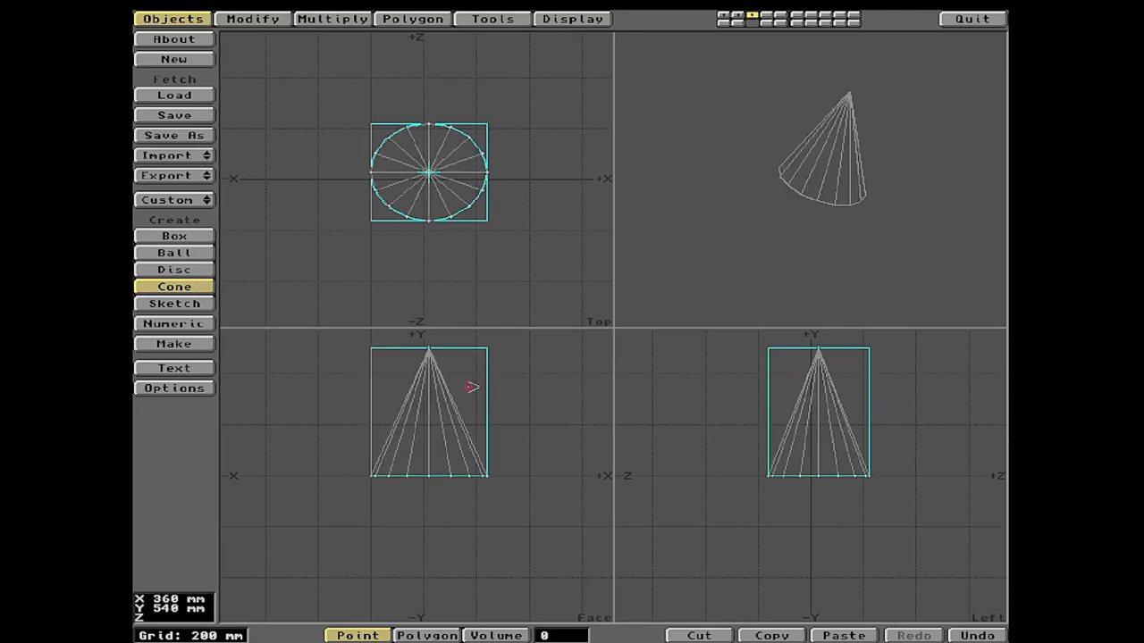
# Leave the Cone tool and look through the box, ball and cone in layers 1, 2 and 3
pyautogui.click(183, 287)
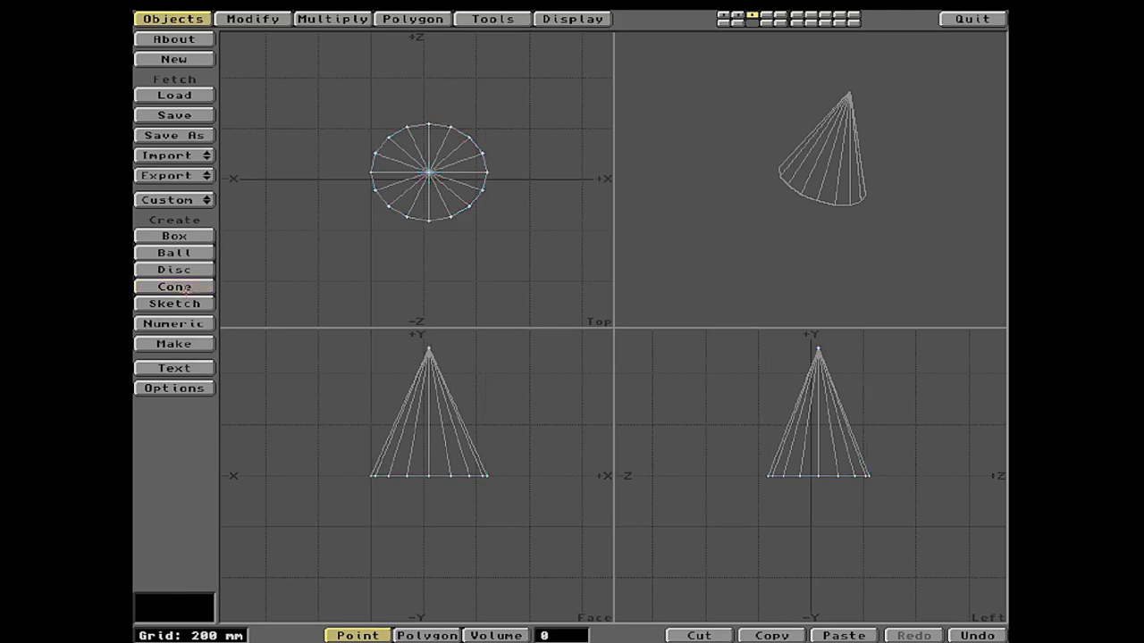
pyautogui.press('1')
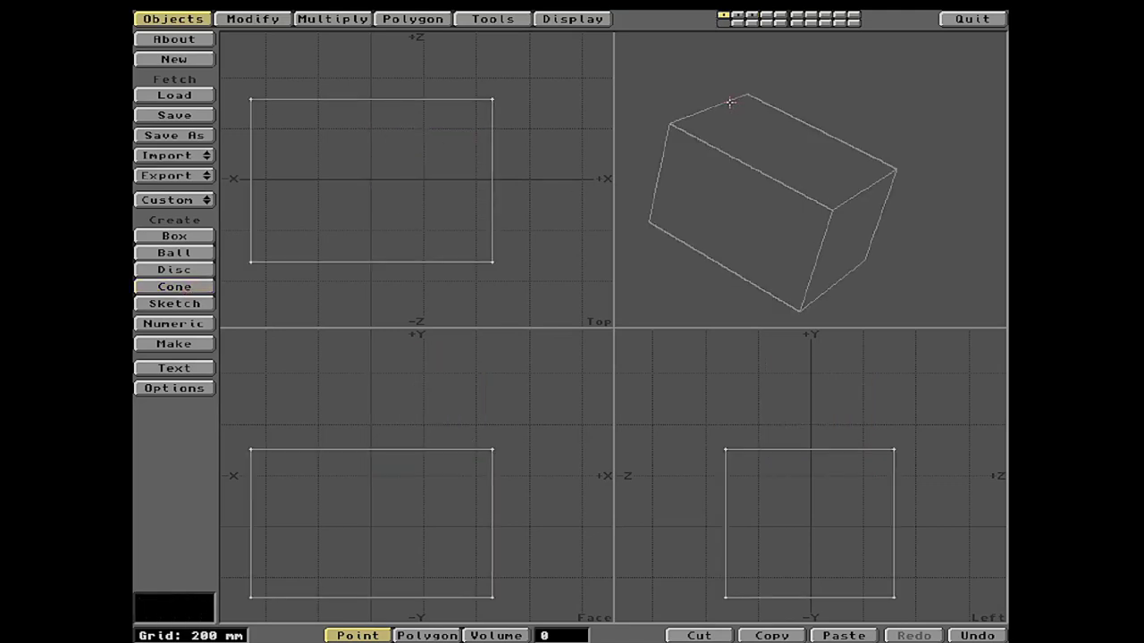
pyautogui.press('2')
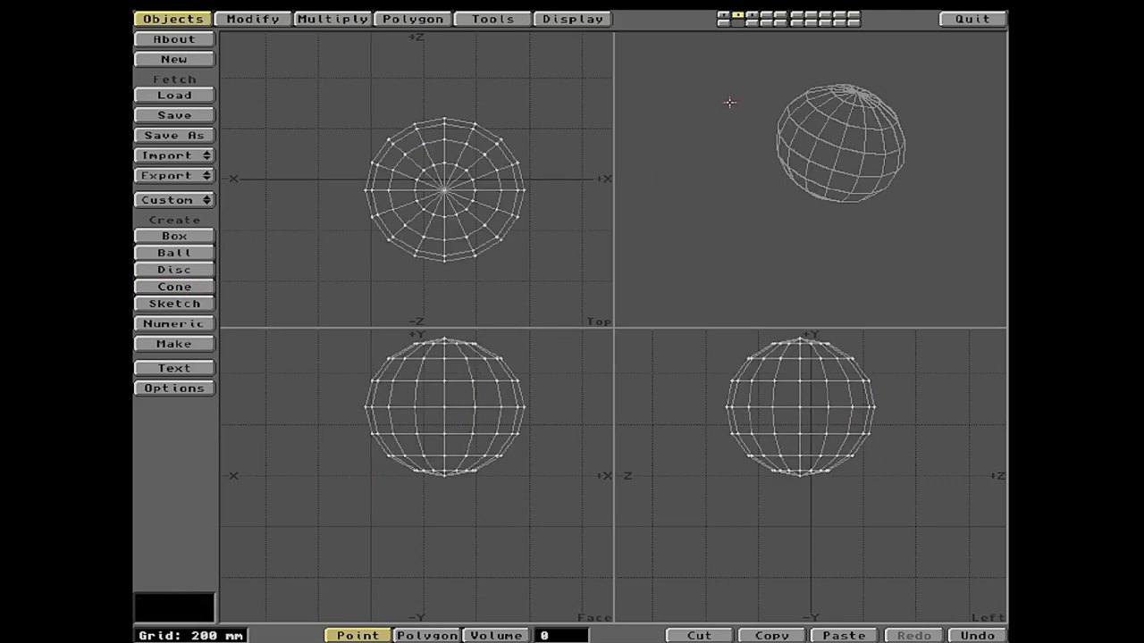
pyautogui.press('3')
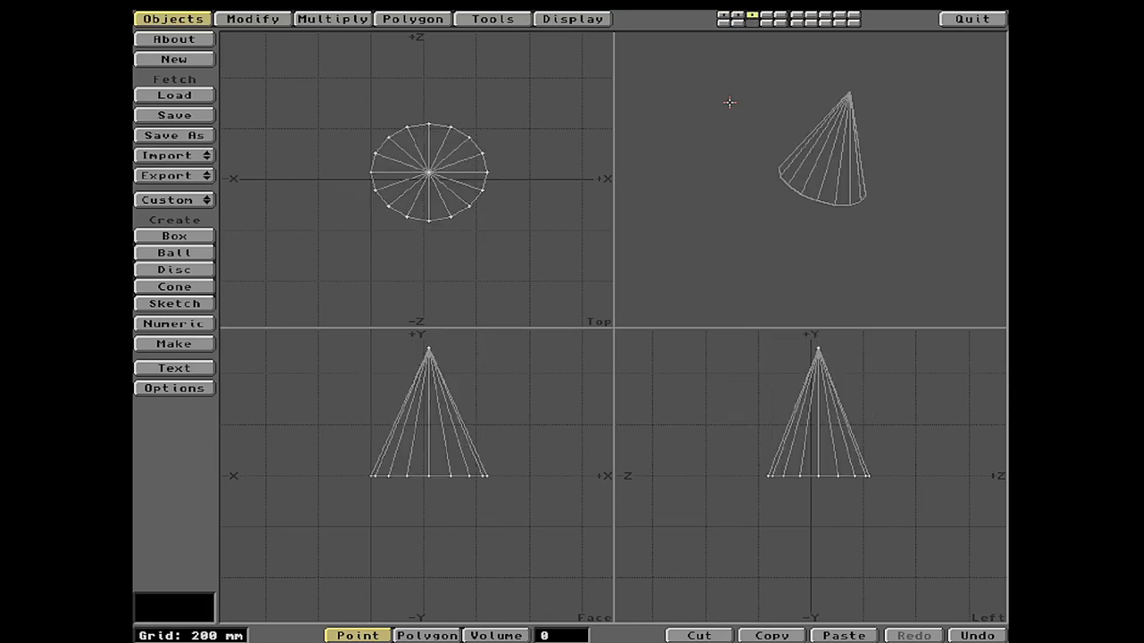
# View the ball layer against layers 1 and 3 as background layers, and return to layer 2 alone
pyautogui.click(739, 18)
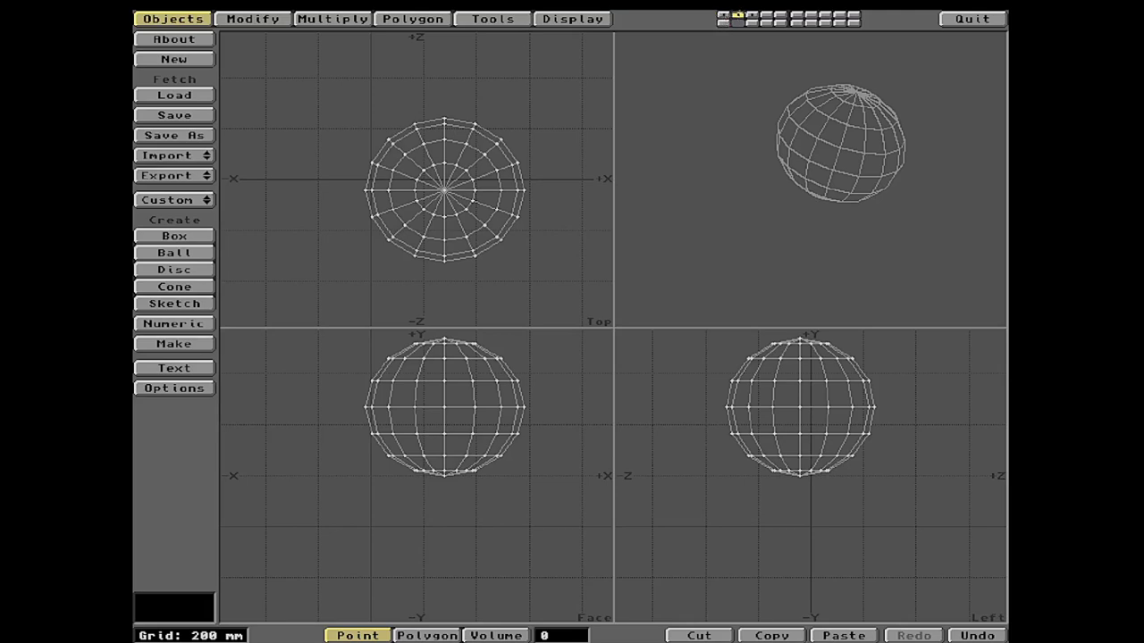
pyautogui.click(723, 22)
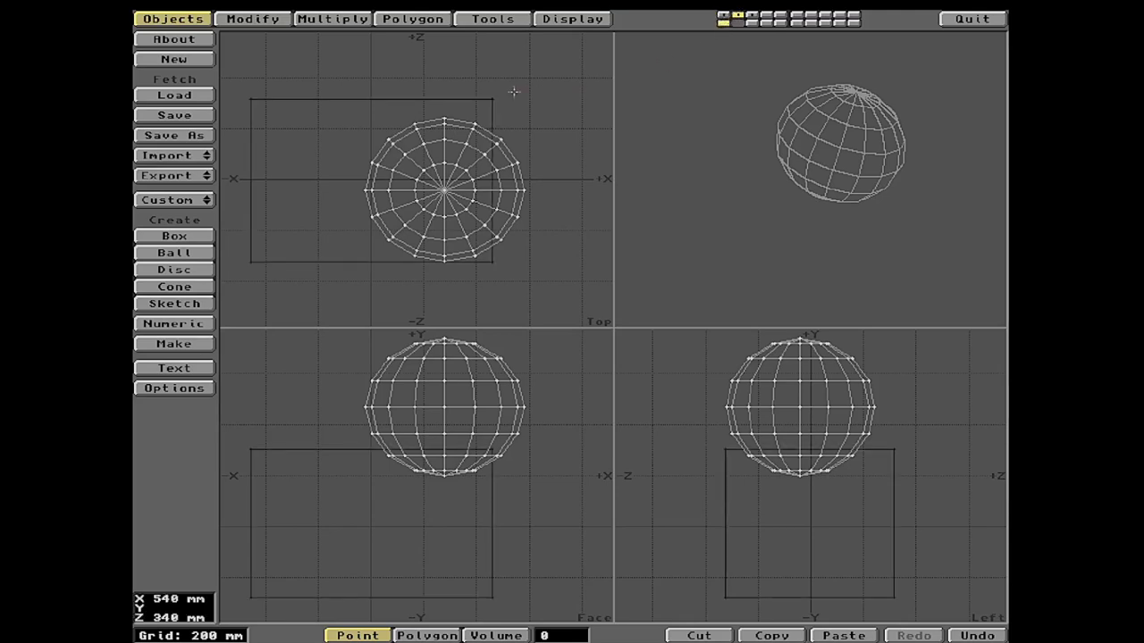
pyautogui.click(752, 24)
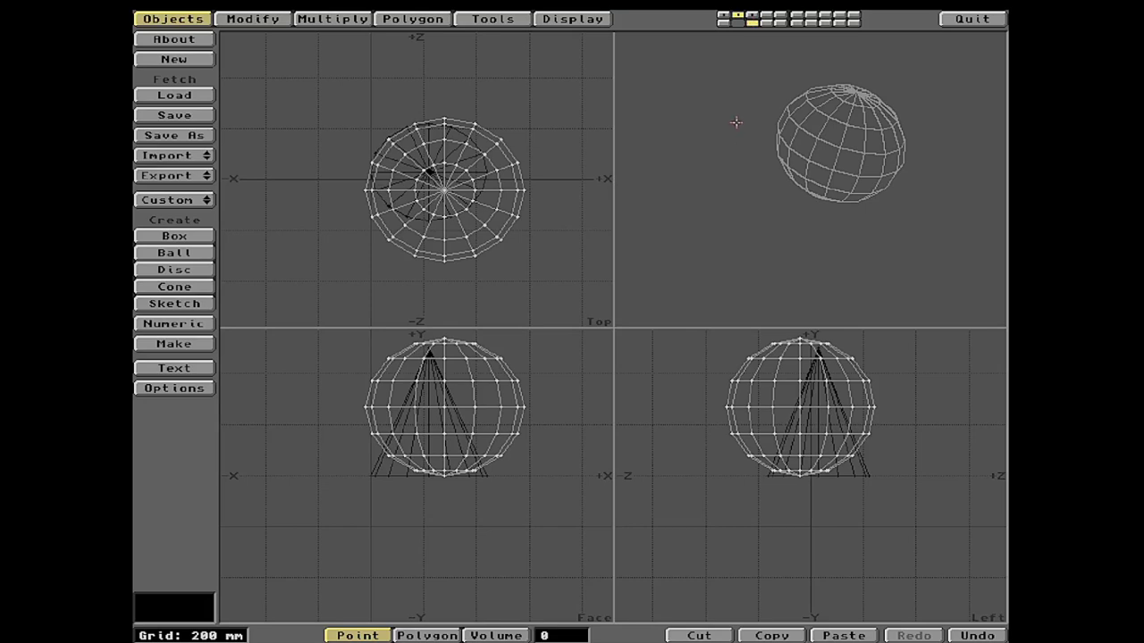
pyautogui.click(724, 22)
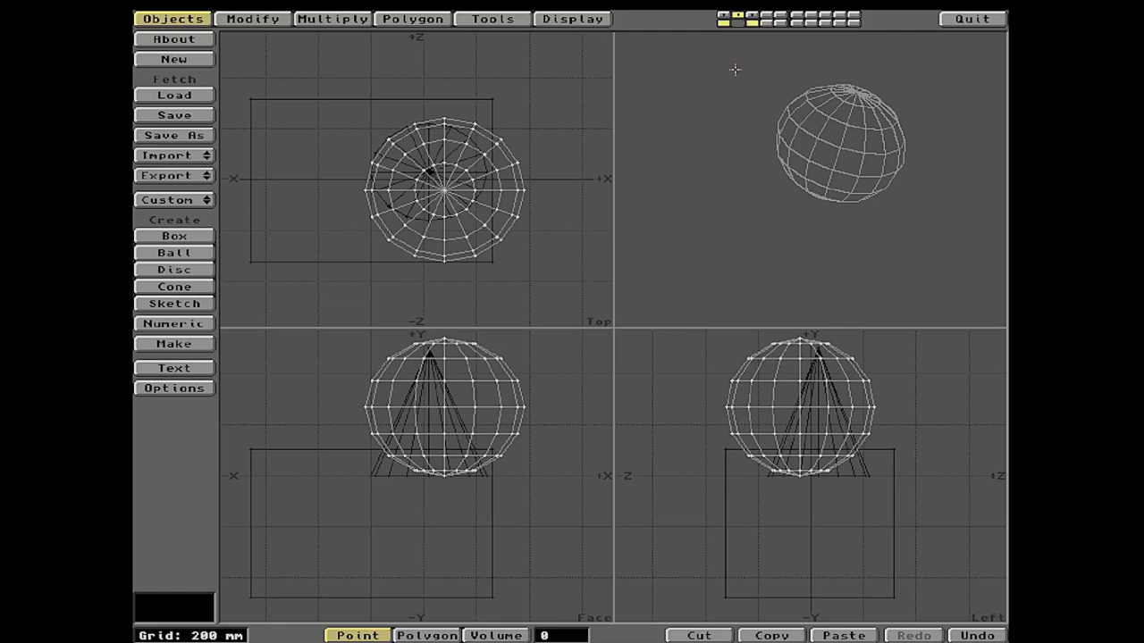
pyautogui.press('2')
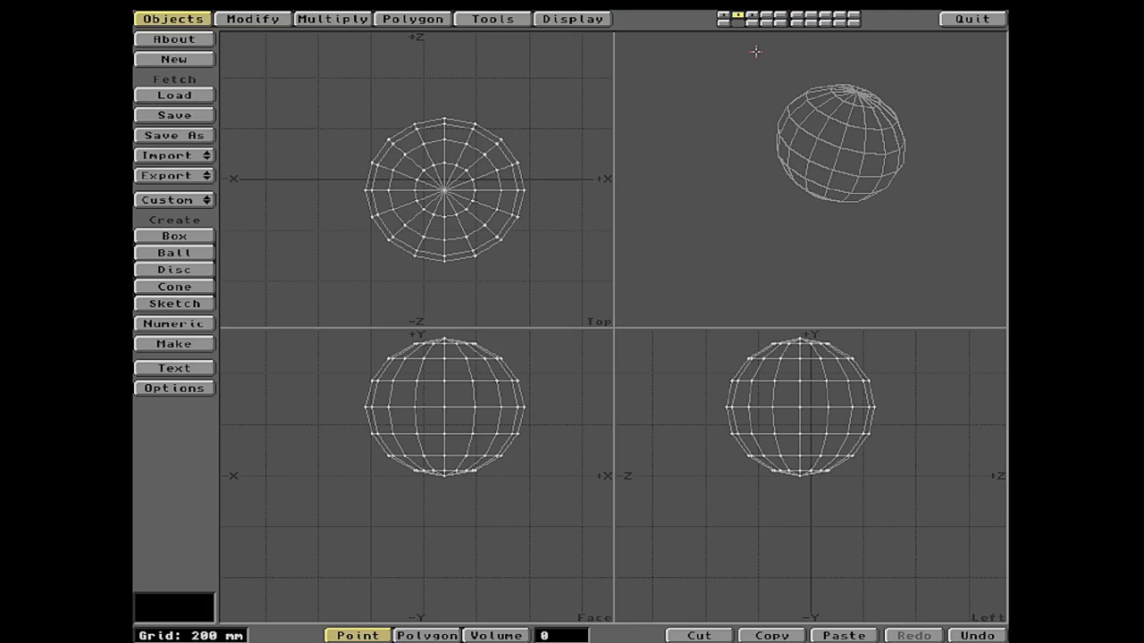
# Show the box in layer 1 as background and move the ball so it overlaps the box's upper front corner
pyautogui.click(723, 15)
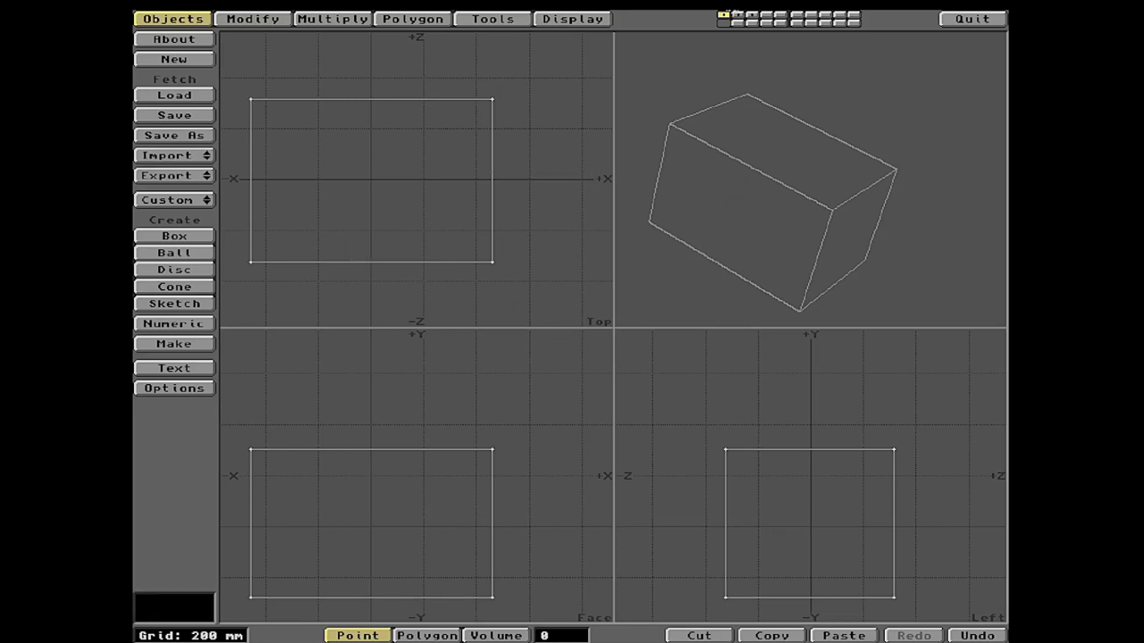
pyautogui.press('2')
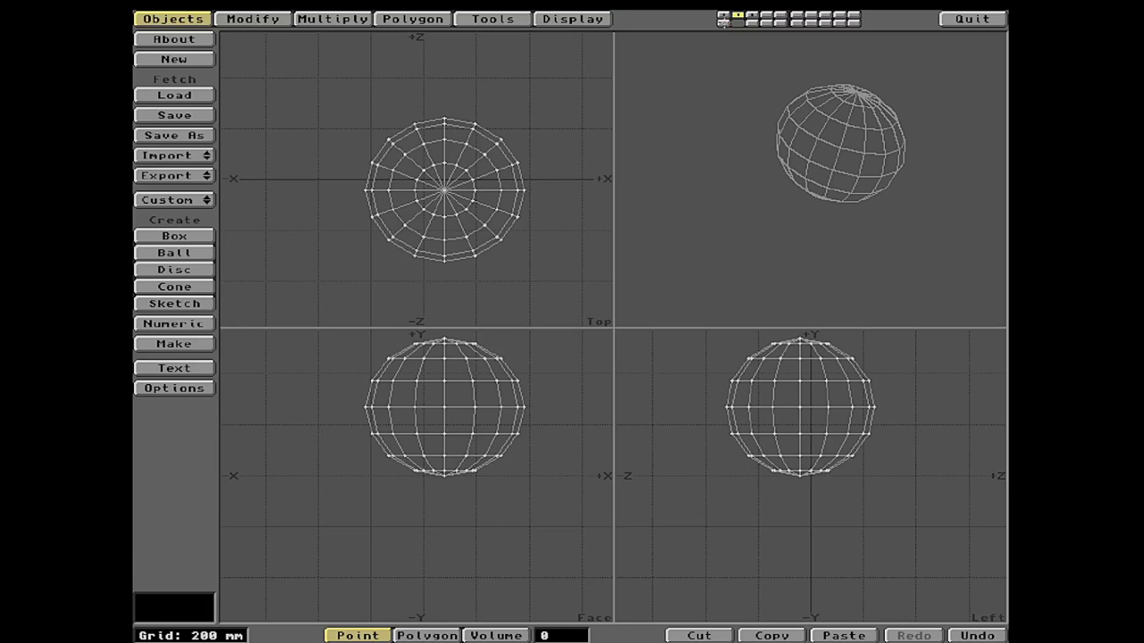
pyautogui.click(724, 22)
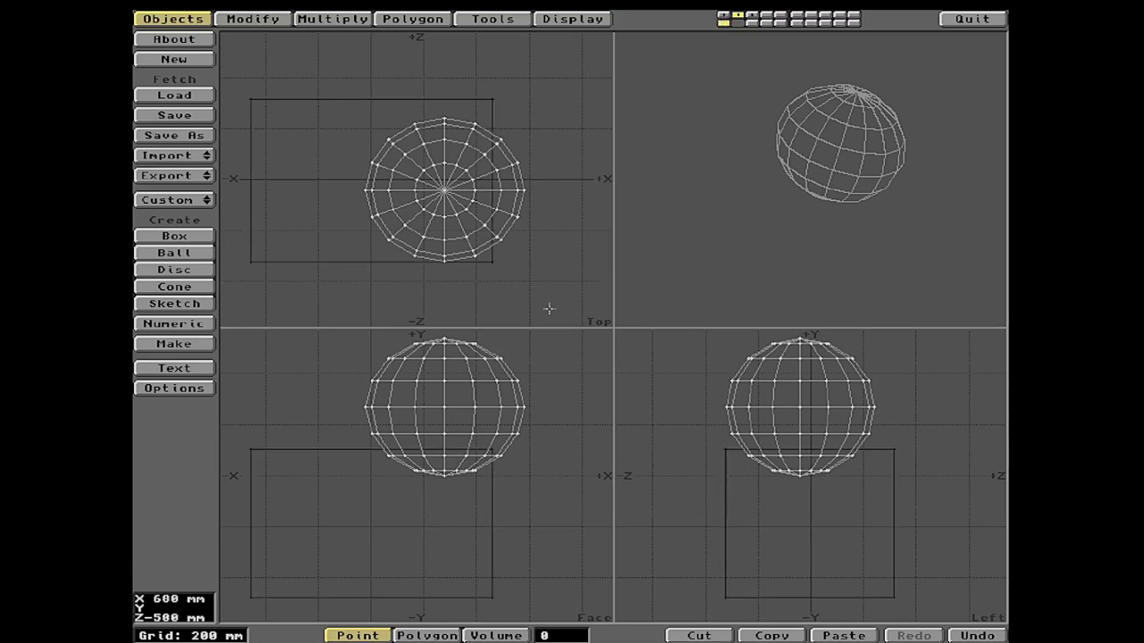
pyautogui.press('t')
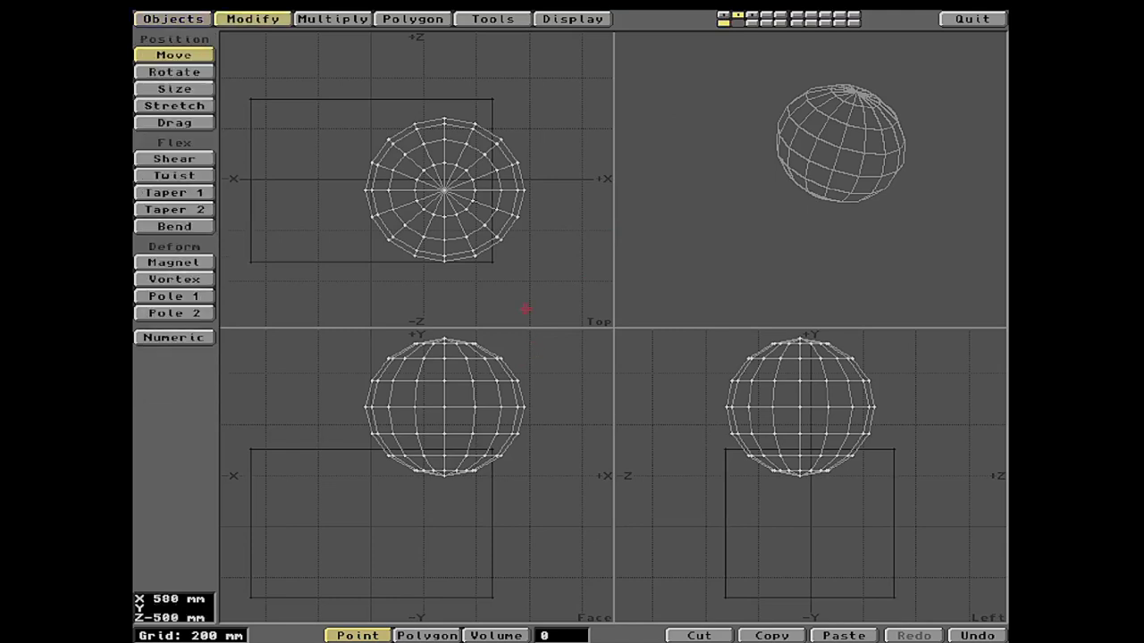
pyautogui.moveTo(444, 189); pyautogui.dragTo(487, 241)
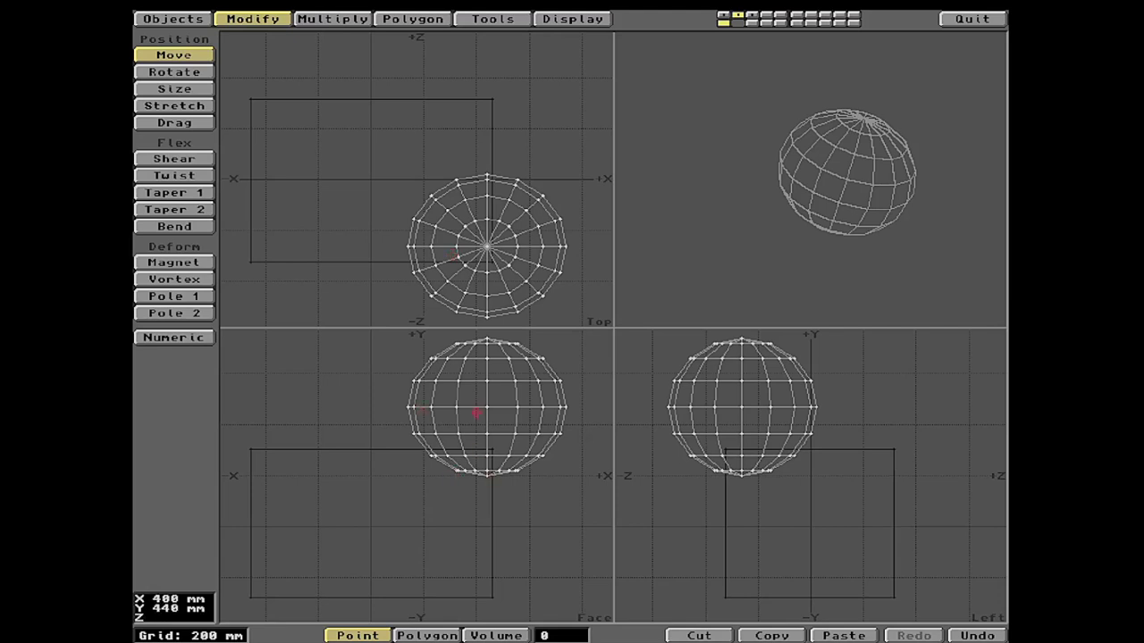
pyautogui.moveTo(454, 255); pyautogui.dragTo(448, 287, button='right')
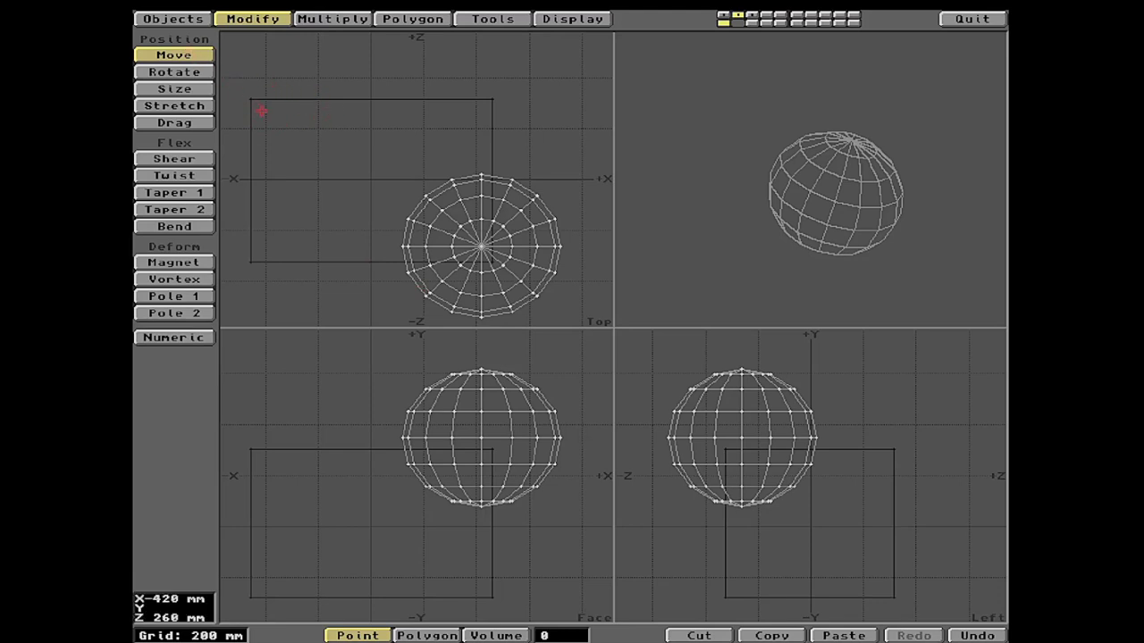
pyautogui.press('space')
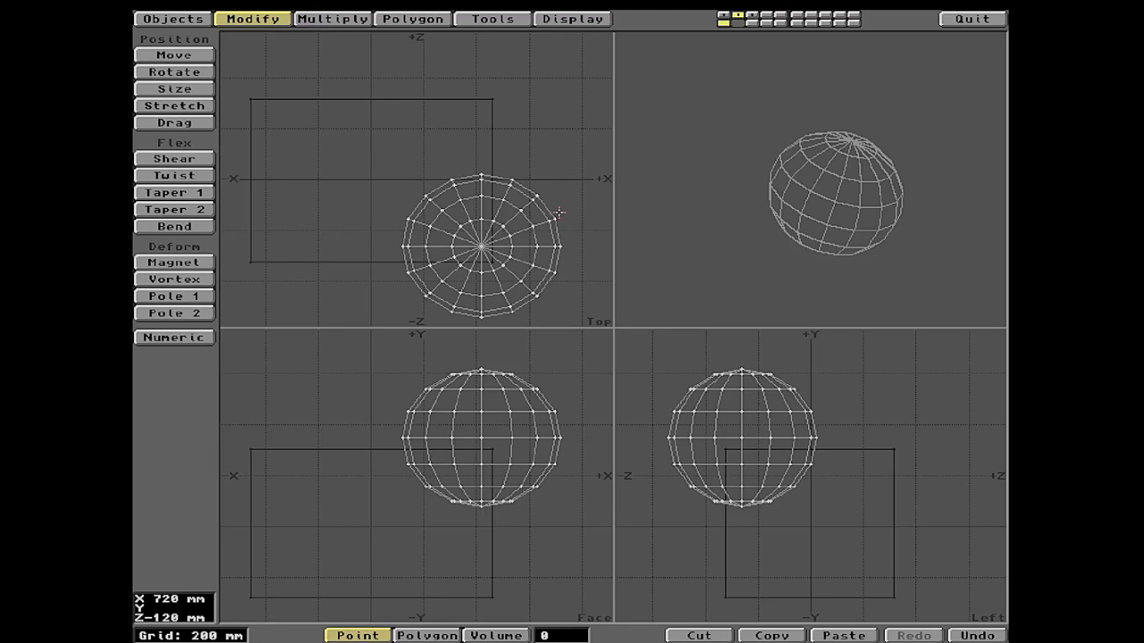
# Subtract the ball in background layer 2 from the box in layer 1 with Boolean CSG, and undo the subtraction
pyautogui.press('1')
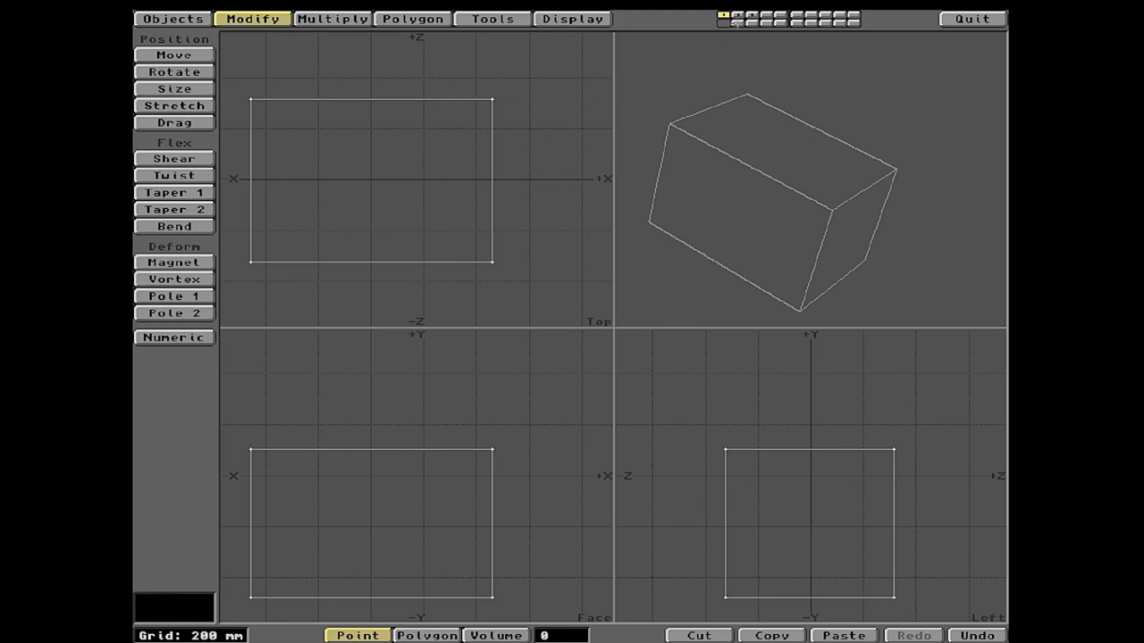
pyautogui.click(738, 22)
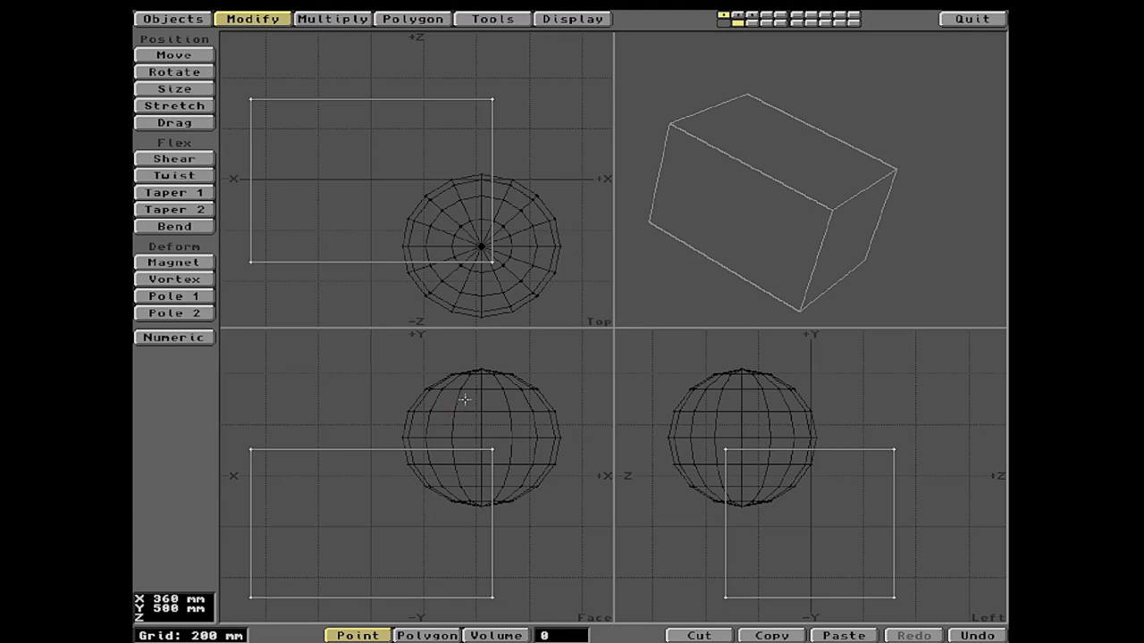
pyautogui.hotkey('shift', 'b')
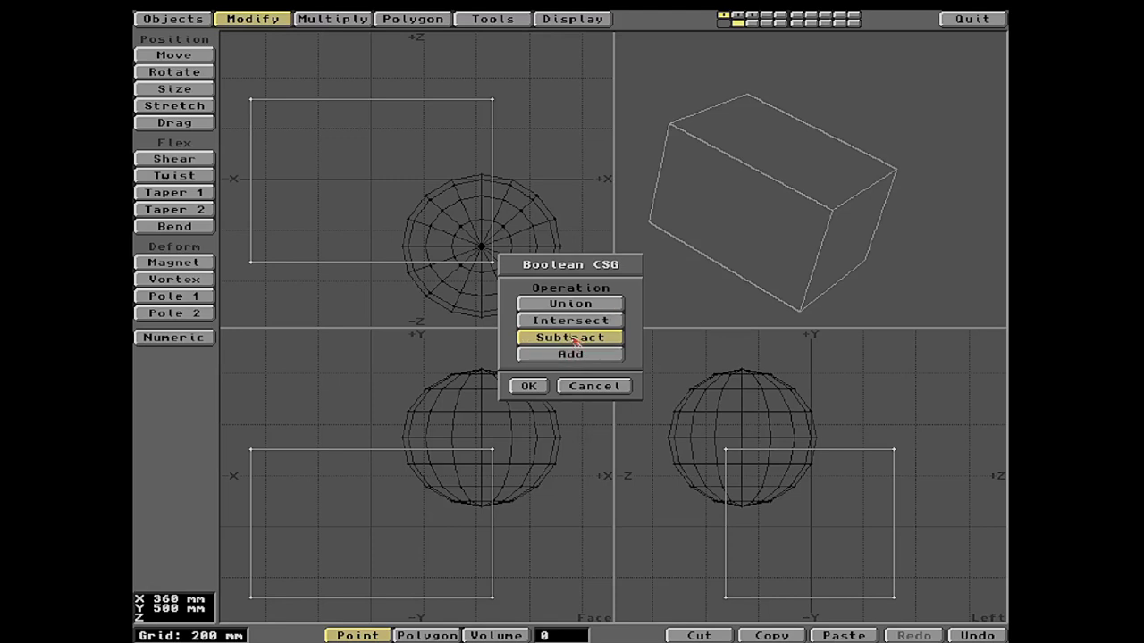
pyautogui.click(528, 386)
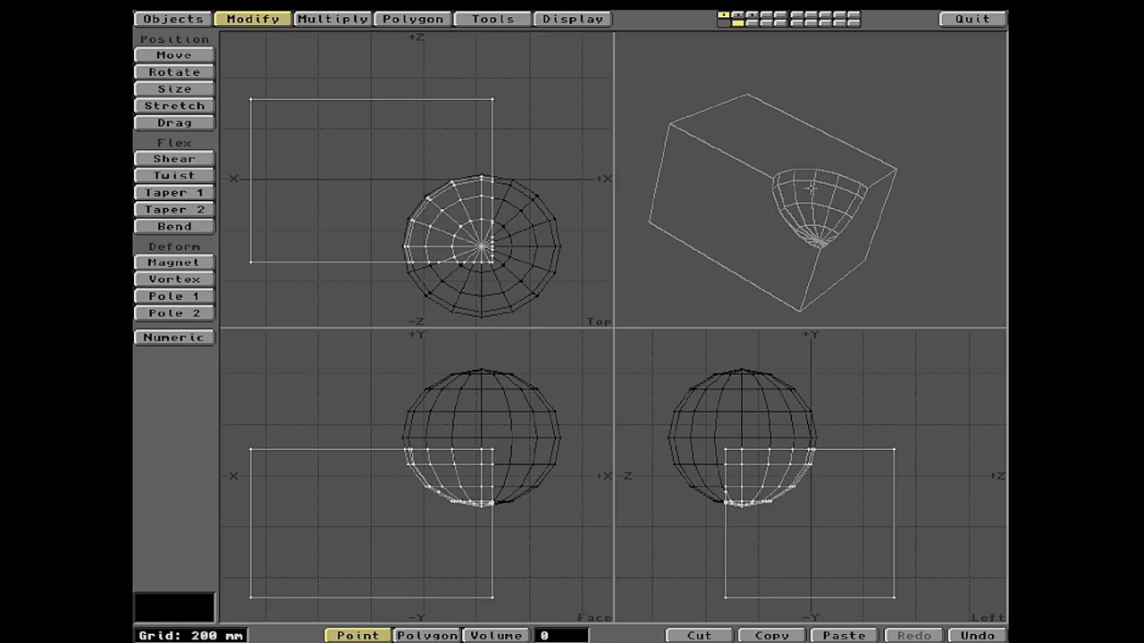
pyautogui.moveTo(817, 210); pyautogui.dragTo(820, 159)
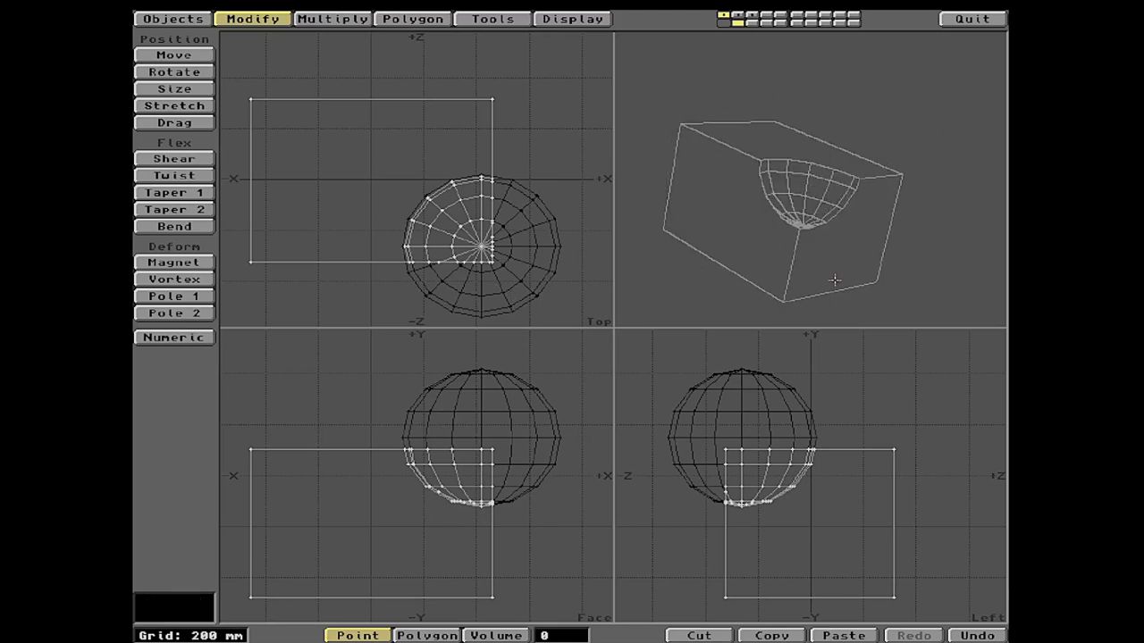
pyautogui.press('=')
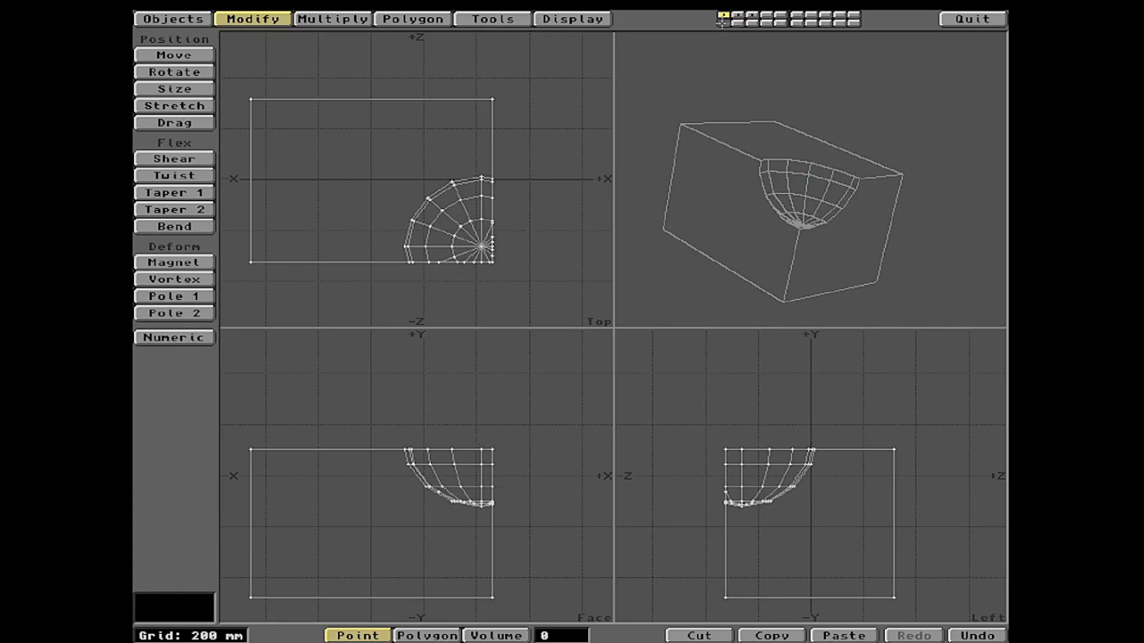
pyautogui.moveTo(853, 231); pyautogui.dragTo(781, 182)
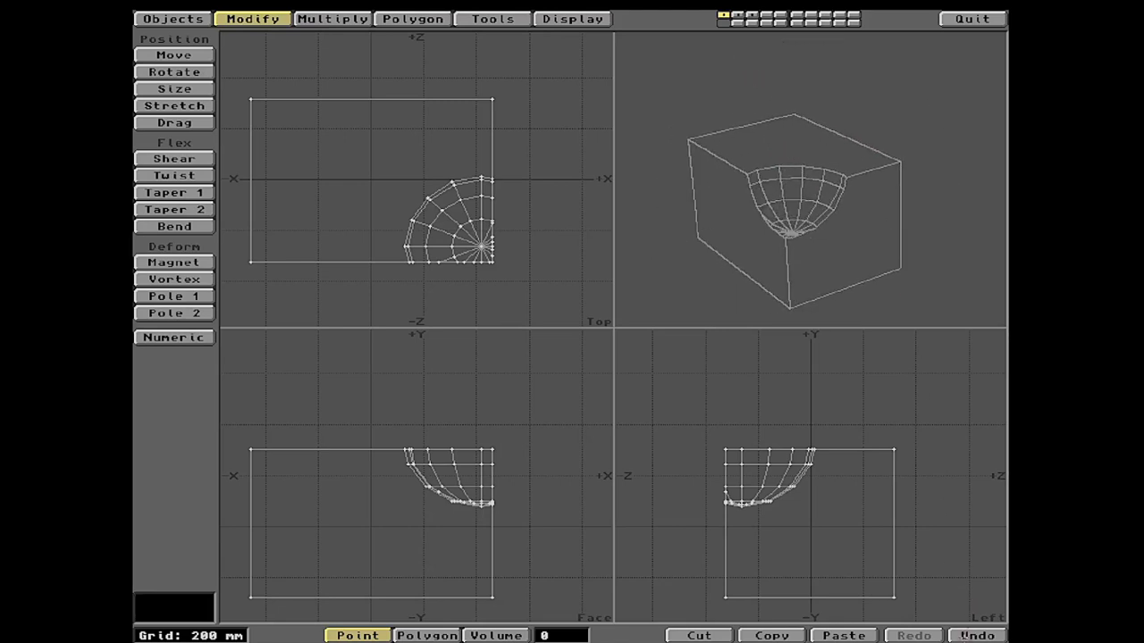
pyautogui.click(965, 634)
# Set layer 2 as background and combine its ball with the box in layer 1 using the Boolean Add operation
pyautogui.click(734, 22)
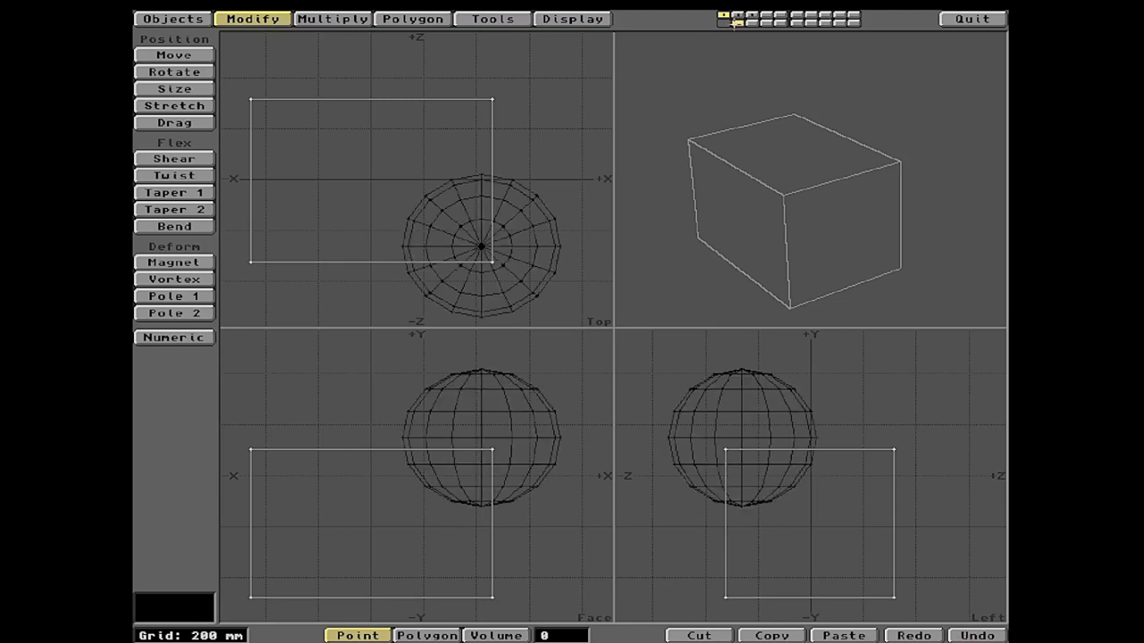
pyautogui.hotkey('shift', 'b')
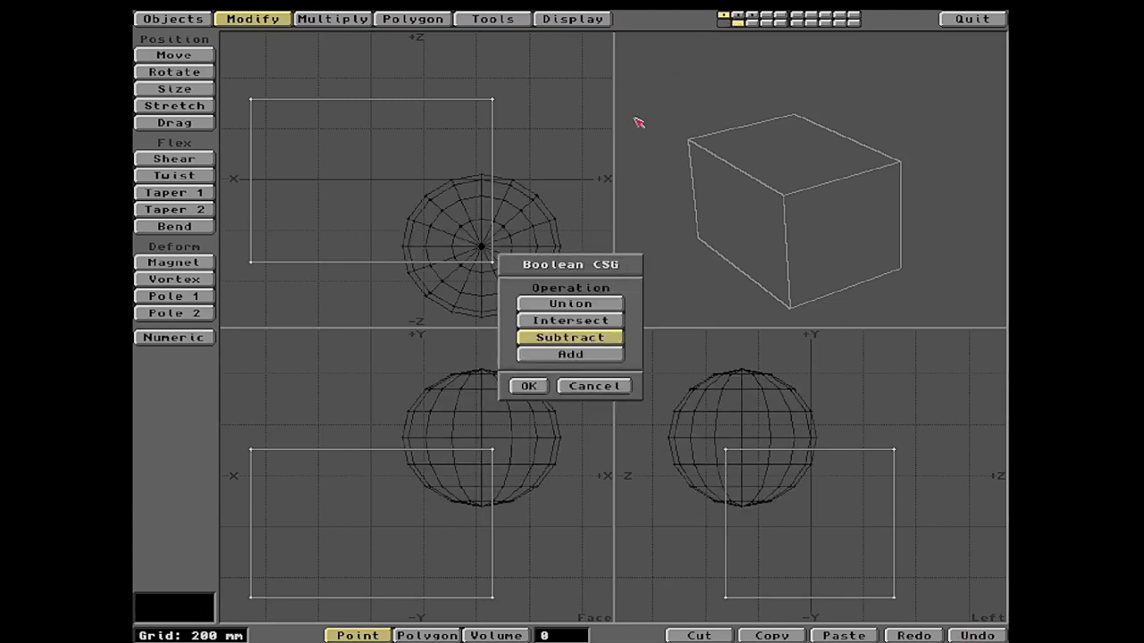
pyautogui.click(547, 357)
pyautogui.click(528, 386)
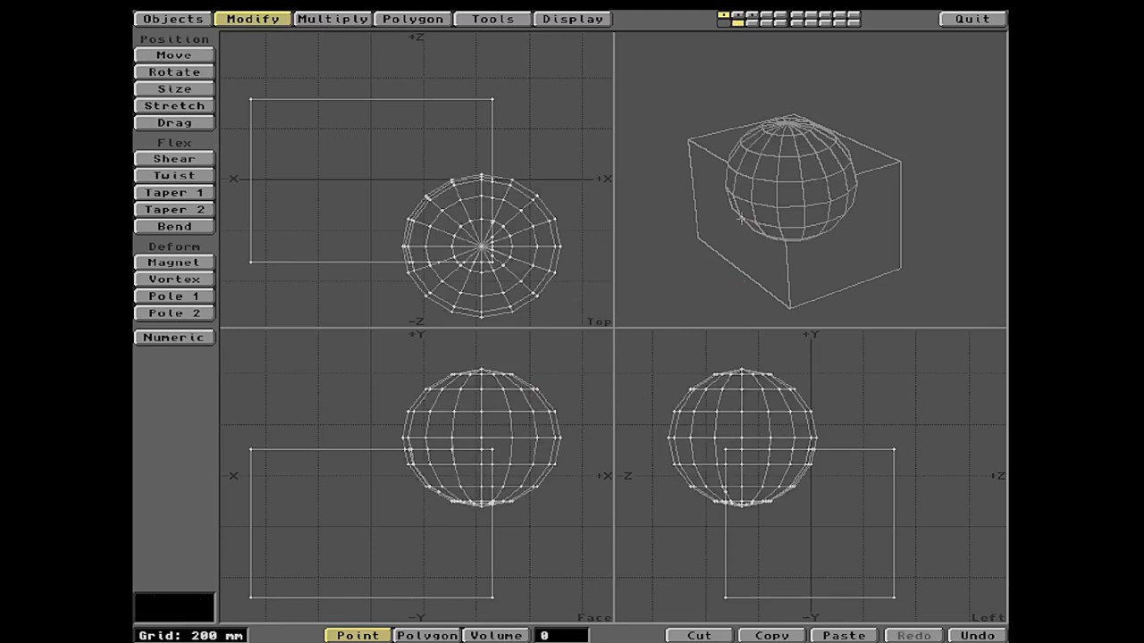
pyautogui.moveTo(742, 219); pyautogui.dragTo(740, 256)
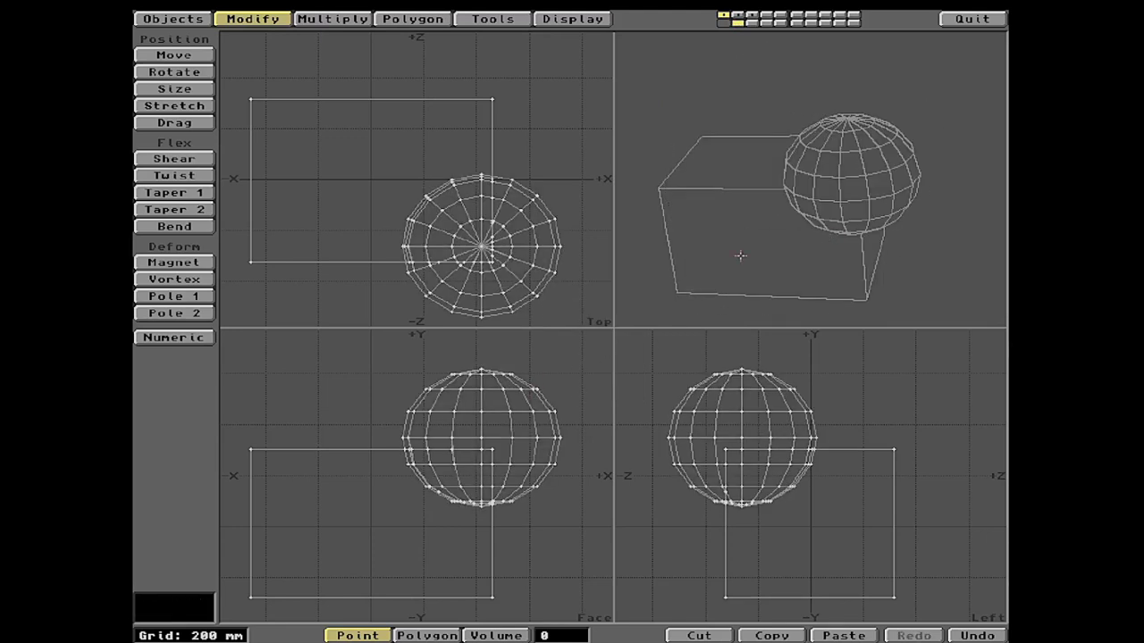
pyautogui.press('2')
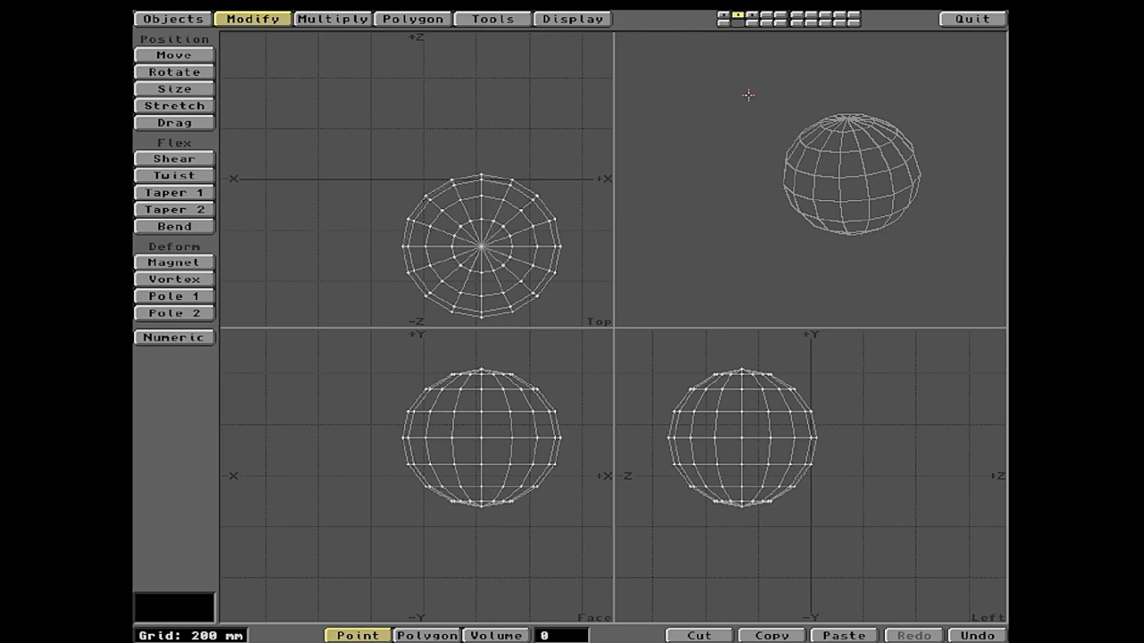
pyautogui.hotkey('shift', '1')
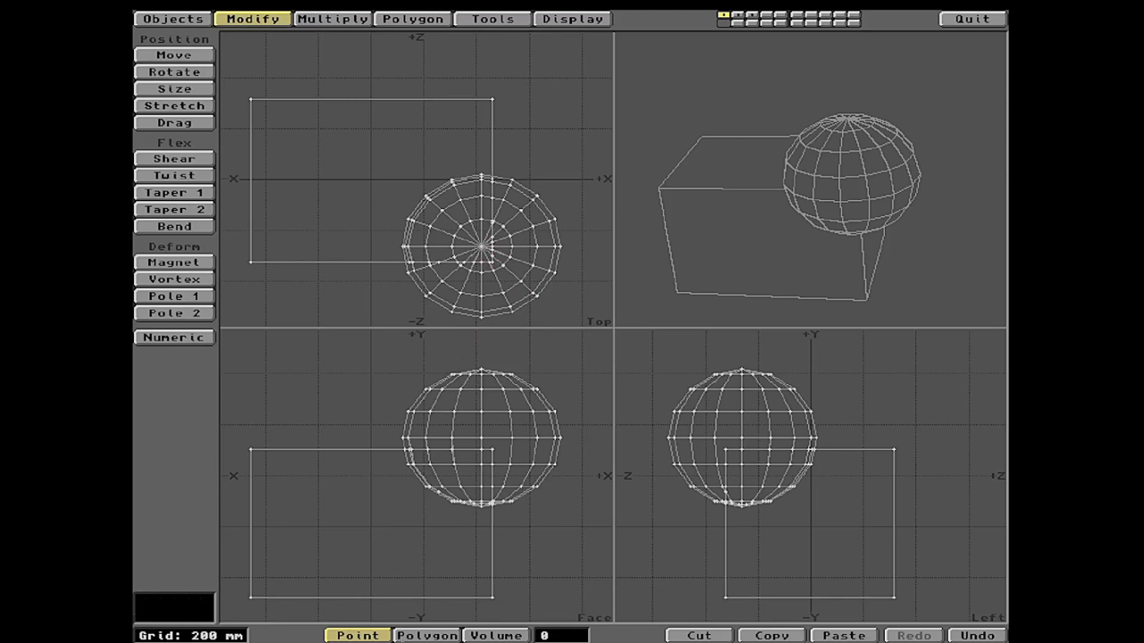
# Switch to polygon selection and select polygons along the ball's outer edge, leaving out the box's large face
pyautogui.click(409, 635)
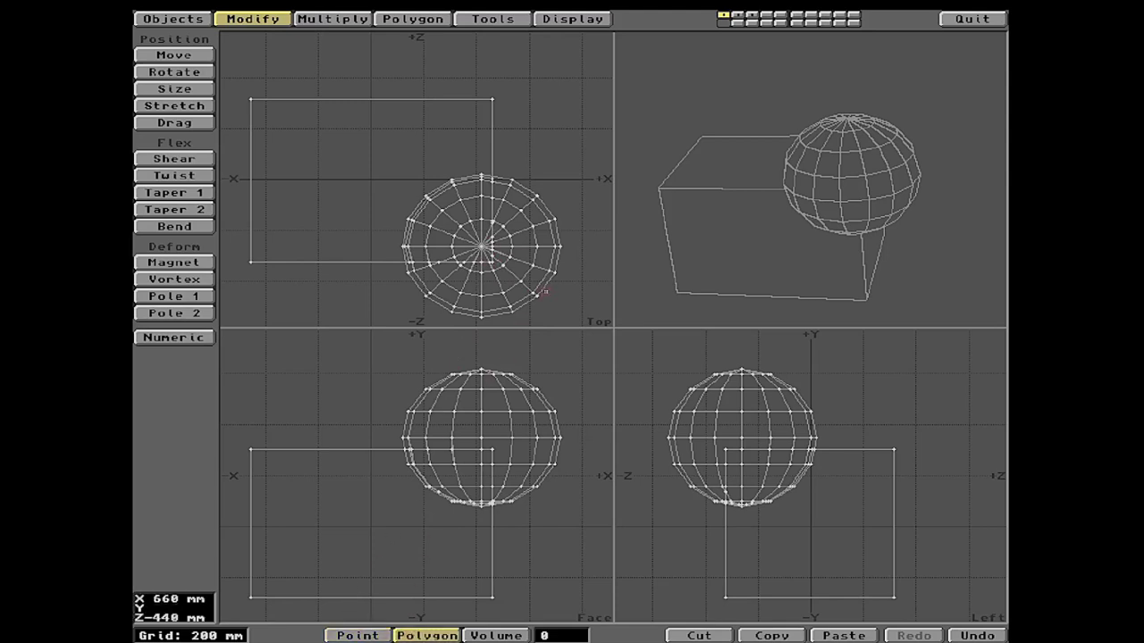
pyautogui.click(547, 287)
pyautogui.moveTo(547, 288); pyautogui.dragTo(546, 275)
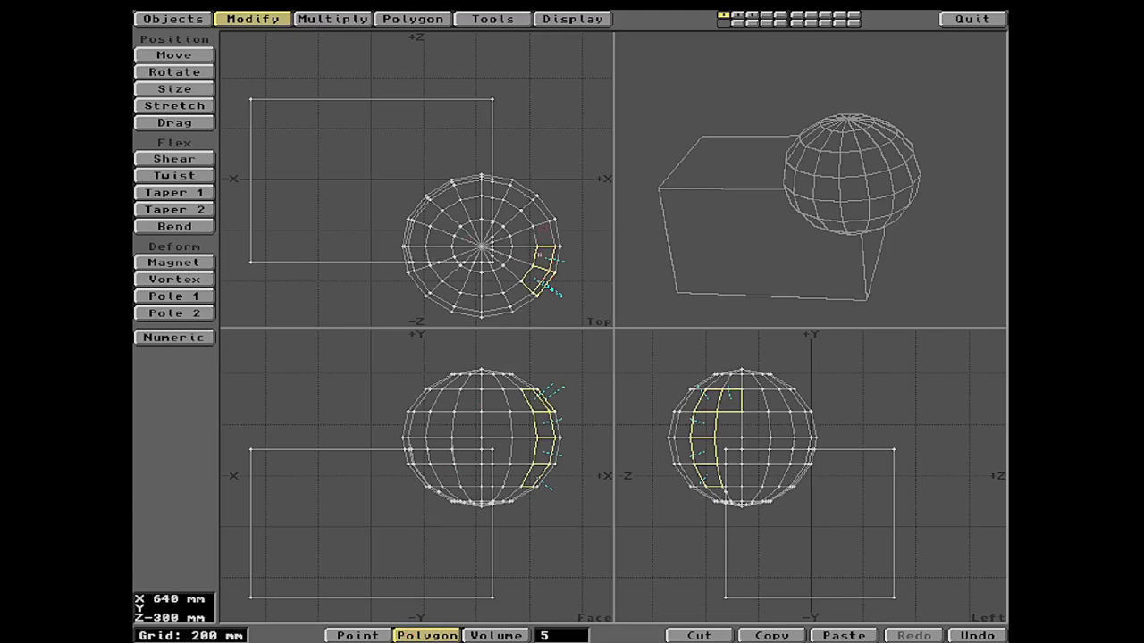
pyautogui.moveTo(543, 241)
pyautogui.mouseDown()
pyautogui.moveTo(528, 195)
pyautogui.moveTo(461, 183)
pyautogui.mouseUp()
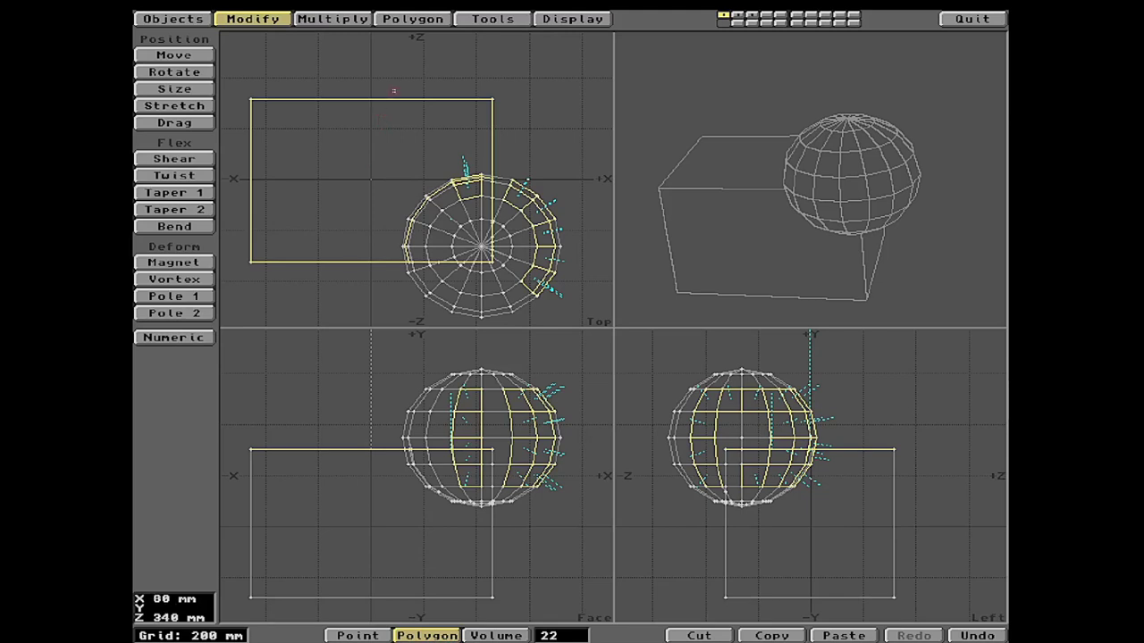
pyautogui.click(392, 100)
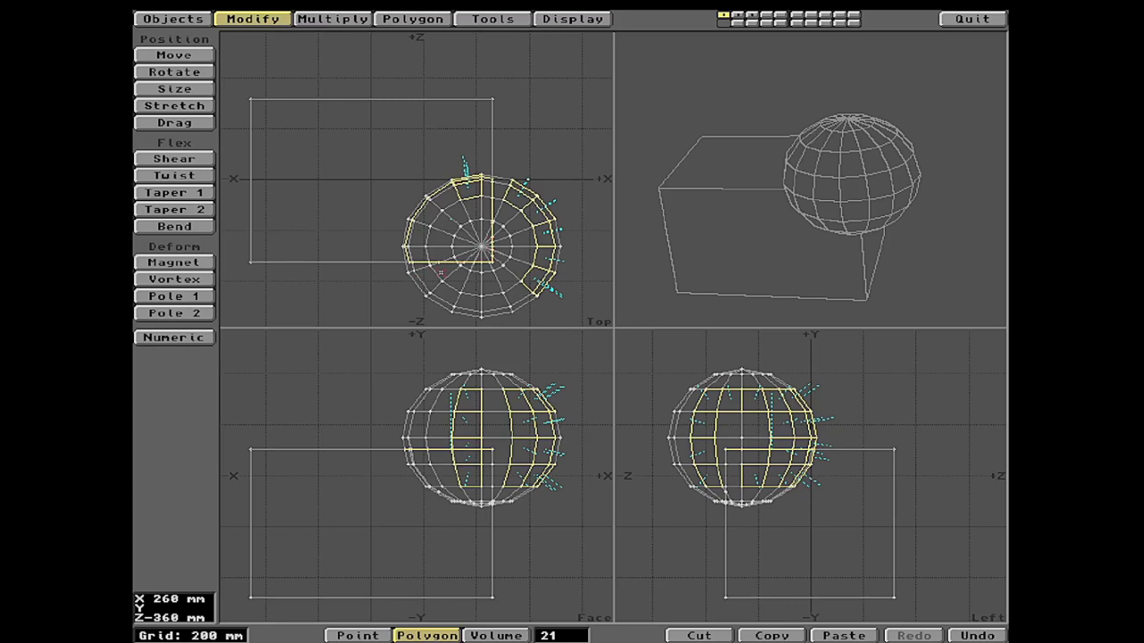
# Select polygons along the ball's front edge, extend the selection to all connected polygons, and hide the ball
pyautogui.click(178, 403)
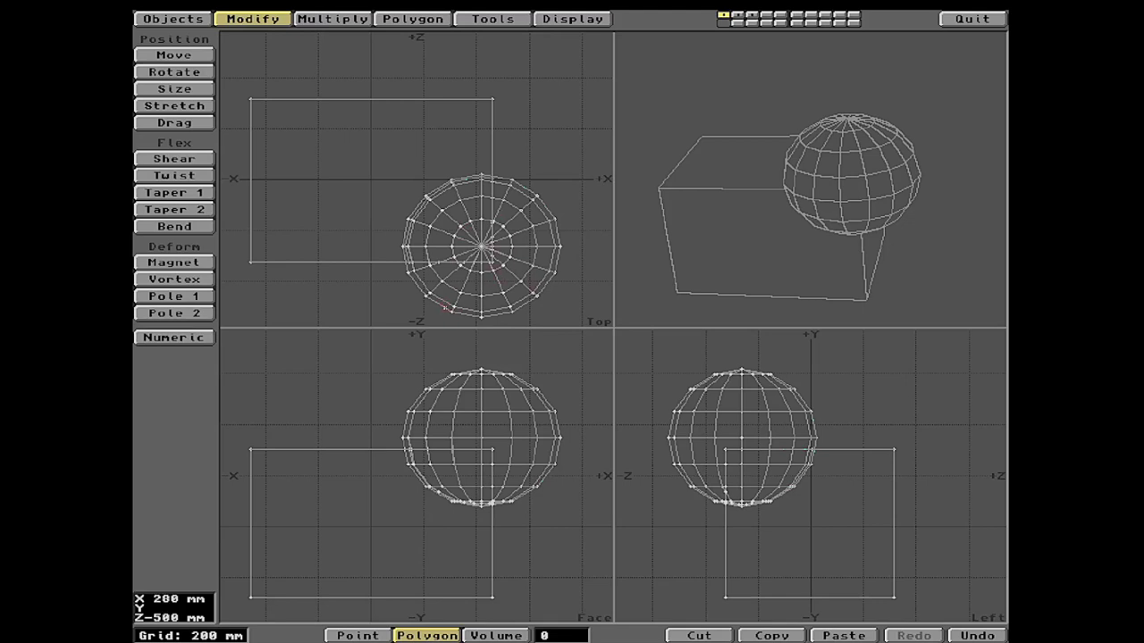
pyautogui.moveTo(447, 306); pyautogui.dragTo(536, 300)
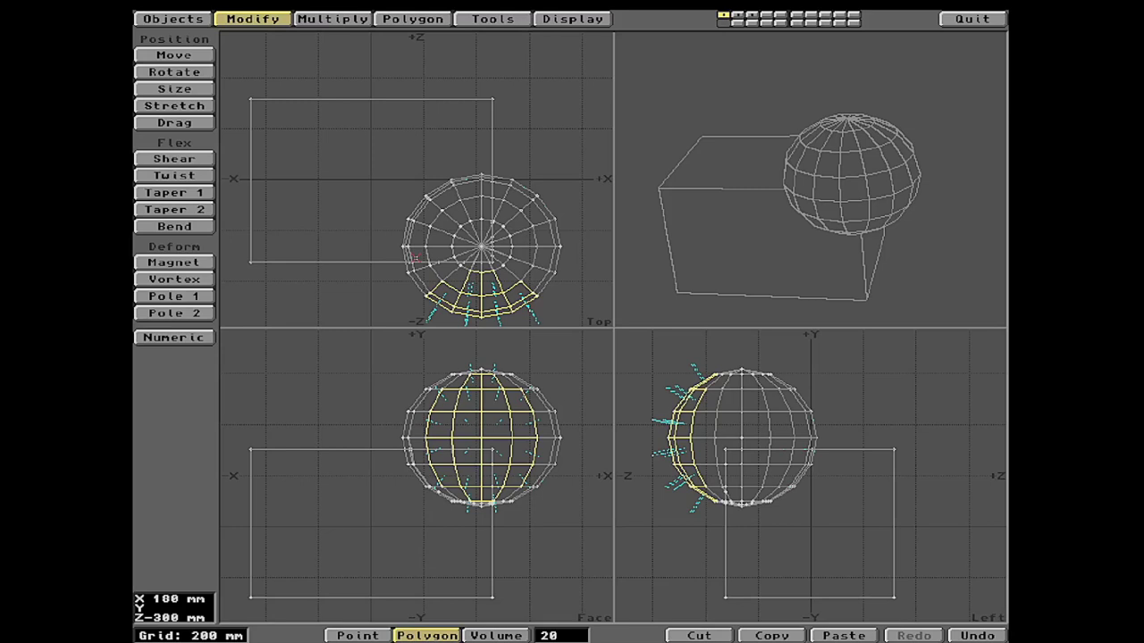
pyautogui.press(']')
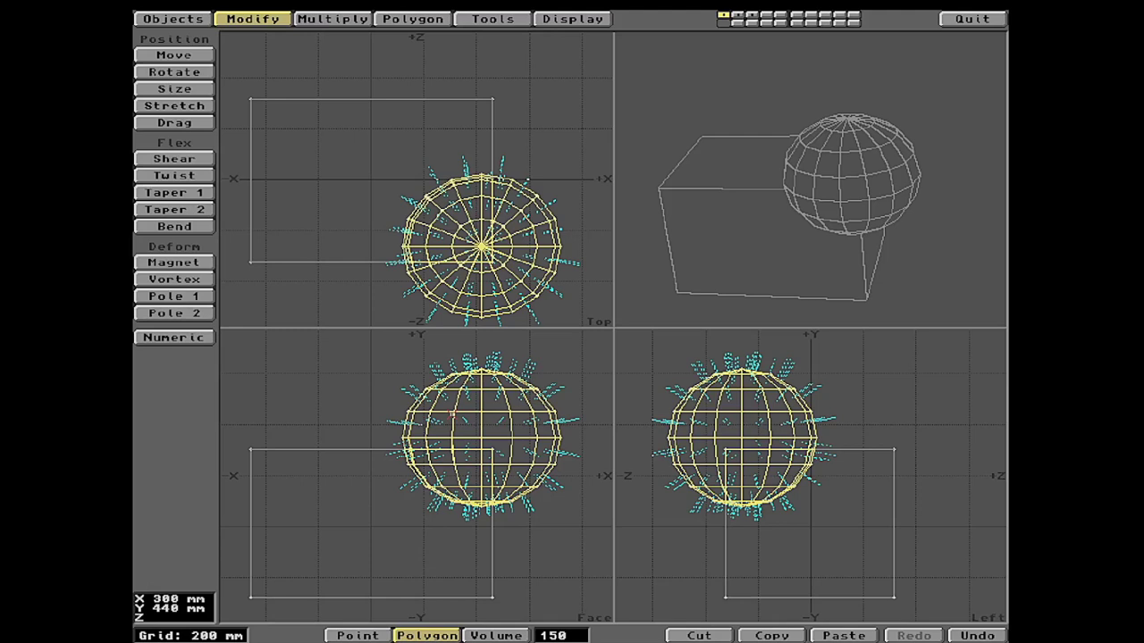
pyautogui.hotkey('shift', 'b')
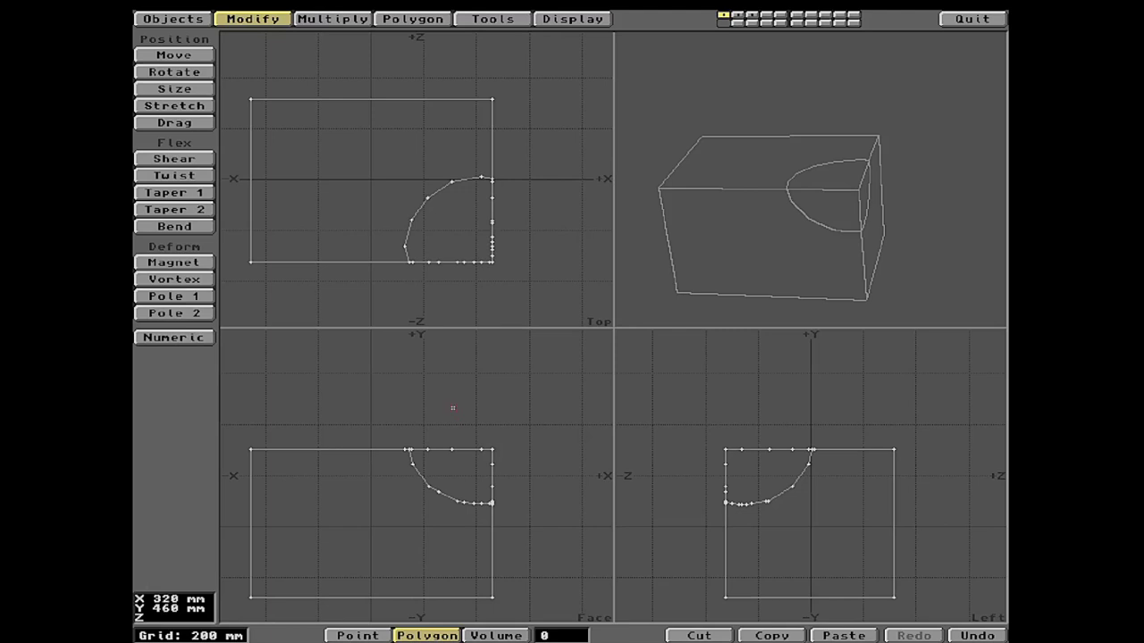
# Select only the three polygons the ball cut into the box's corner, leaving the box's remaining outer faces unselected
pyautogui.click(571, 18)
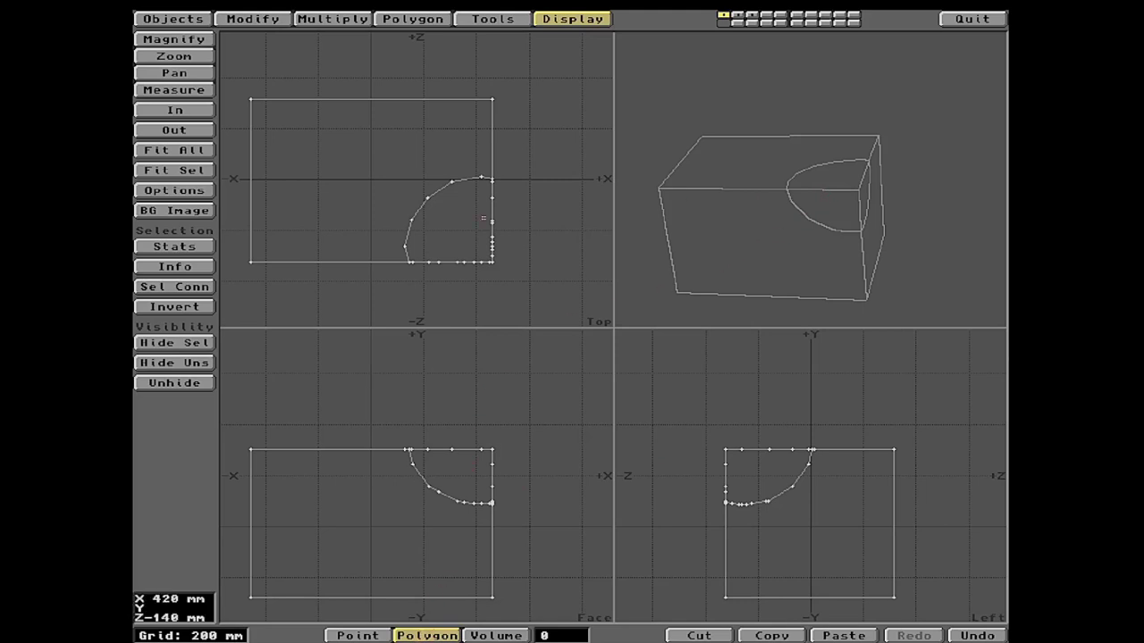
pyautogui.click(461, 263)
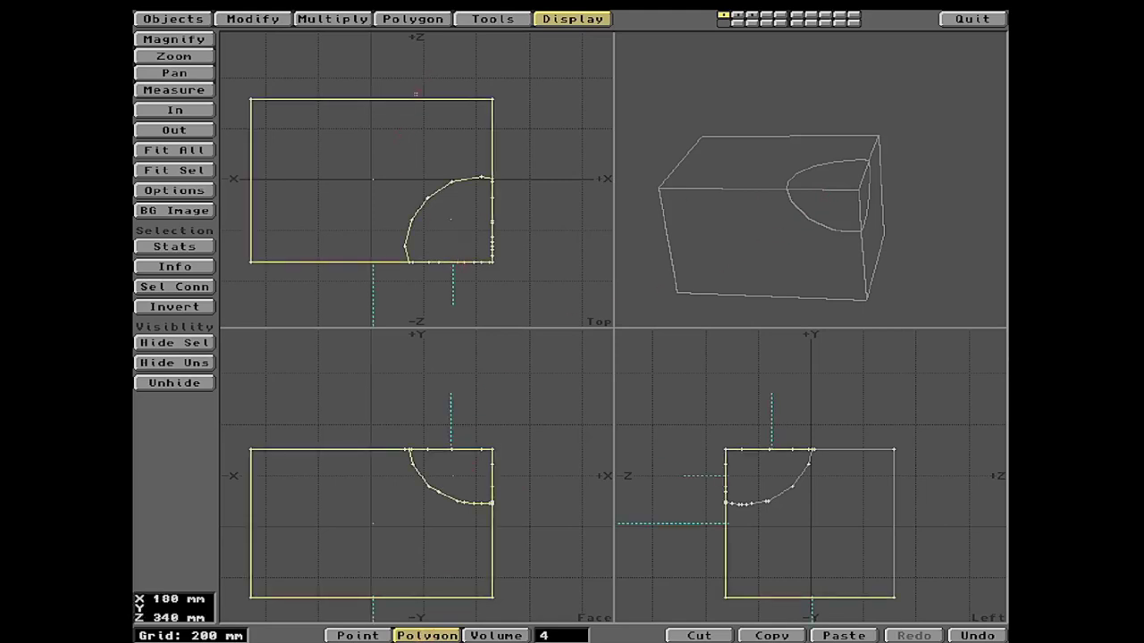
pyautogui.click(416, 97)
pyautogui.click(366, 264)
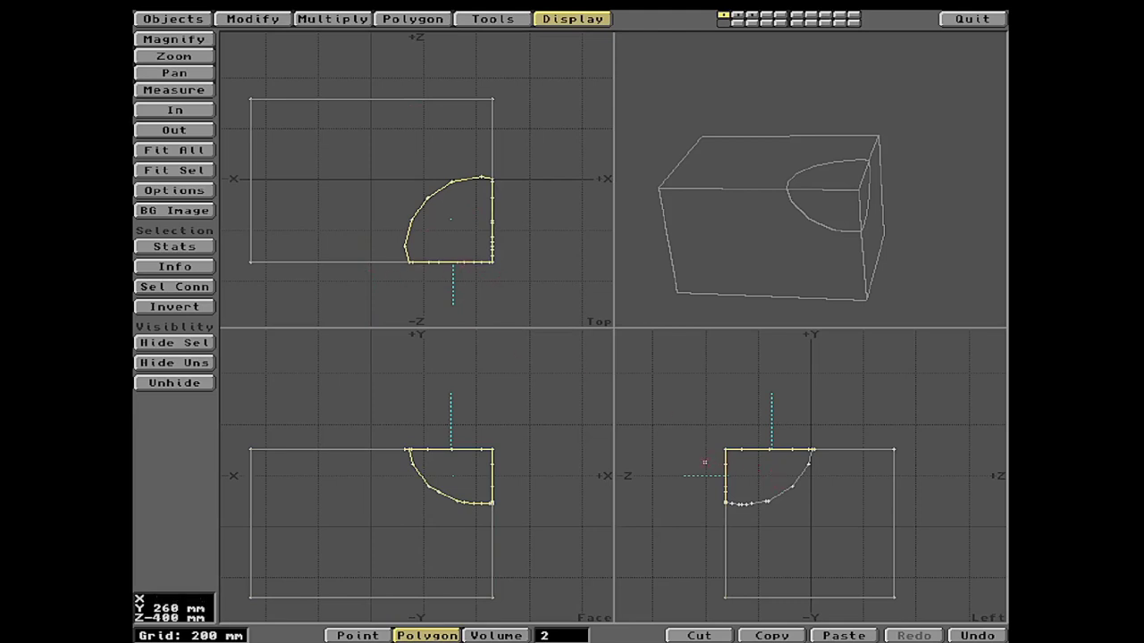
pyautogui.moveTo(704, 462); pyautogui.dragTo(764, 448)
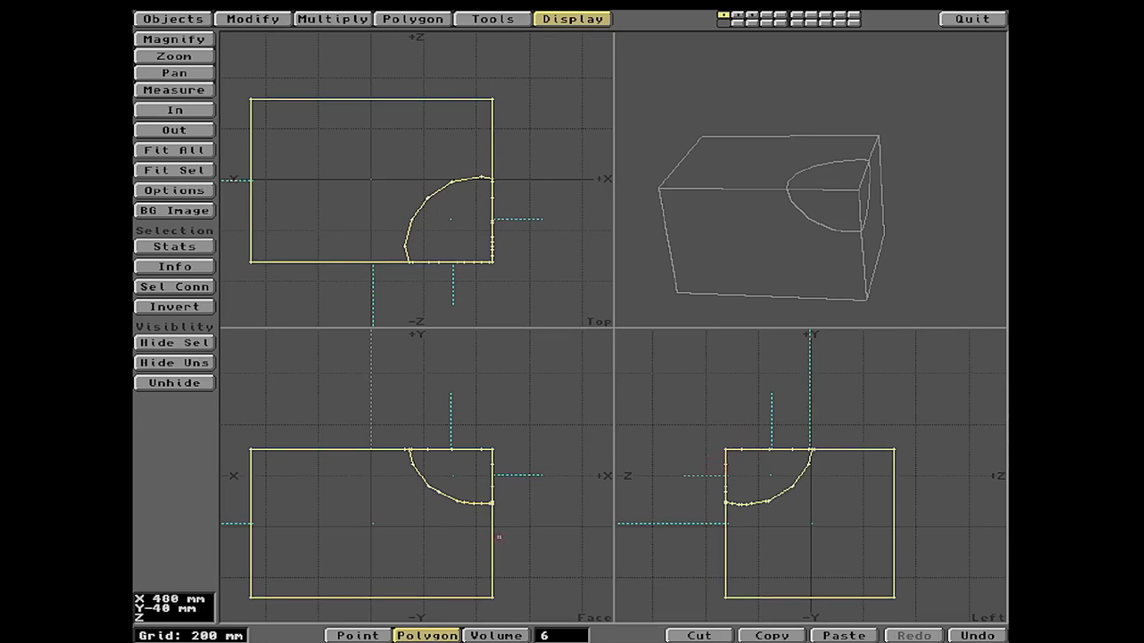
pyautogui.moveTo(503, 556)
pyautogui.mouseDown()
pyautogui.moveTo(349, 546)
pyautogui.moveTo(332, 441)
pyautogui.mouseUp()
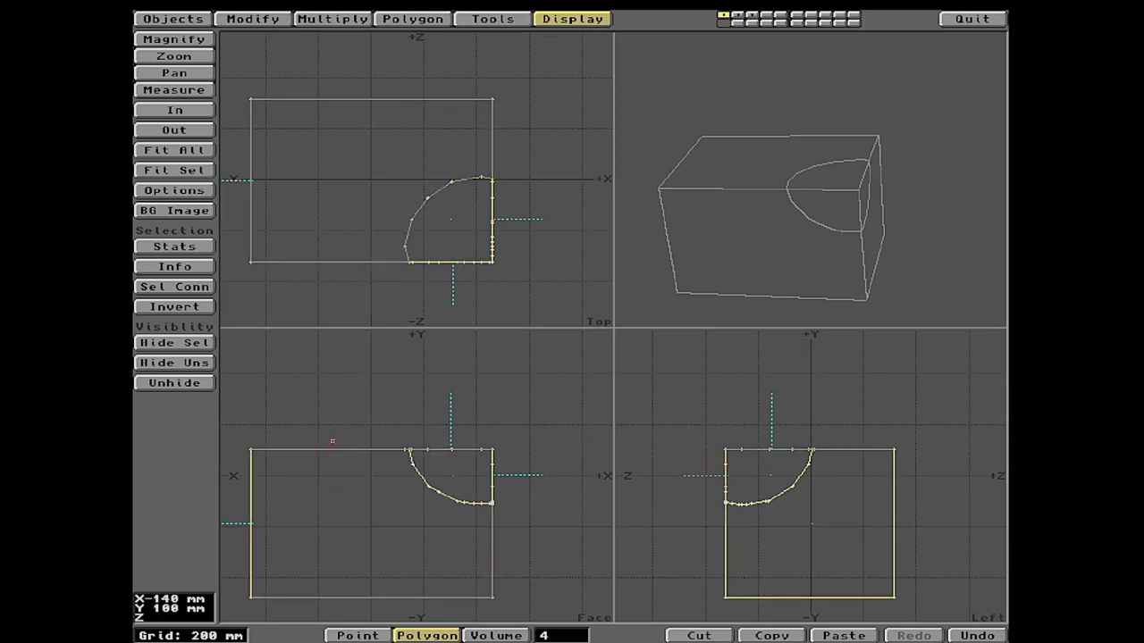
pyautogui.click(232, 509)
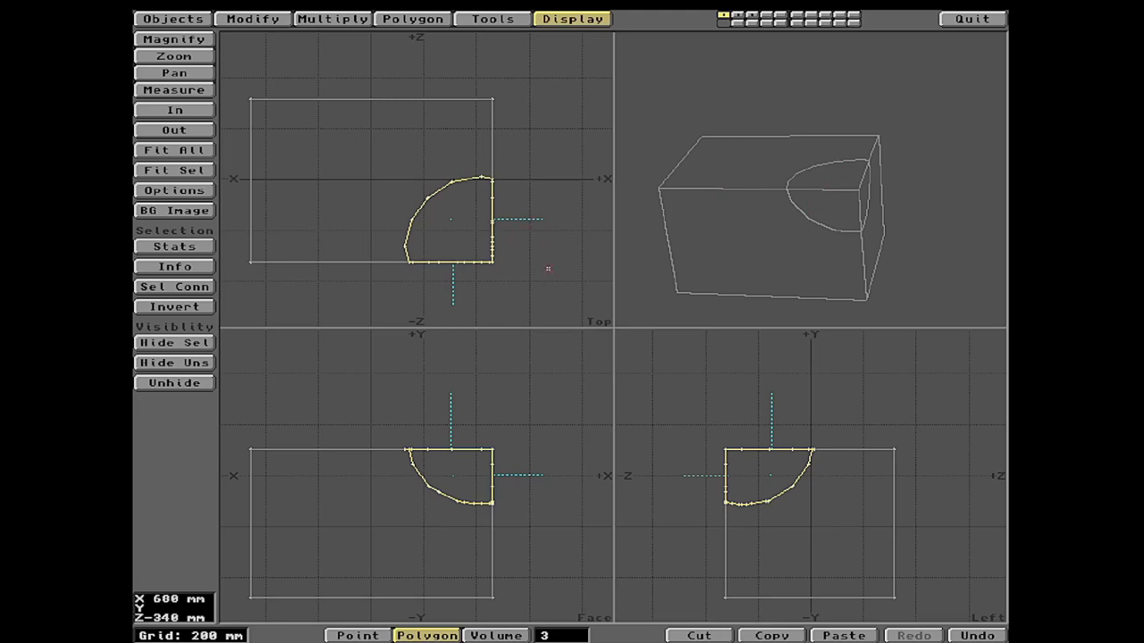
# Unhide the ball's polygons and undo the Boolean Add that combined it with the box
pyautogui.click(174, 507)
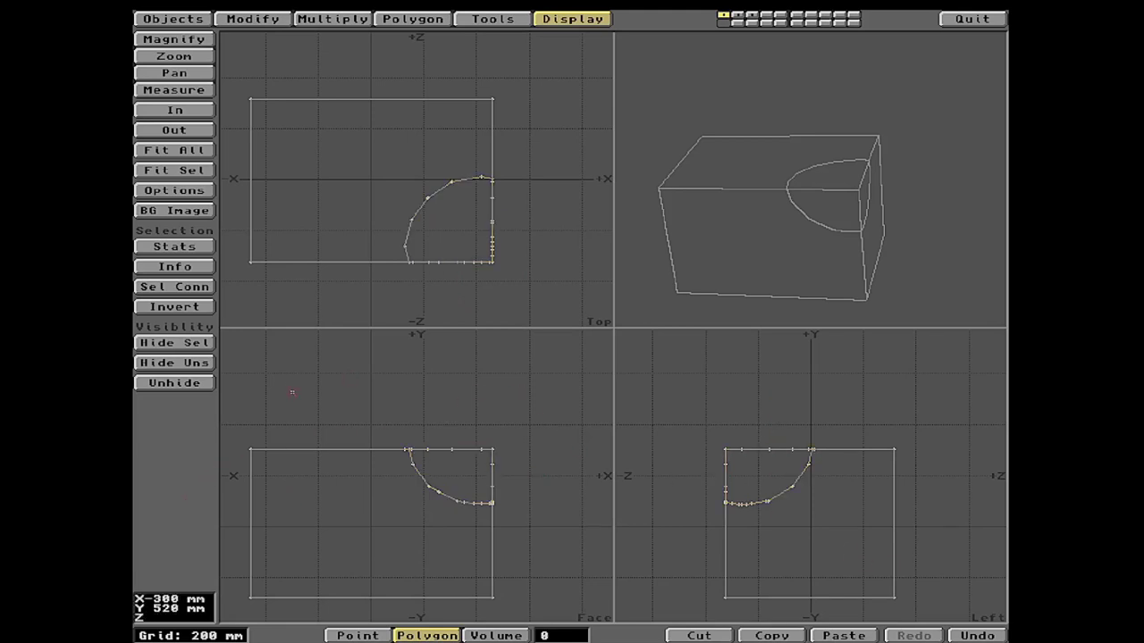
pyautogui.click(184, 385)
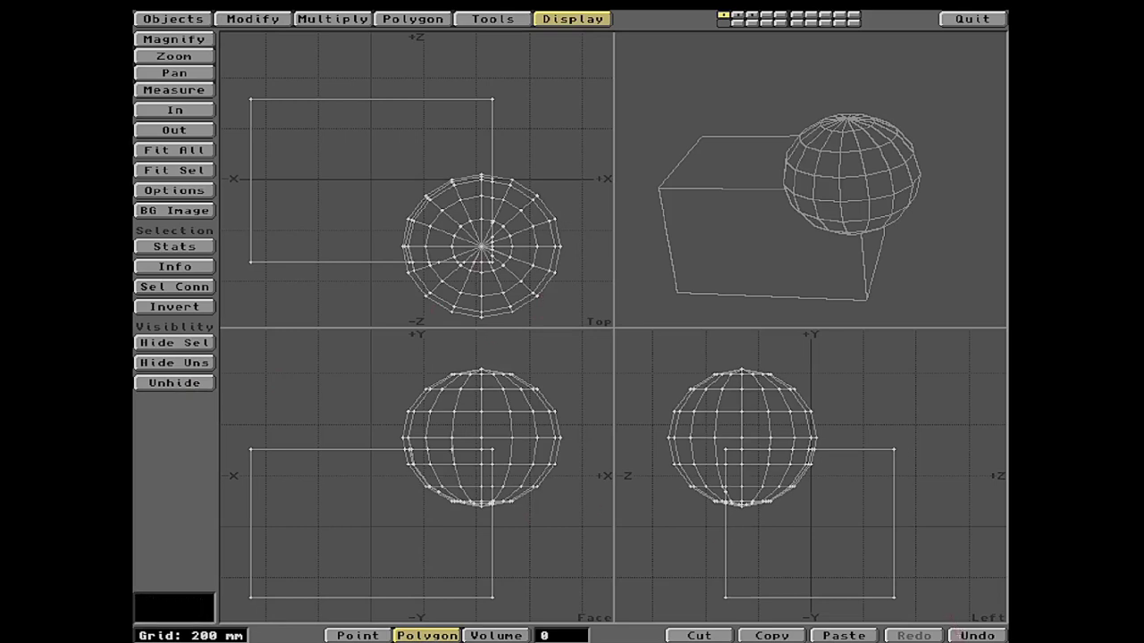
pyautogui.press('u')
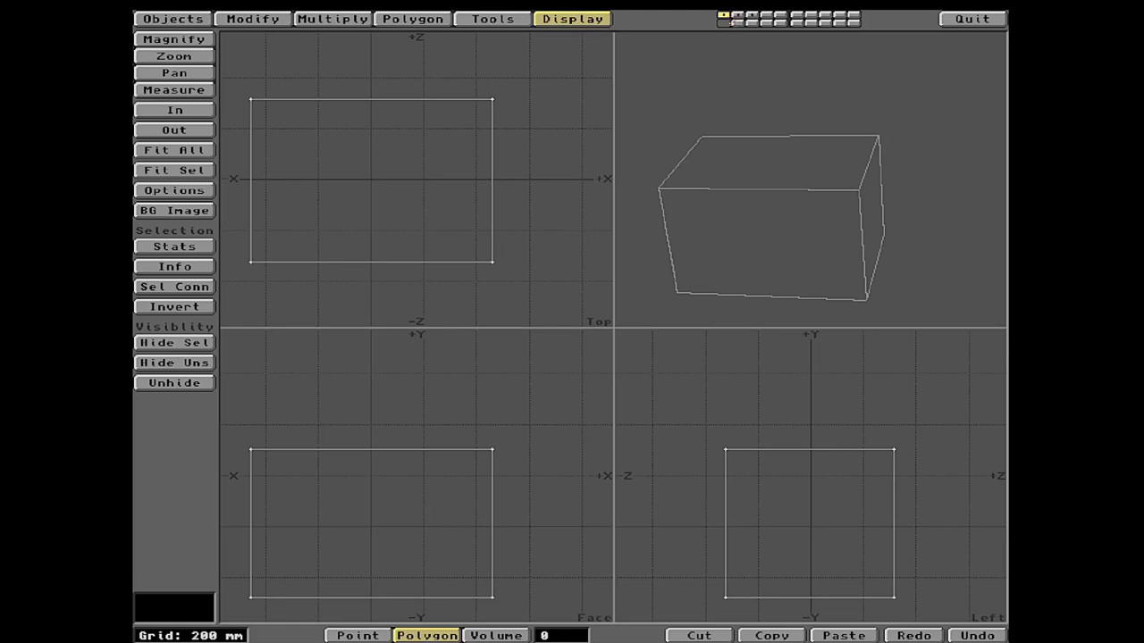
# Set layer 2 as background, combine its ball with the box using Boolean Union, and undo the union
pyautogui.click(737, 24)
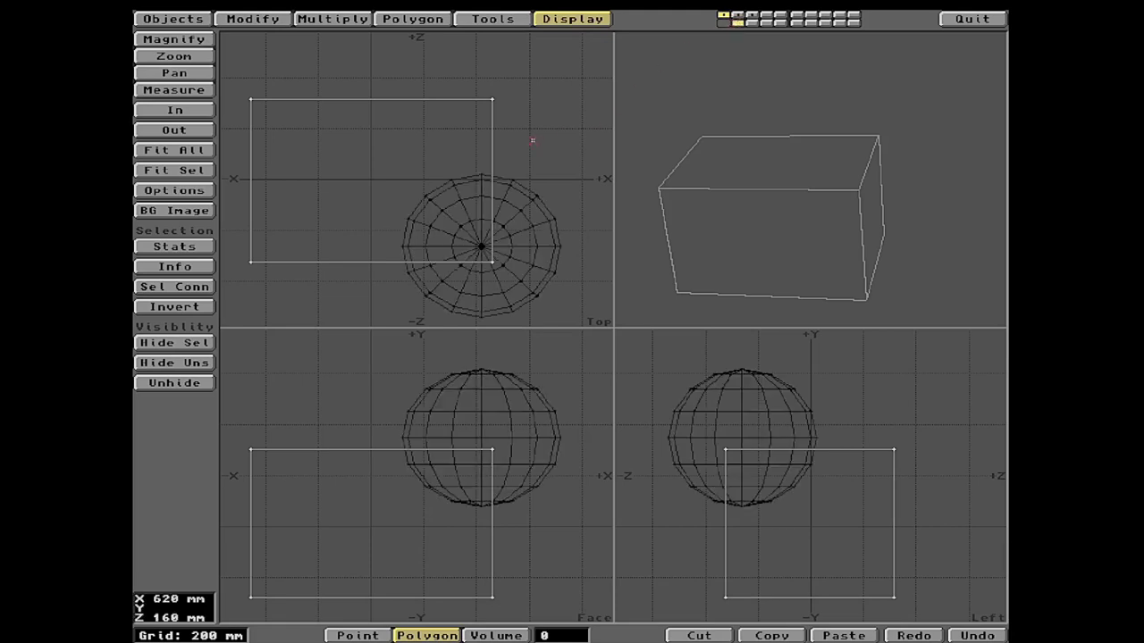
pyautogui.hotkey('shift', 'b')
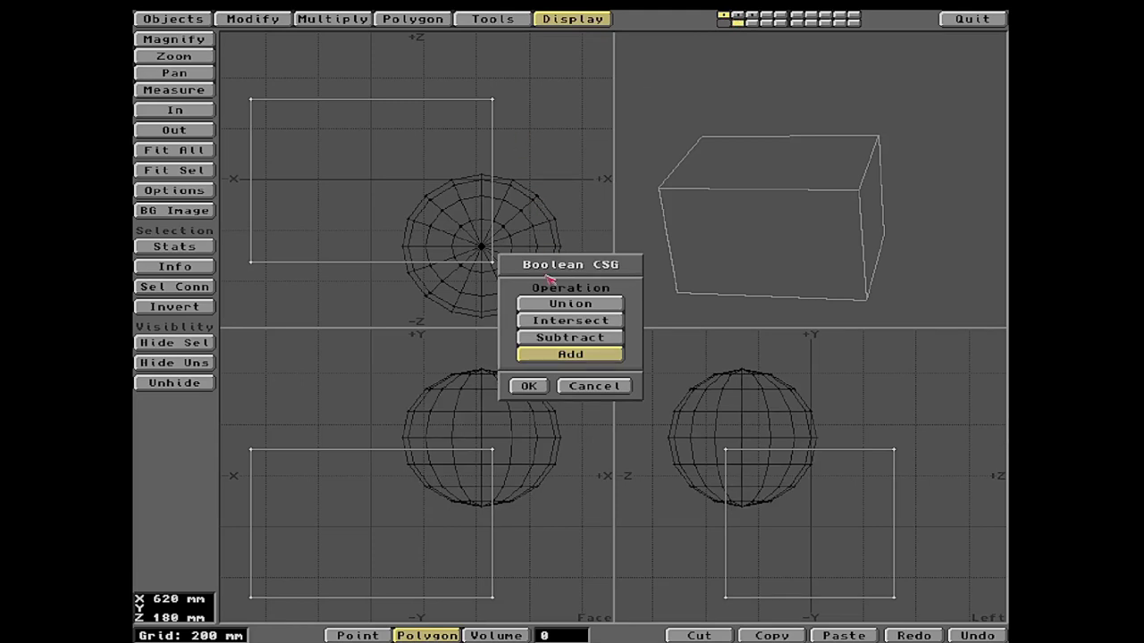
pyautogui.click(581, 306)
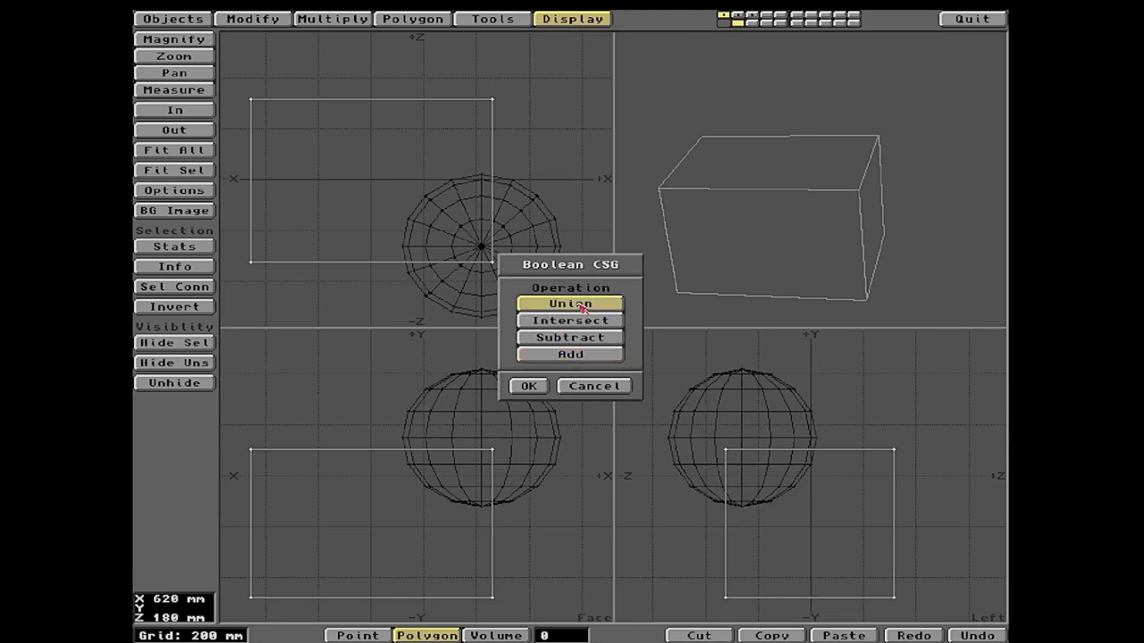
pyautogui.click(528, 387)
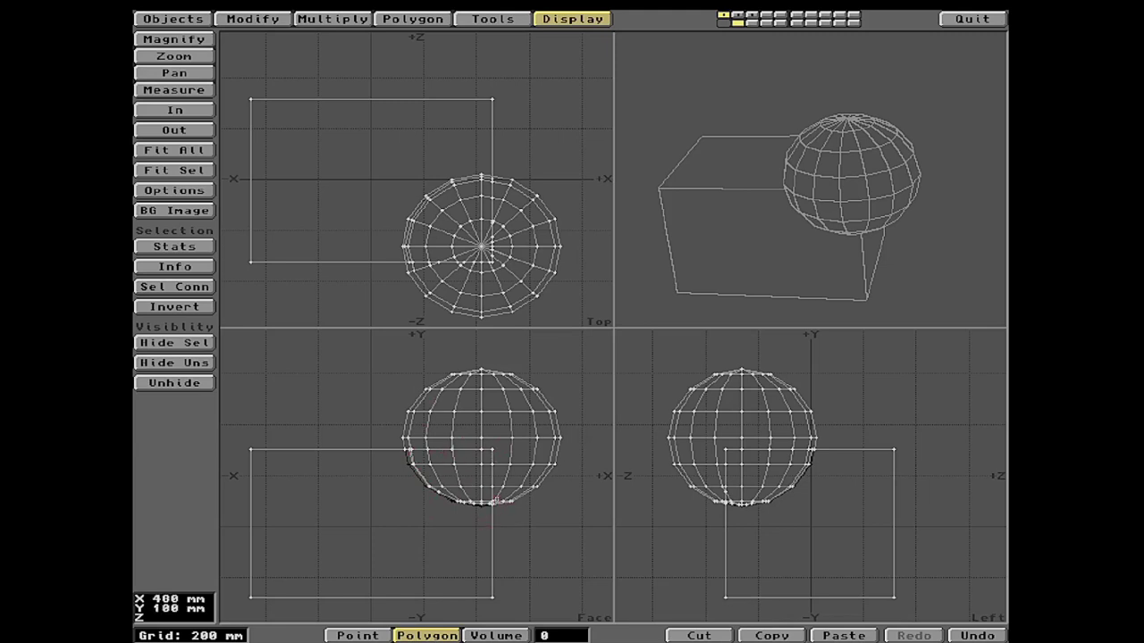
pyautogui.press("'")
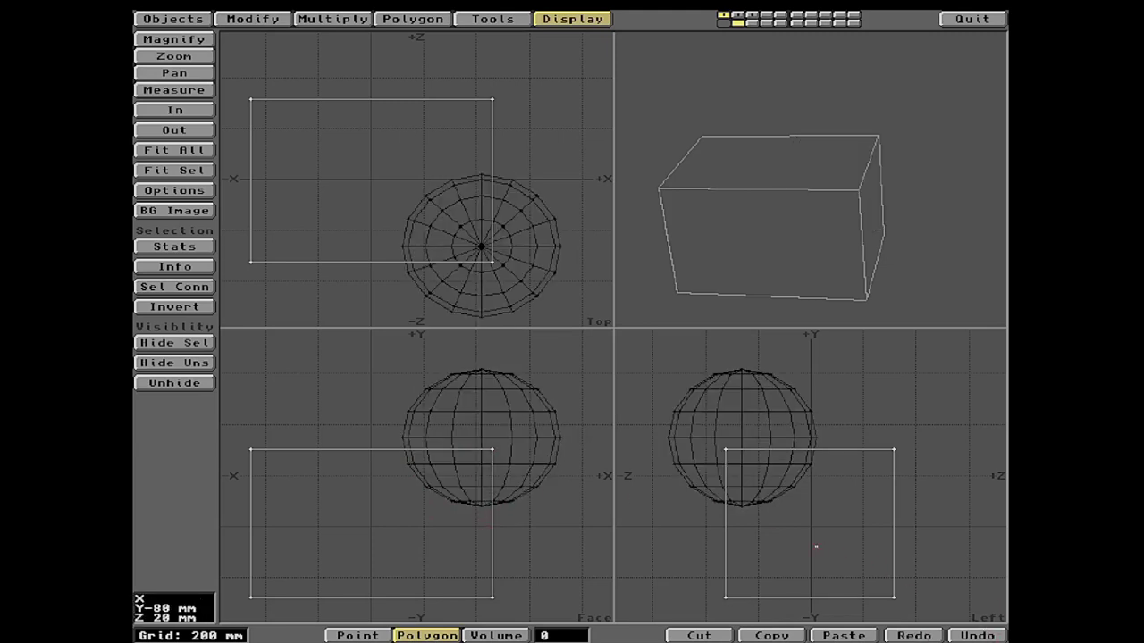
# Intersect the box with the ball in background layer 2 using Boolean CSG, inspect the remaining piece, and undo the intersection
pyautogui.hotkey('shift', 'b')
pyautogui.click(549, 324)
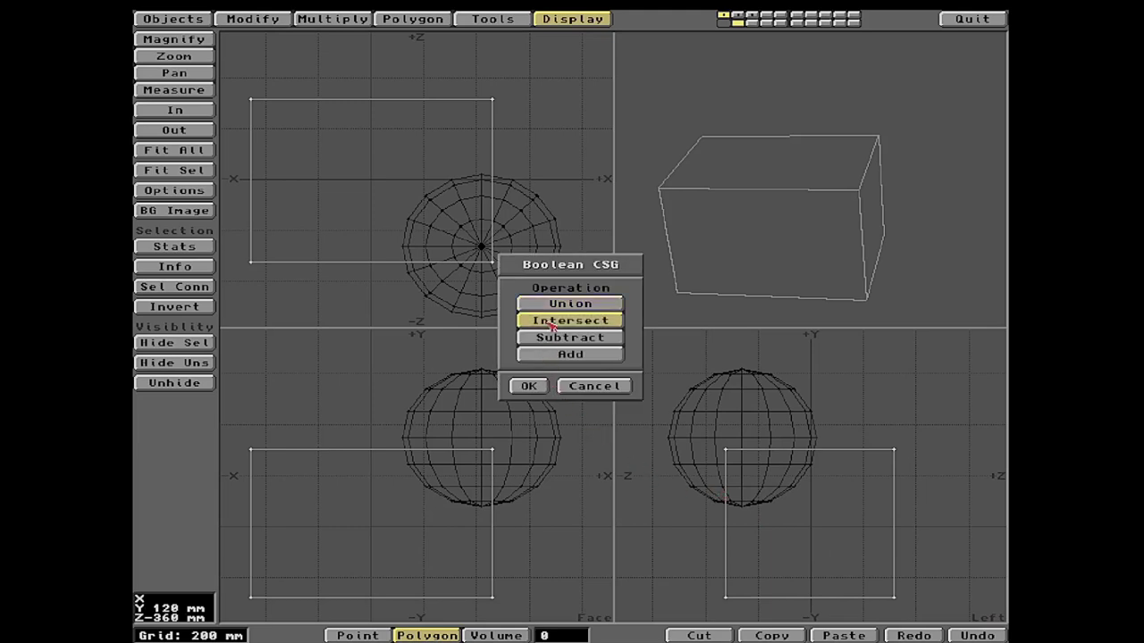
pyautogui.click(537, 386)
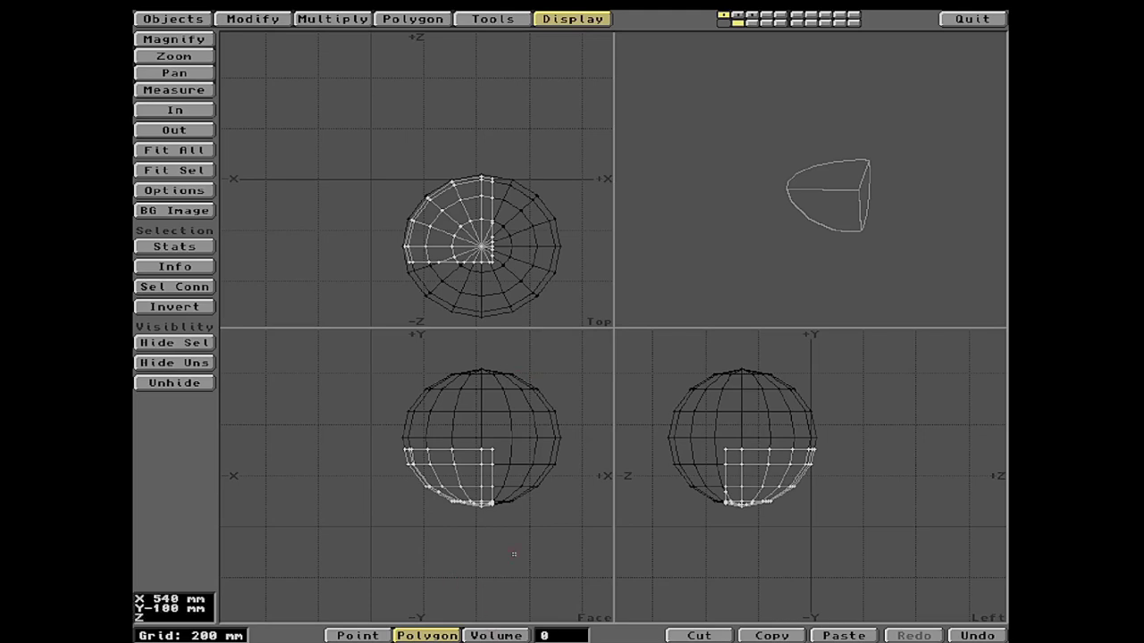
pyautogui.moveTo(817, 198)
pyautogui.mouseDown()
pyautogui.moveTo(857, 143)
pyautogui.moveTo(822, 48)
pyautogui.mouseUp()
pyautogui.click(736, 22)
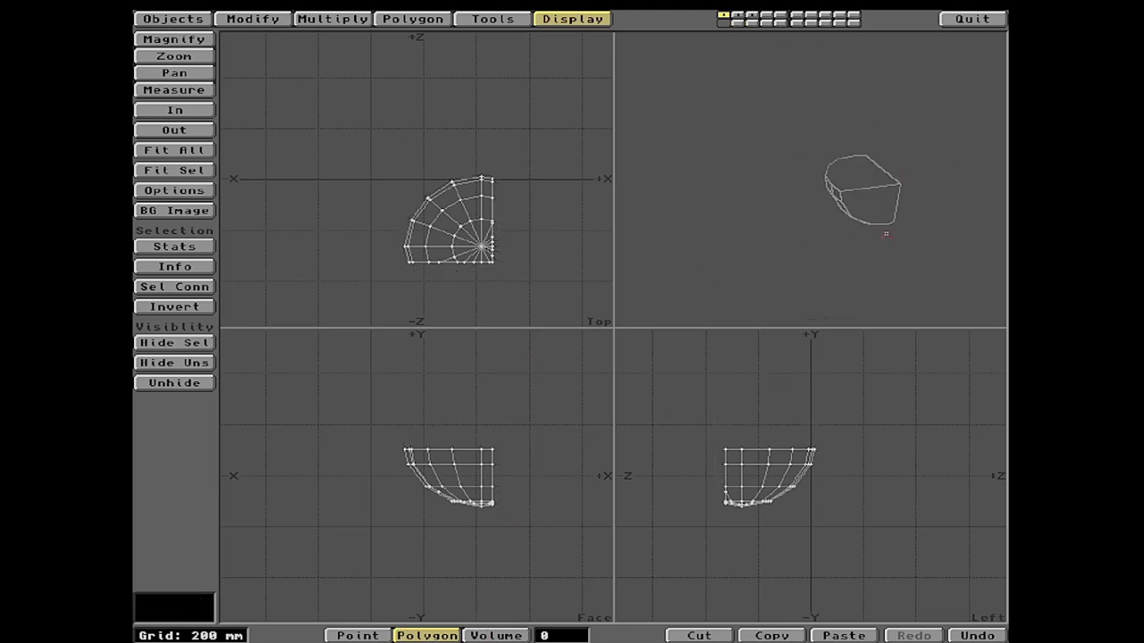
pyautogui.moveTo(886, 234)
pyautogui.mouseDown()
pyautogui.moveTo(766, 191)
pyautogui.moveTo(705, 223)
pyautogui.moveTo(800, 192)
pyautogui.moveTo(705, 180)
pyautogui.moveTo(899, 200)
pyautogui.mouseUp()
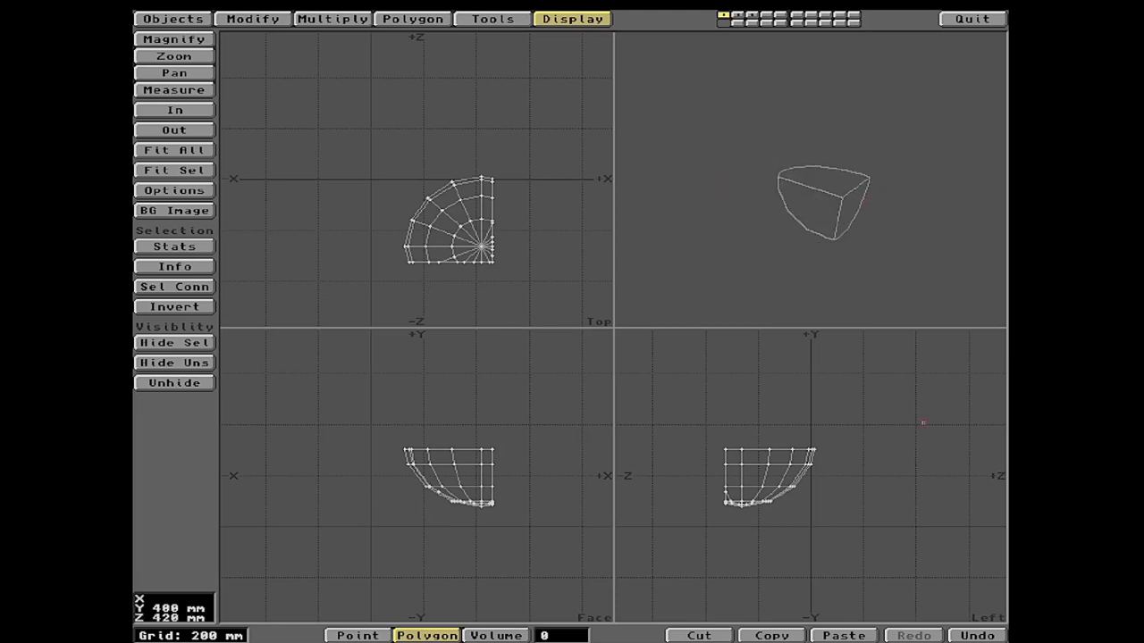
pyautogui.press('u')
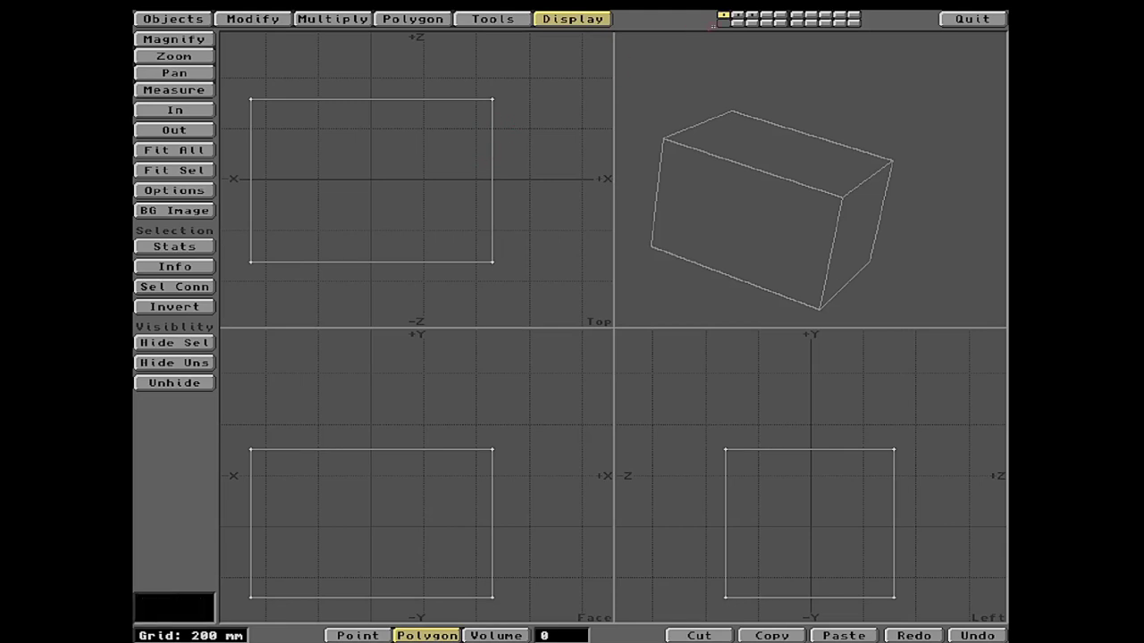
# Show the cone from layer 3 behind the box, and swap them so the cone is foreground and layer 1 background
pyautogui.click(738, 23)
pyautogui.click(753, 22)
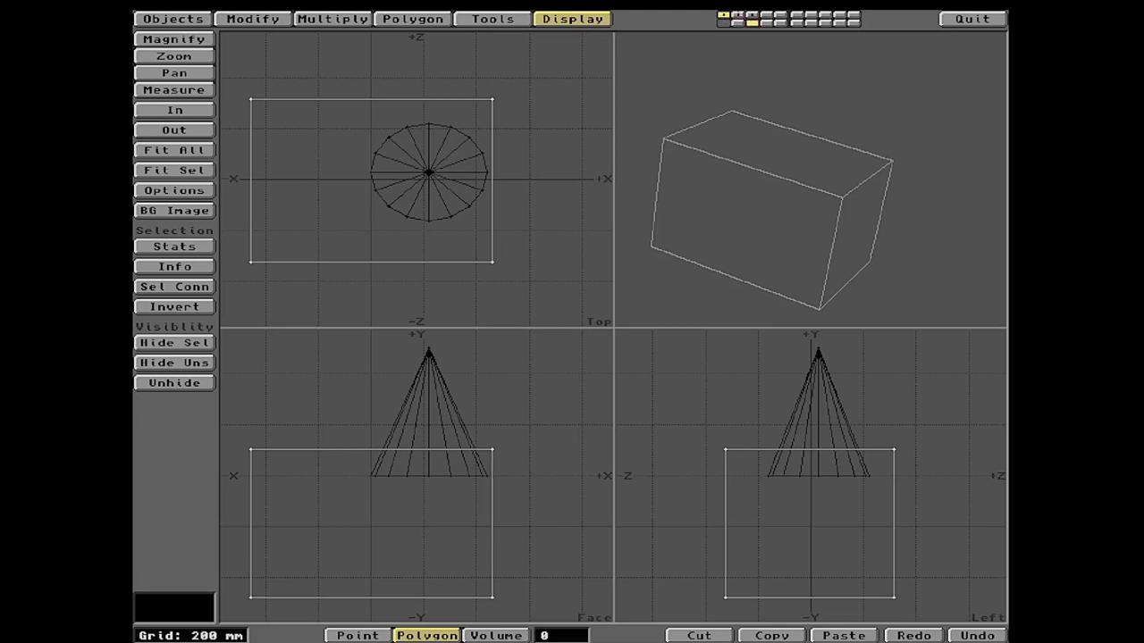
pyautogui.click(739, 15)
pyautogui.press('1')
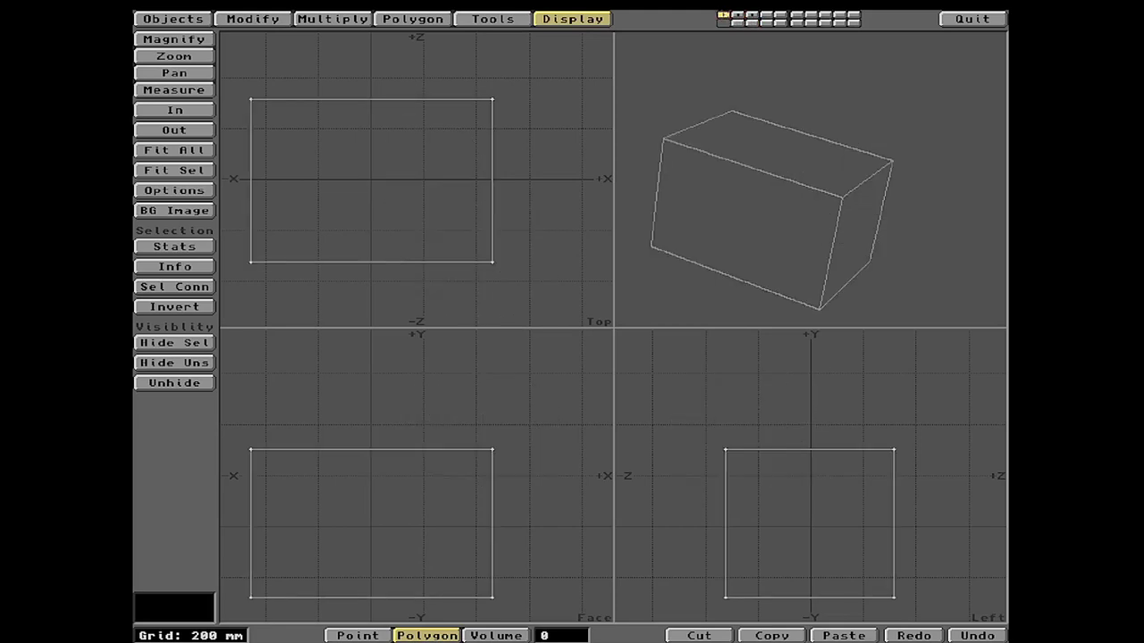
pyautogui.press('3')
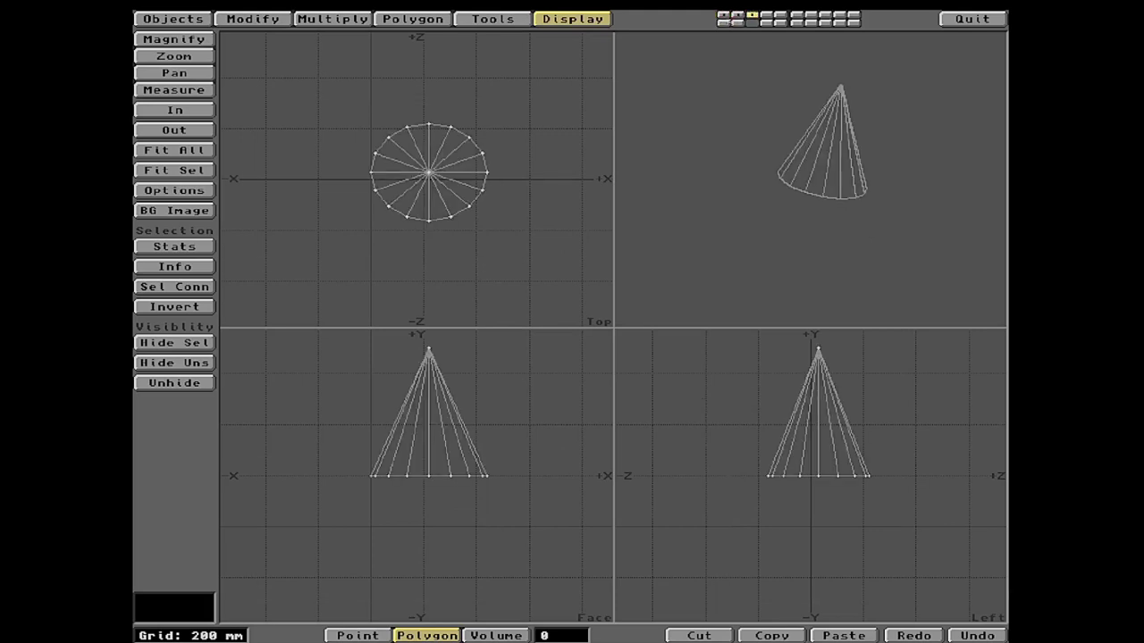
pyautogui.hotkey('alt', '1')
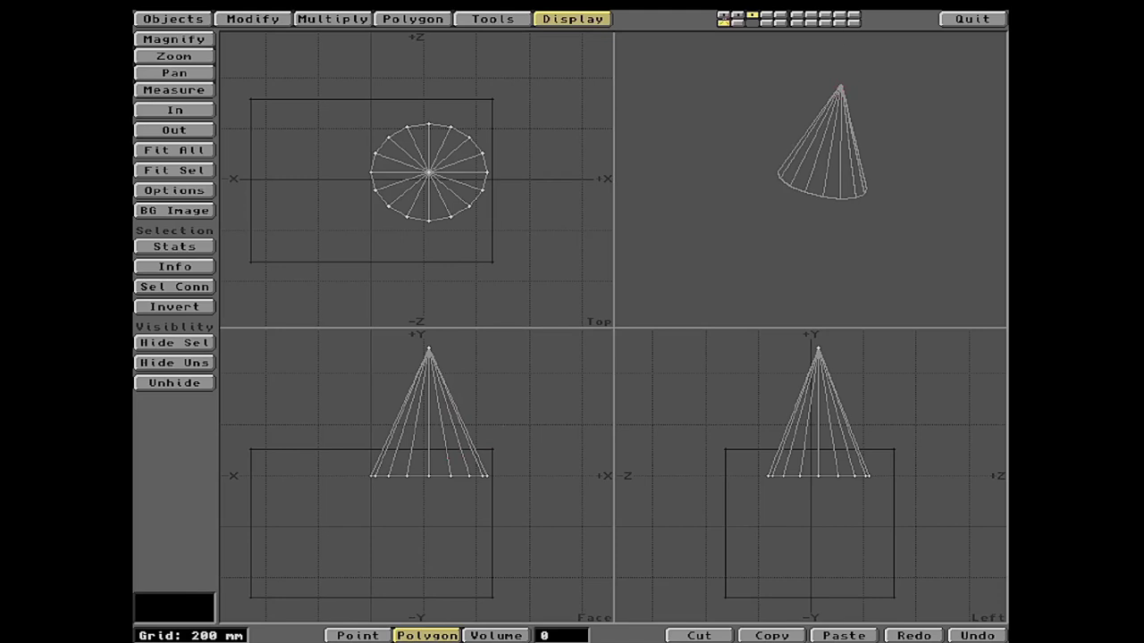
# Return to the box in layer 1 and inspect it at several zoom levels, including fitted to the views
pyautogui.press('1')
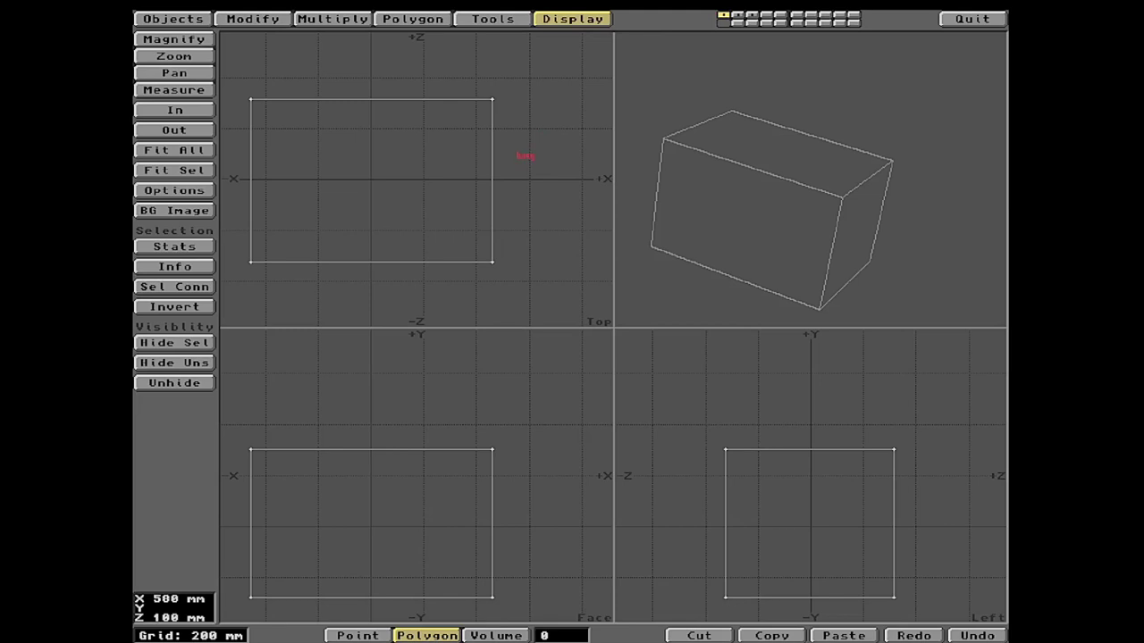
pyautogui.hotkey('shift', 'u')
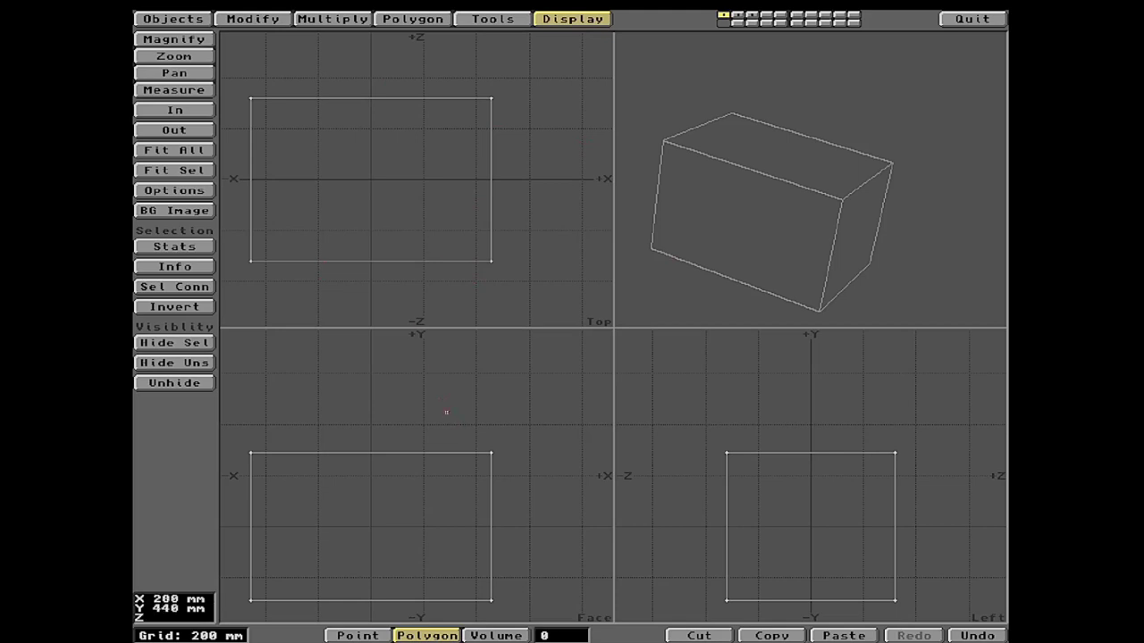
pyautogui.press('a')
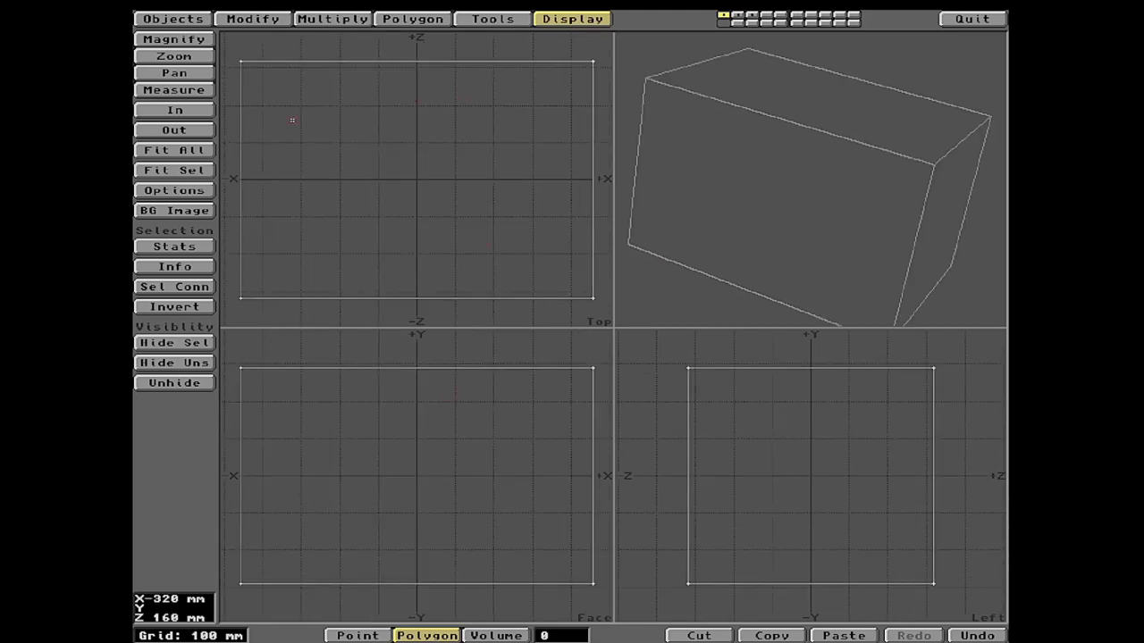
pyautogui.click(191, 56)
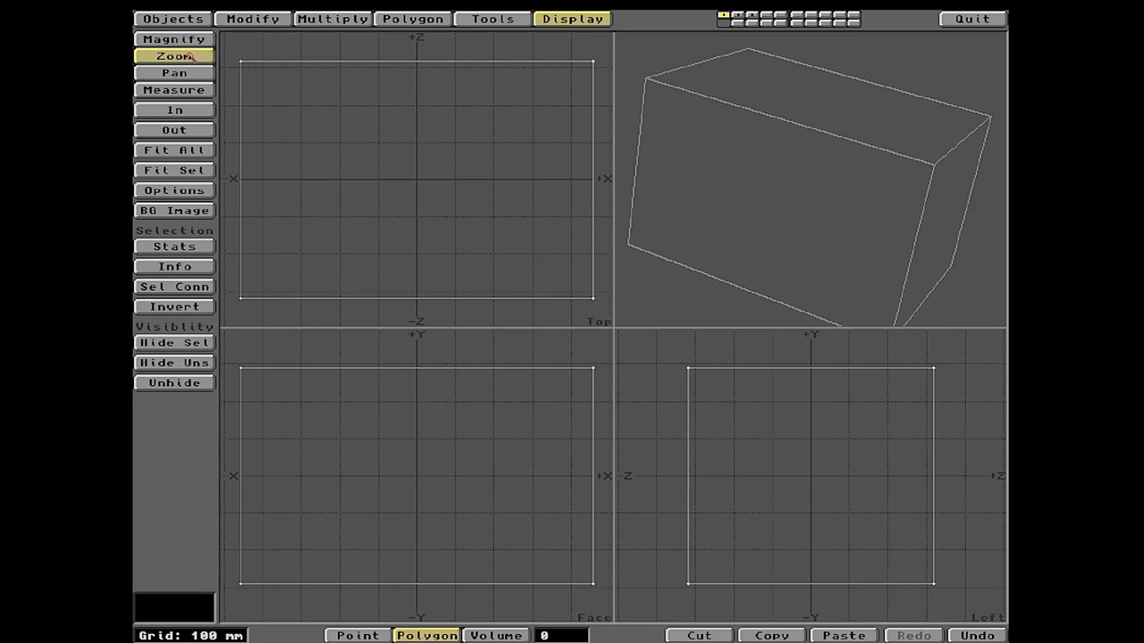
pyautogui.click(189, 131)
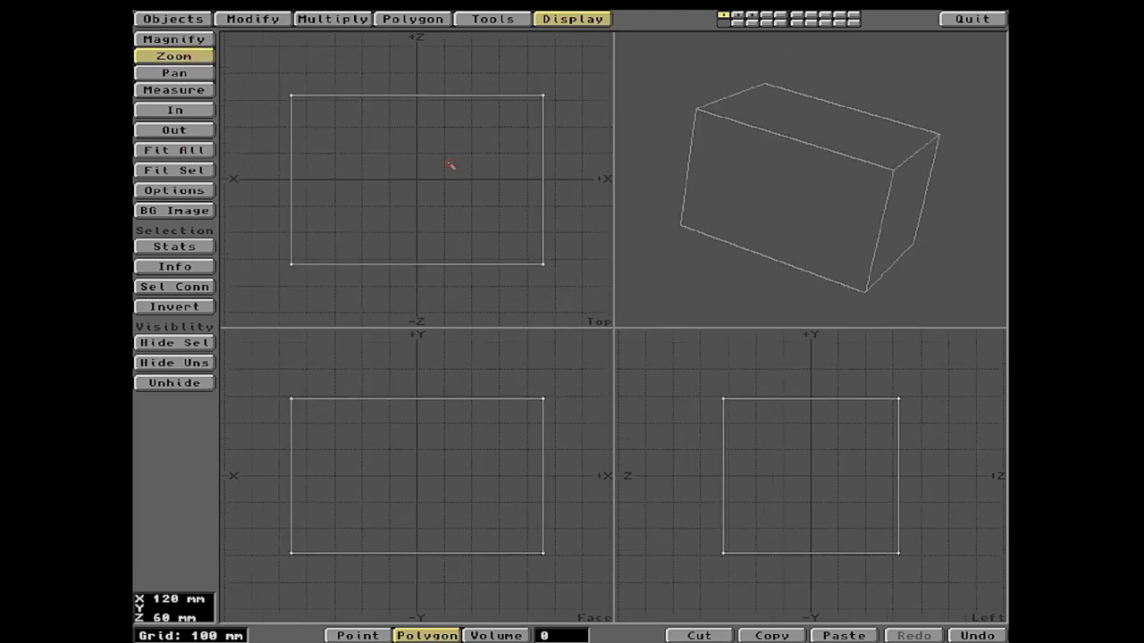
pyautogui.click(167, 131)
pyautogui.click(166, 131)
pyautogui.click(166, 130)
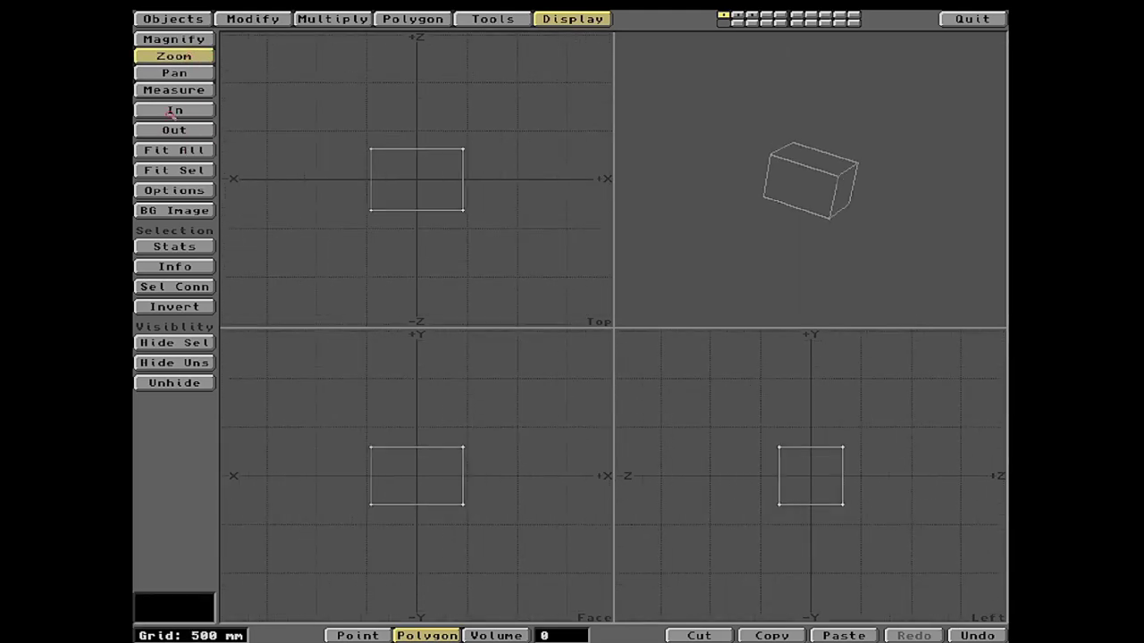
pyautogui.click(173, 111)
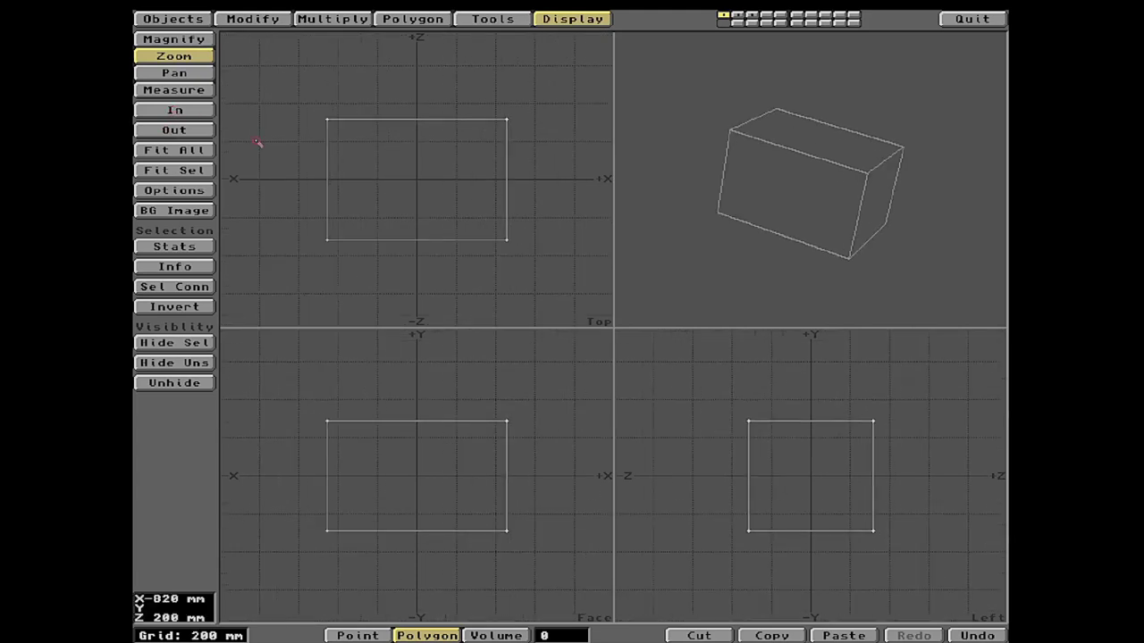
pyautogui.press('.')
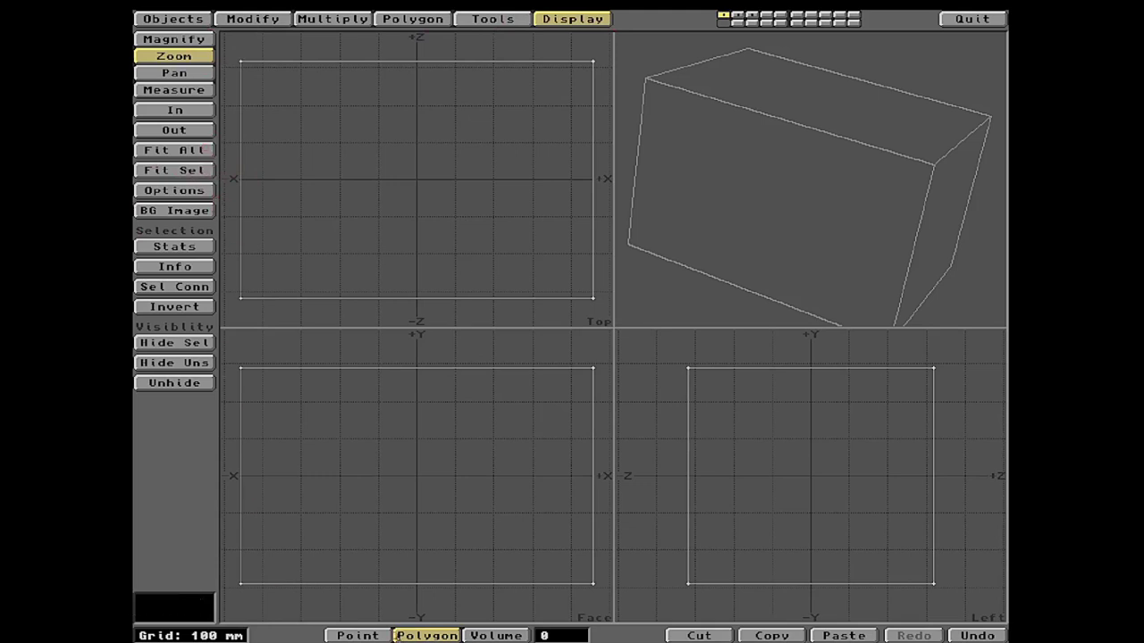
# Select the box's -X side polygon, compare fitting the views to the selection with fitting the whole object, and clear the selection
pyautogui.click(432, 629)
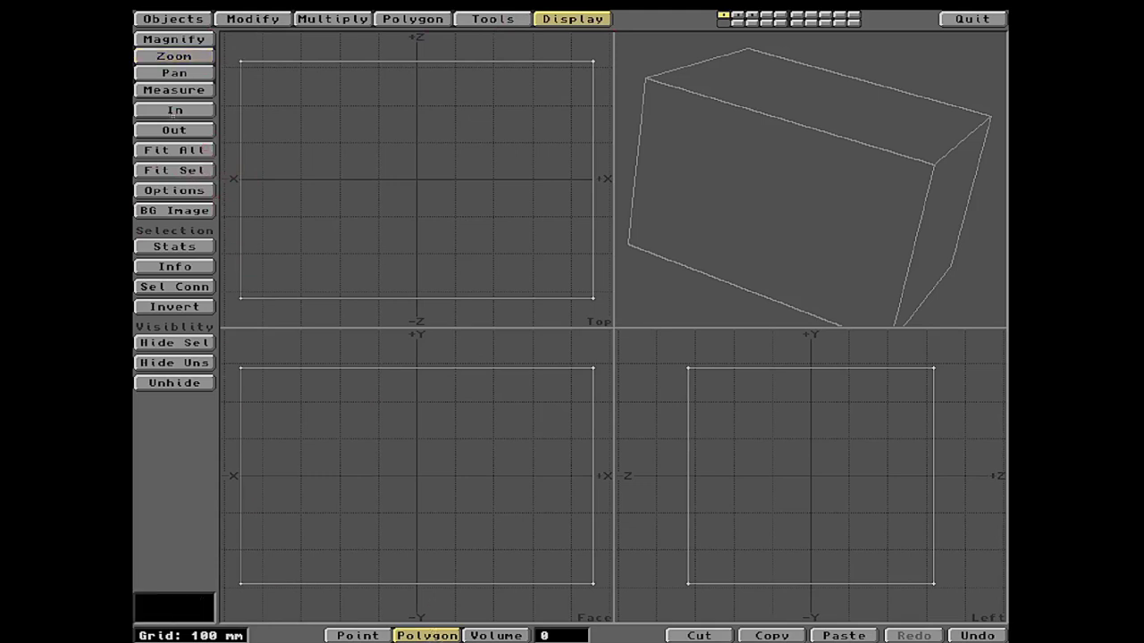
pyautogui.click(174, 129)
pyautogui.click(175, 128)
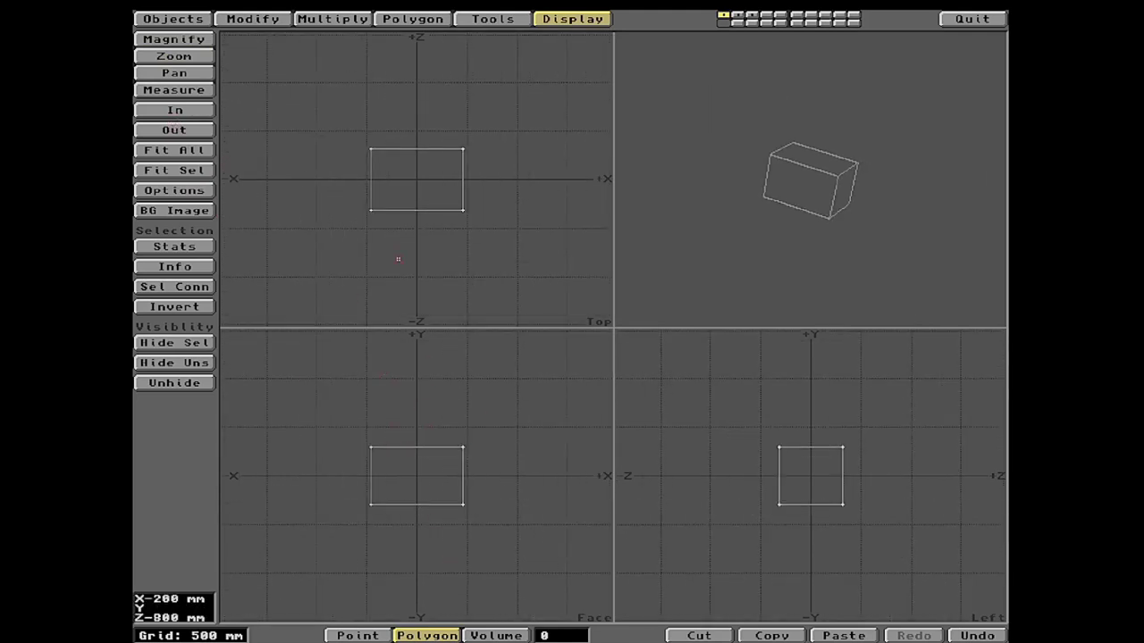
pyautogui.moveTo(357, 115)
pyautogui.mouseDown()
pyautogui.moveTo(306, 236)
pyautogui.moveTo(351, 256)
pyautogui.moveTo(394, 236)
pyautogui.moveTo(406, 168)
pyautogui.moveTo(385, 116)
pyautogui.mouseUp()
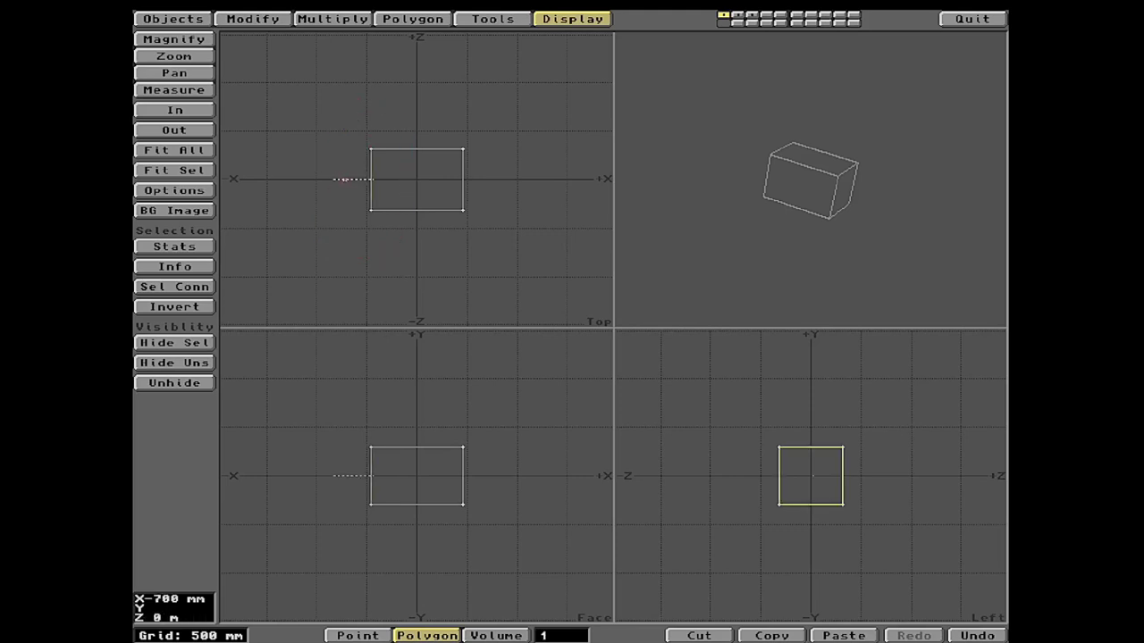
pyautogui.click(192, 170)
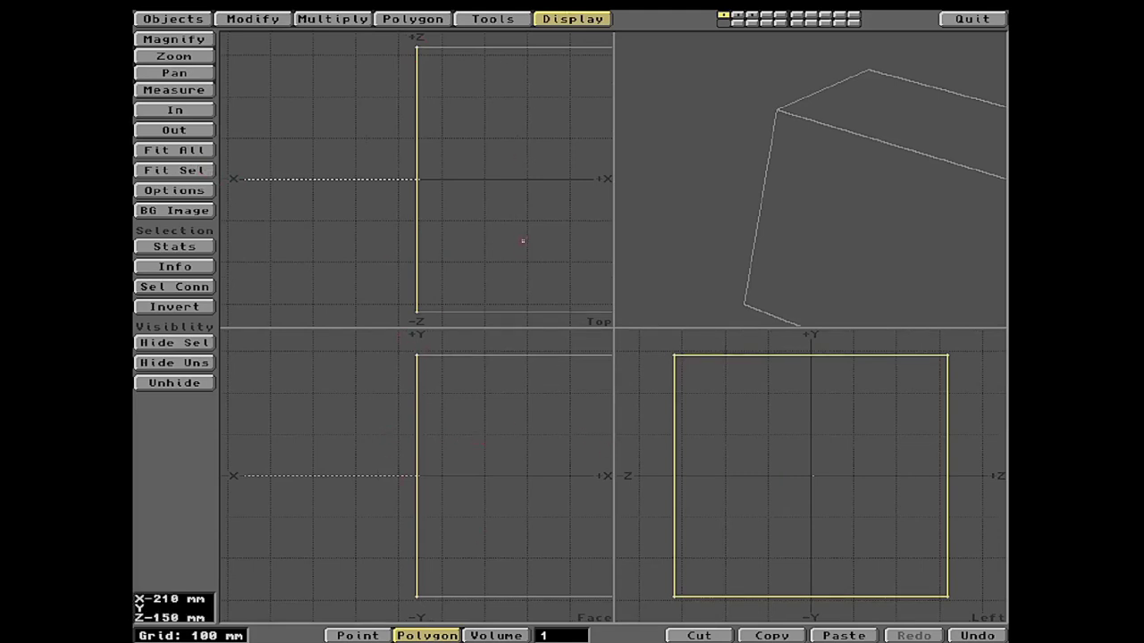
pyautogui.click(192, 150)
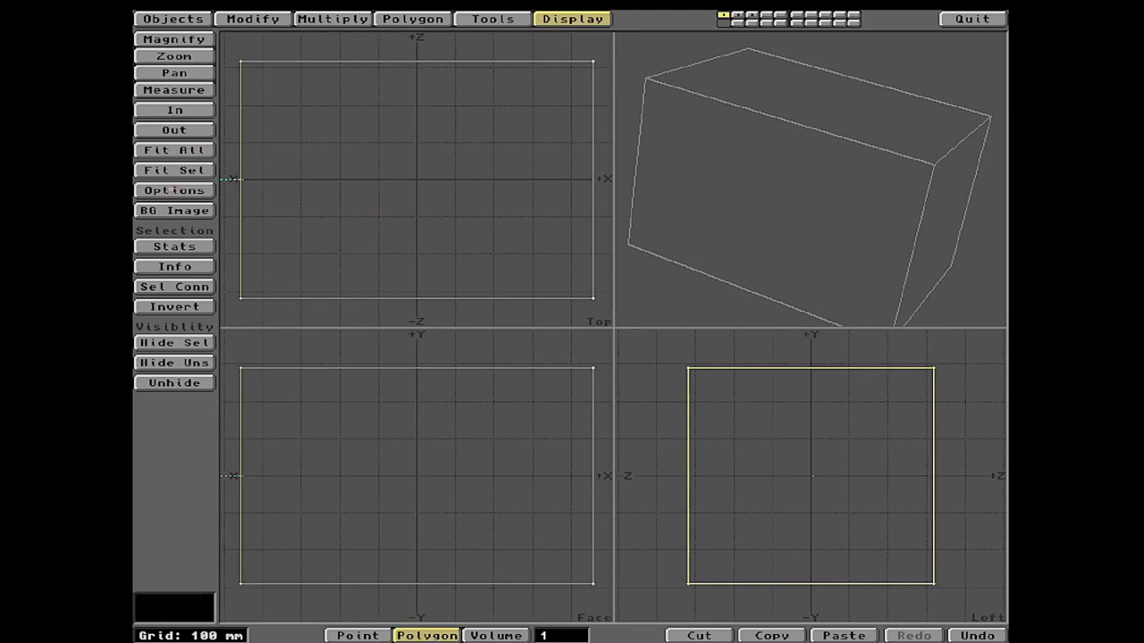
pyautogui.press('g')
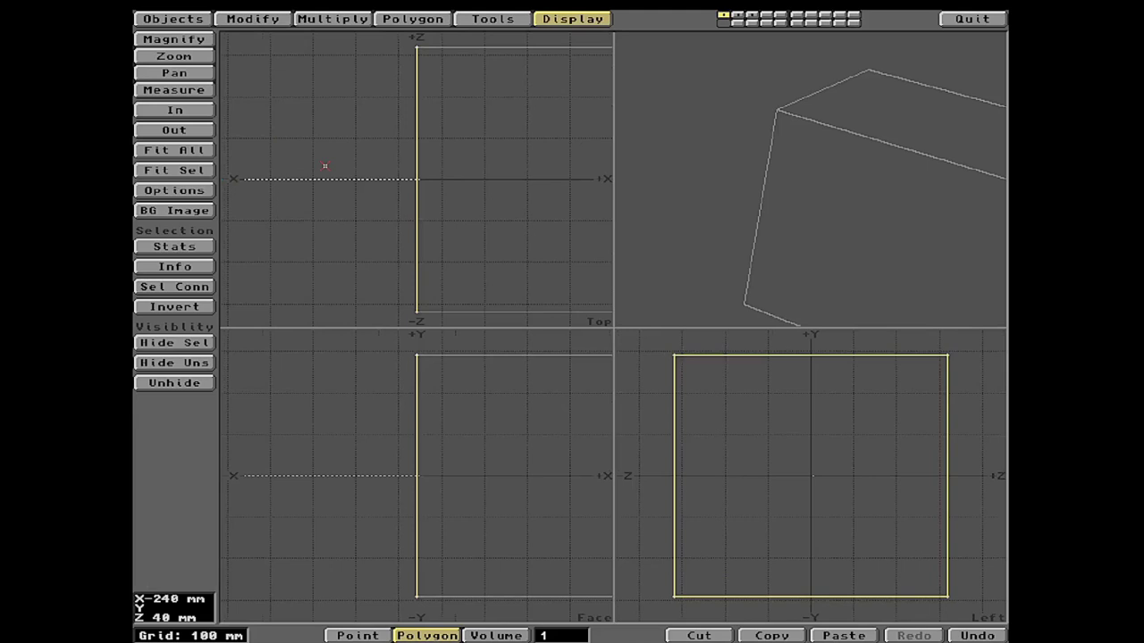
pyautogui.press('a')
pyautogui.press('g')
pyautogui.press('a')
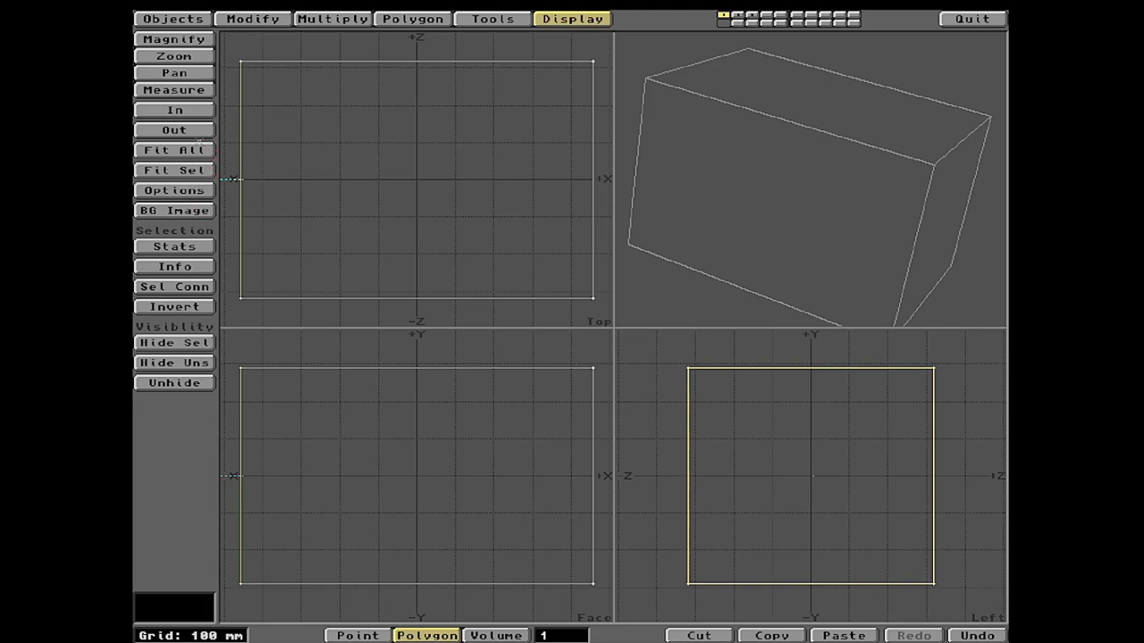
pyautogui.click(168, 439)
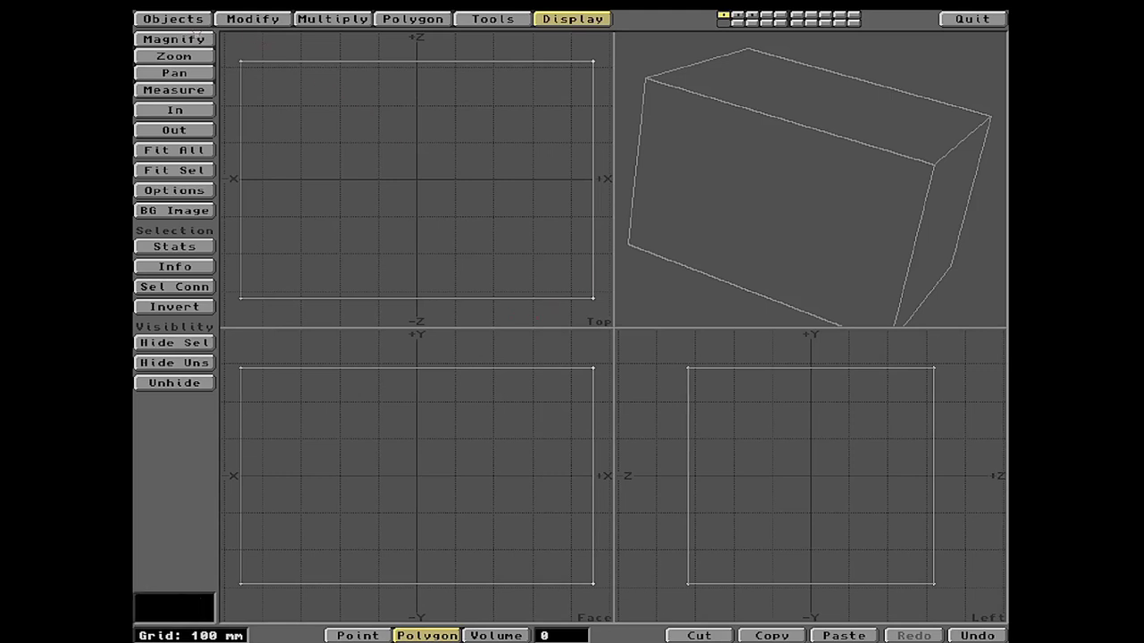
# Select the polygons that meet at the box's top edge in the Face view, and clear the selection
pyautogui.click(191, 14)
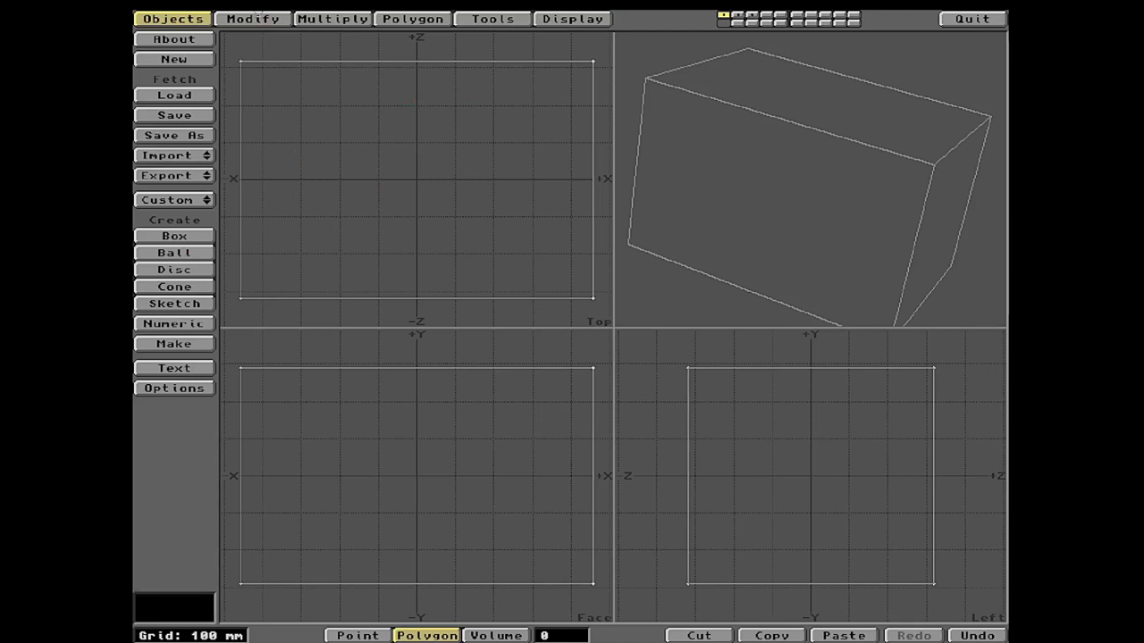
pyautogui.click(255, 18)
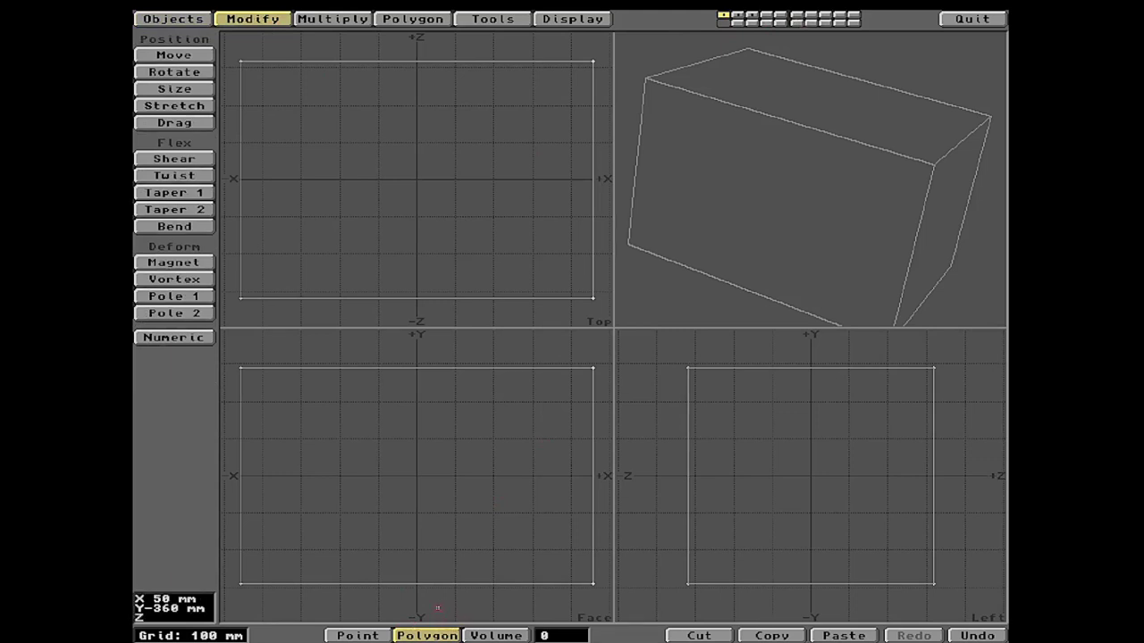
pyautogui.click(536, 364)
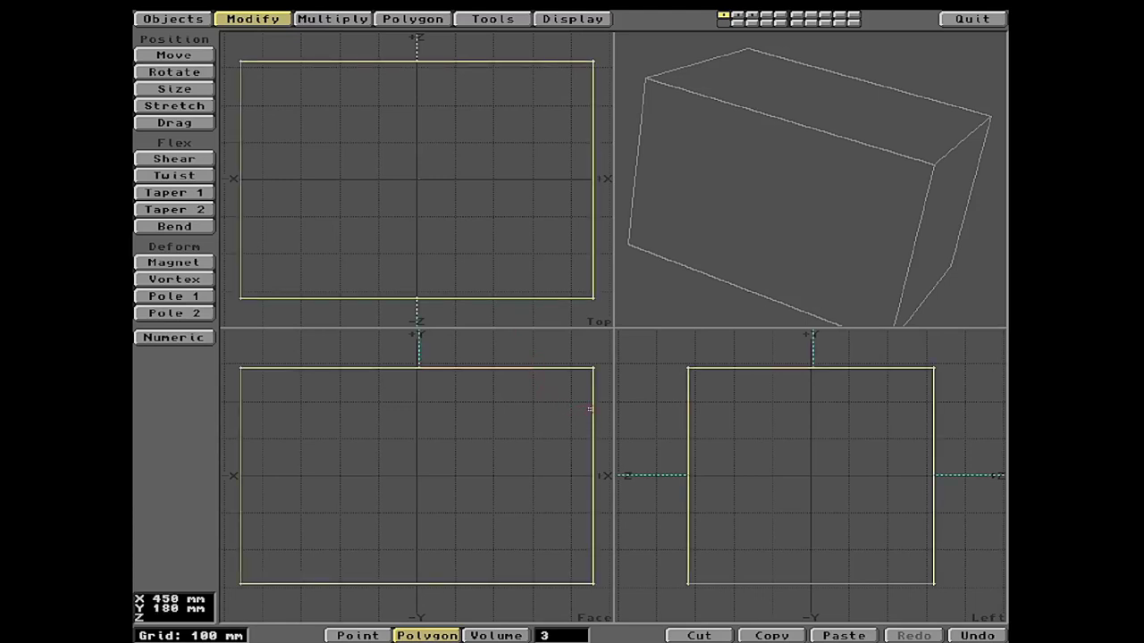
pyautogui.click(177, 465)
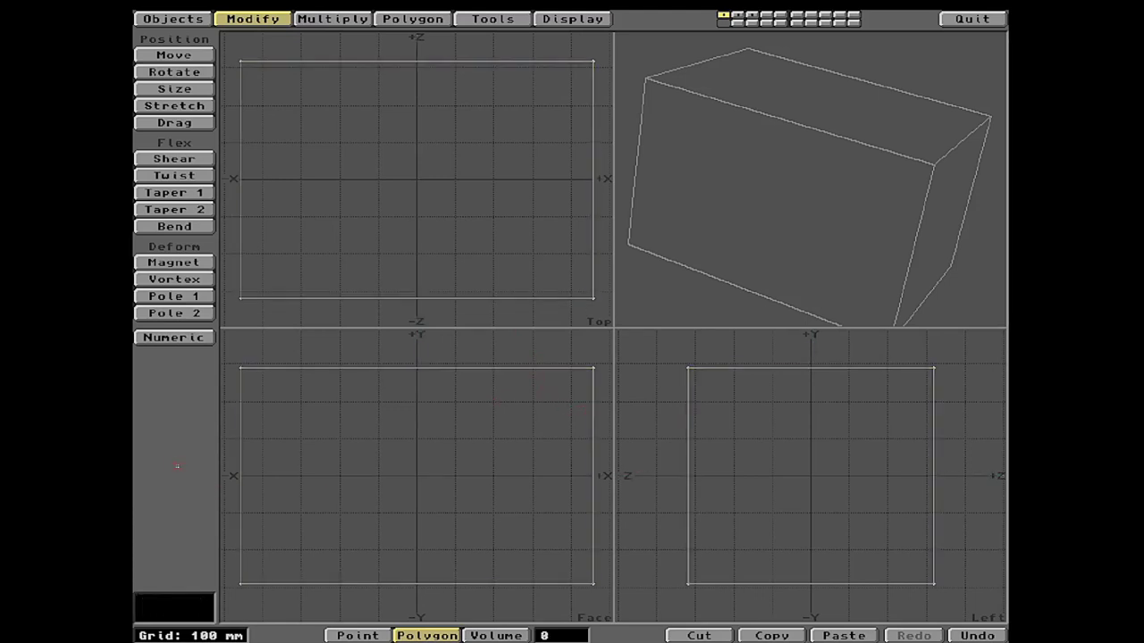
# Isolate the box's top polygon by dropping the front and back polygons, clear it, and reselect it with a lasso in the Face view
pyautogui.click(484, 370)
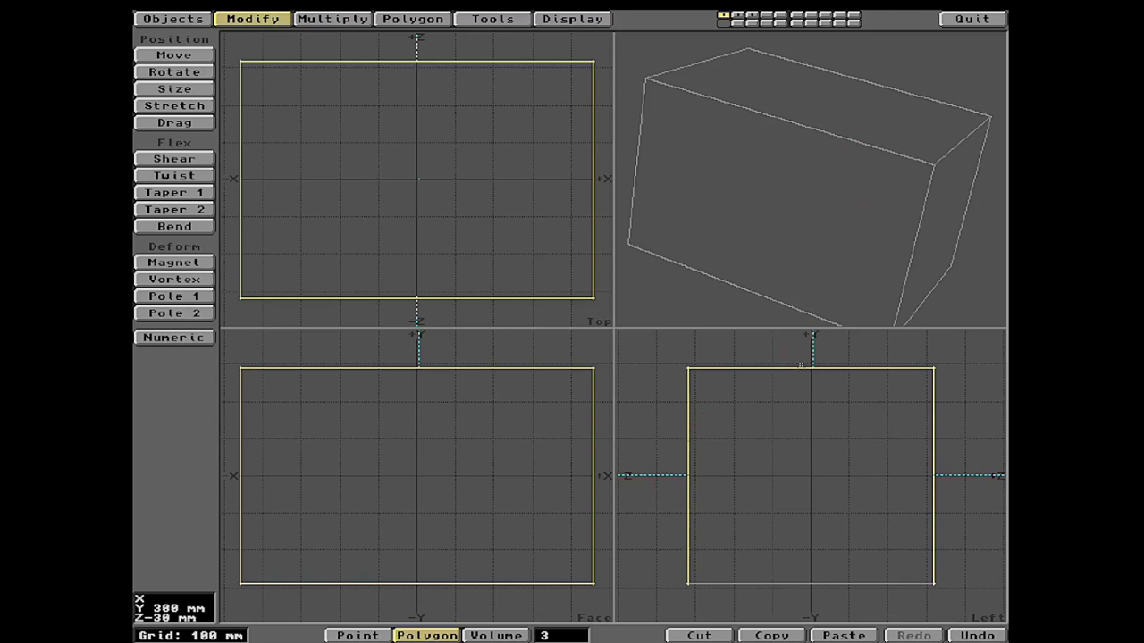
pyautogui.click(688, 437)
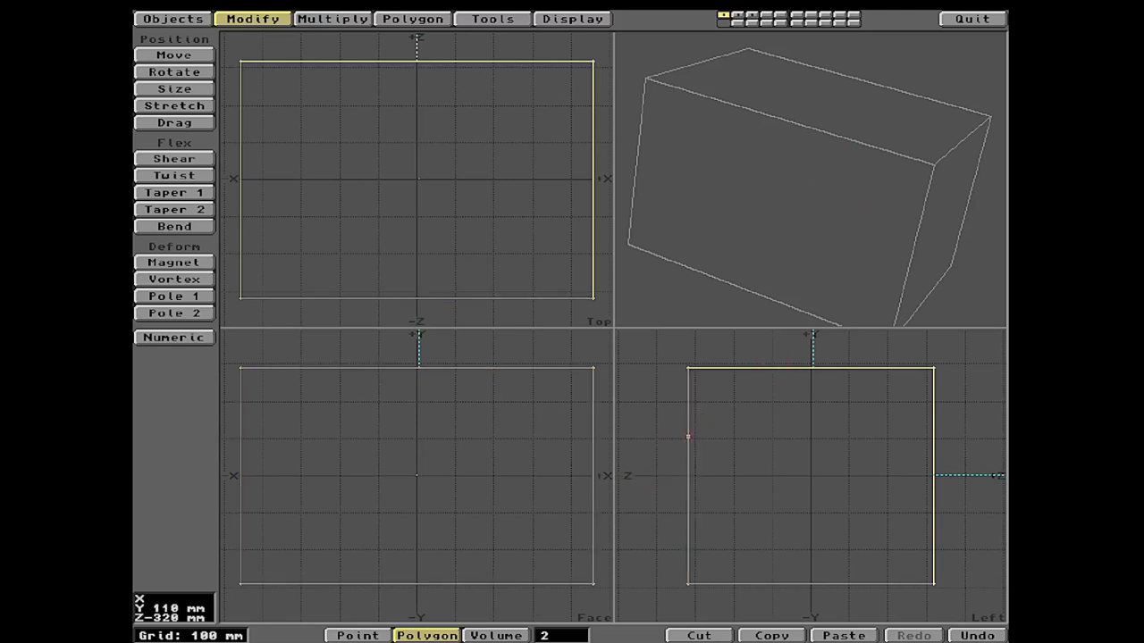
pyautogui.click(934, 434)
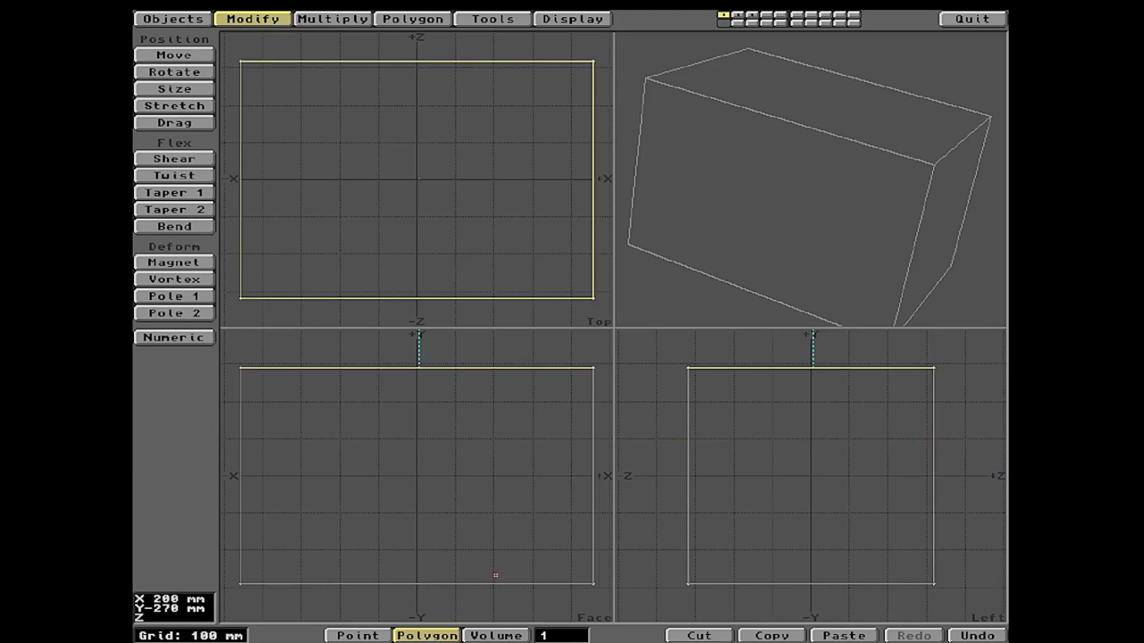
pyautogui.click(177, 480)
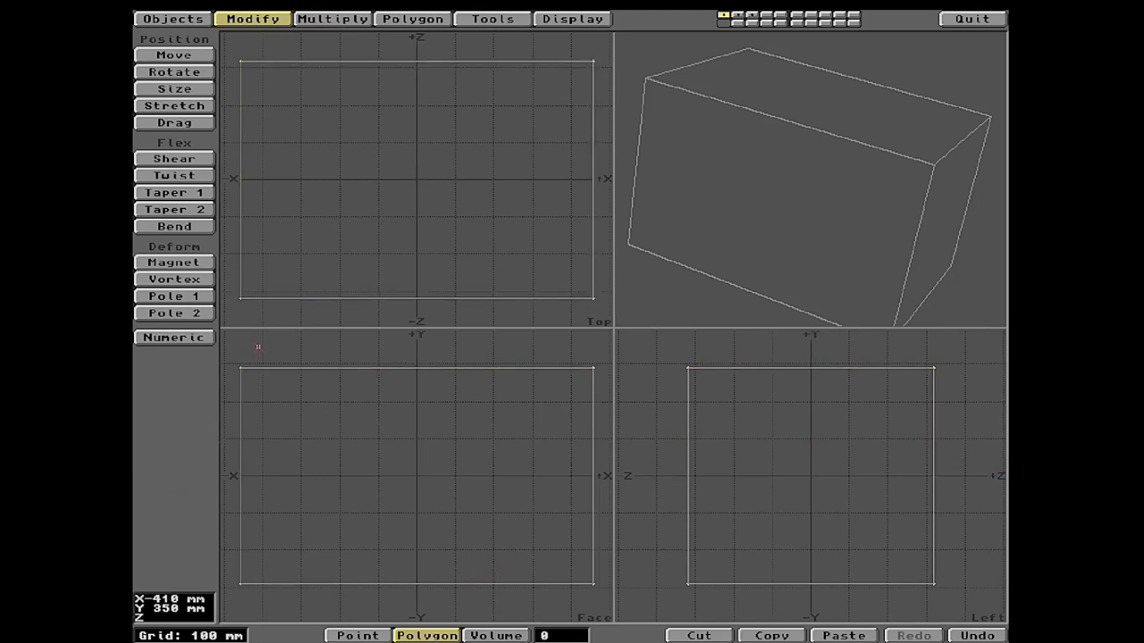
pyautogui.moveTo(259, 346)
pyautogui.mouseDown(button='right')
pyautogui.moveTo(221, 348)
pyautogui.moveTo(449, 421)
pyautogui.moveTo(577, 352)
pyautogui.moveTo(339, 344)
pyautogui.moveTo(320, 421)
pyautogui.mouseUp(button='right')
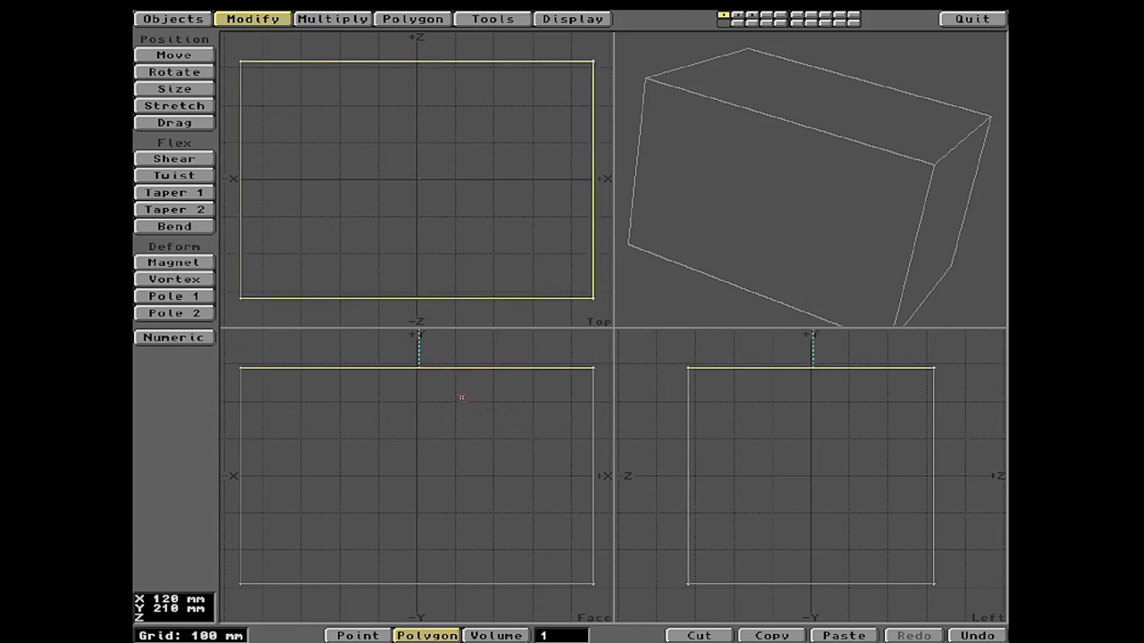
# Bevel the box's top polygon with 100 mm inset, 100 mm shift and inner edges, inspect the result, and undo it
pyautogui.press('b')
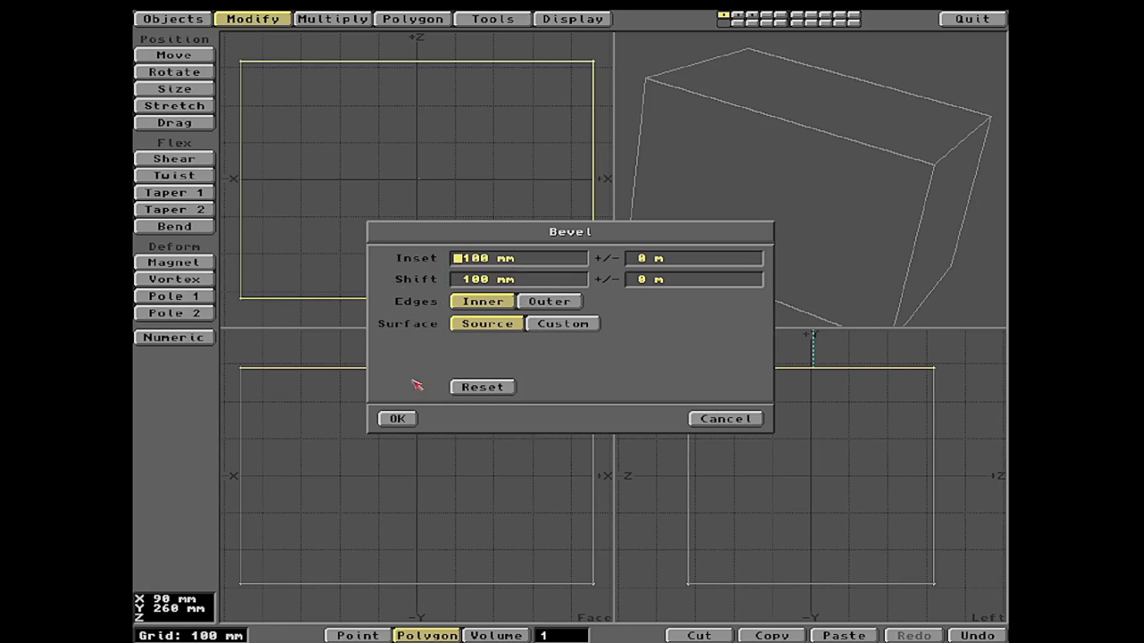
pyautogui.click(396, 419)
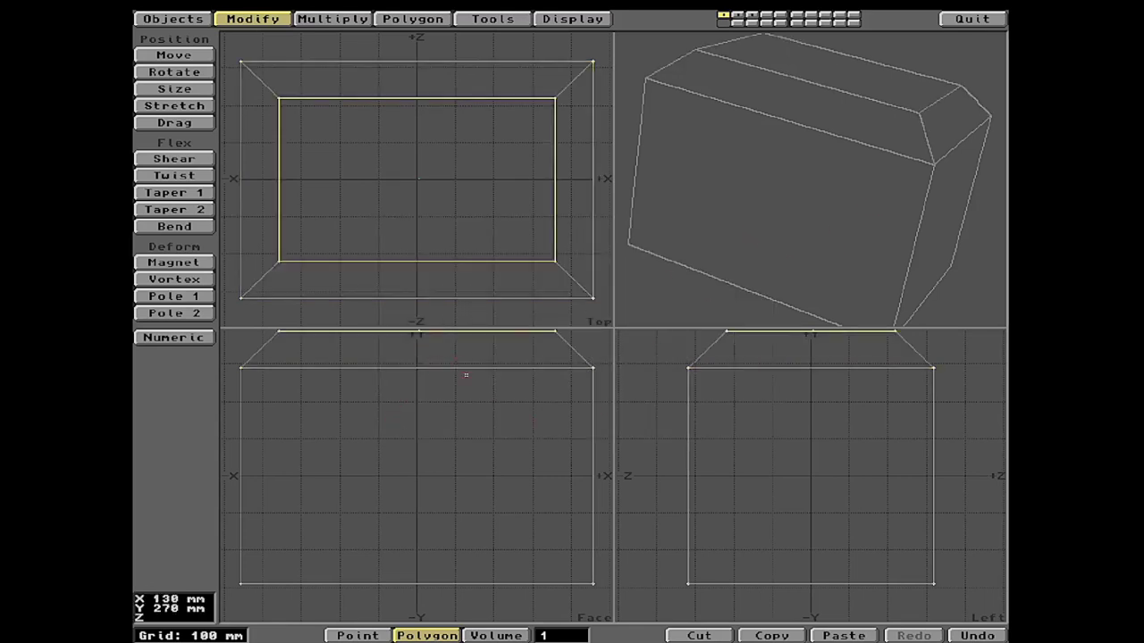
pyautogui.press('a')
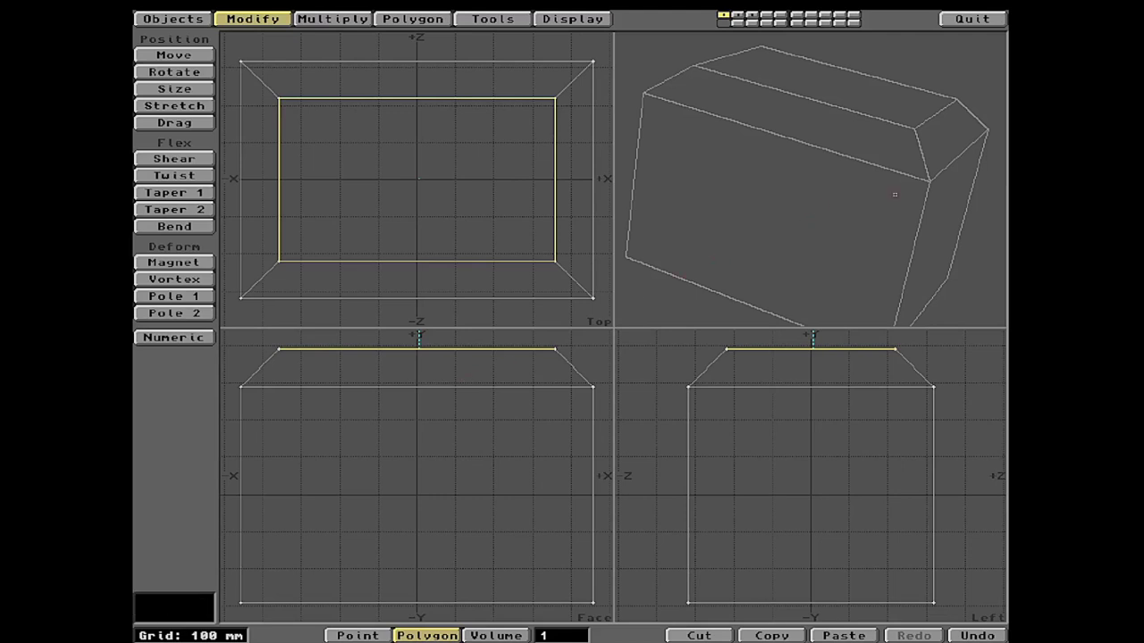
pyautogui.moveTo(759, 215); pyautogui.dragTo(794, 219)
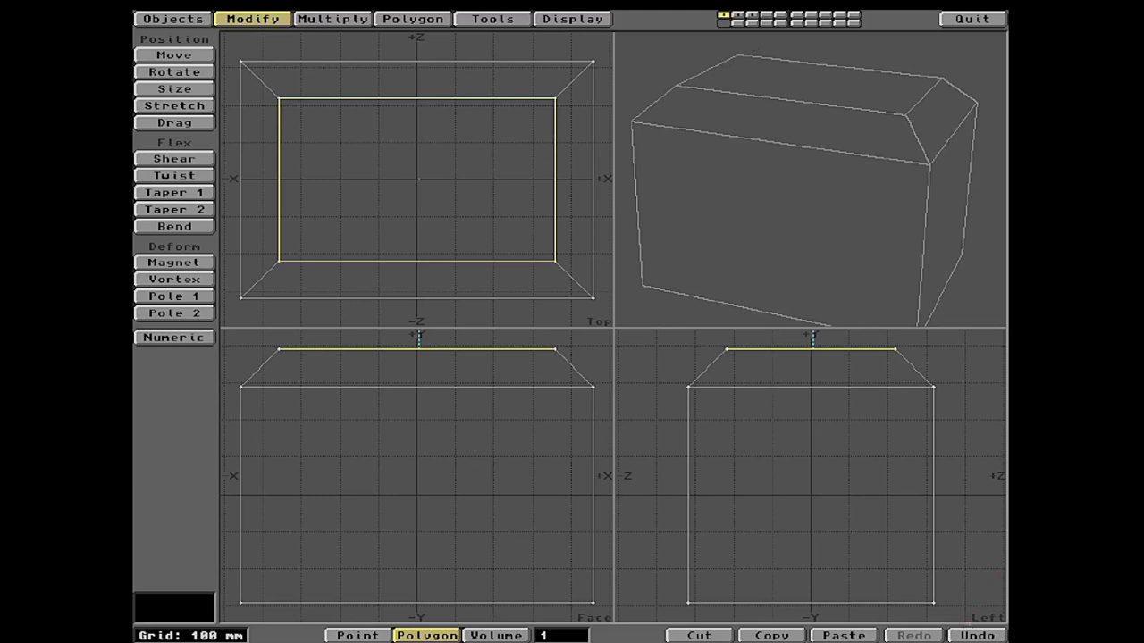
pyautogui.click(977, 635)
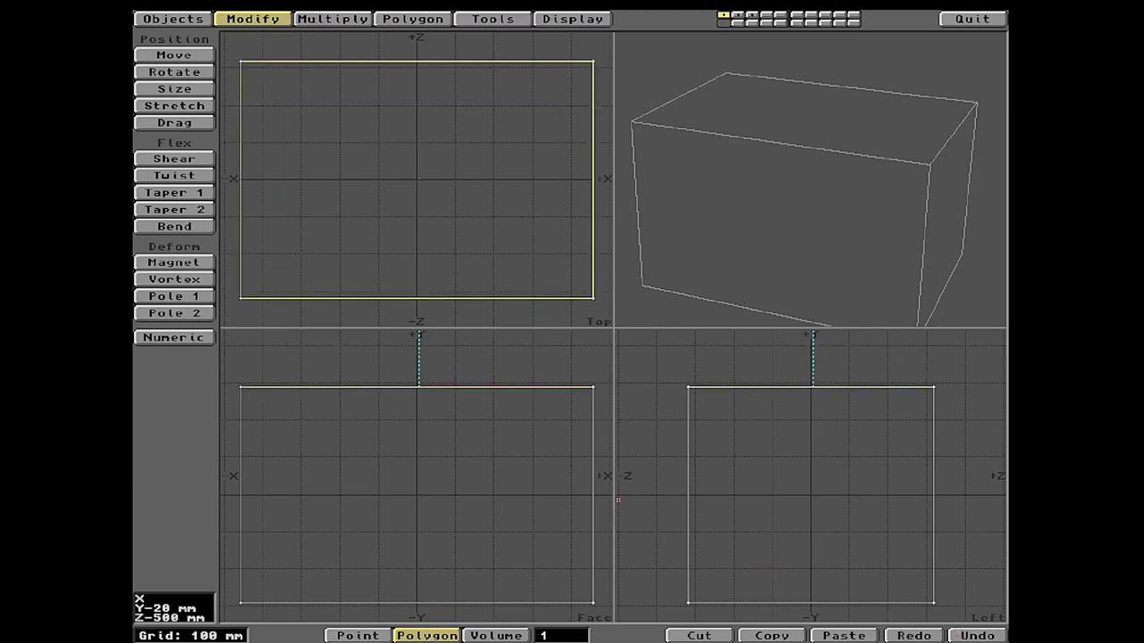
# Bevel the top polygon using outer edges with 100 mm inset and shift, inspect the overhanging shape, and undo it
pyautogui.press('b')
pyautogui.click(558, 303)
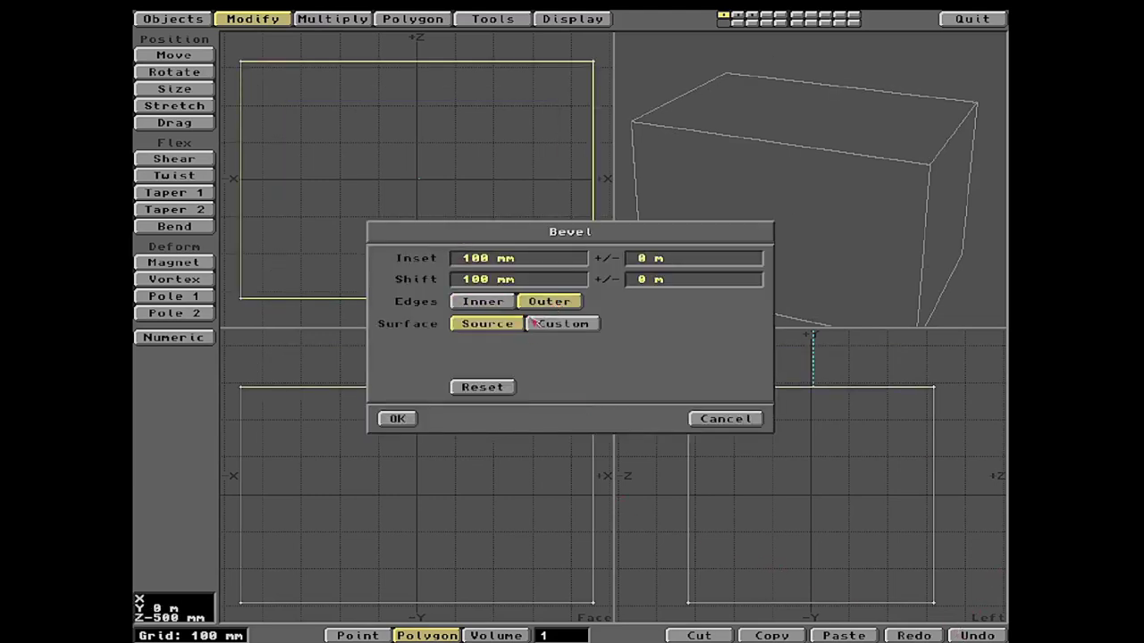
pyautogui.click(402, 420)
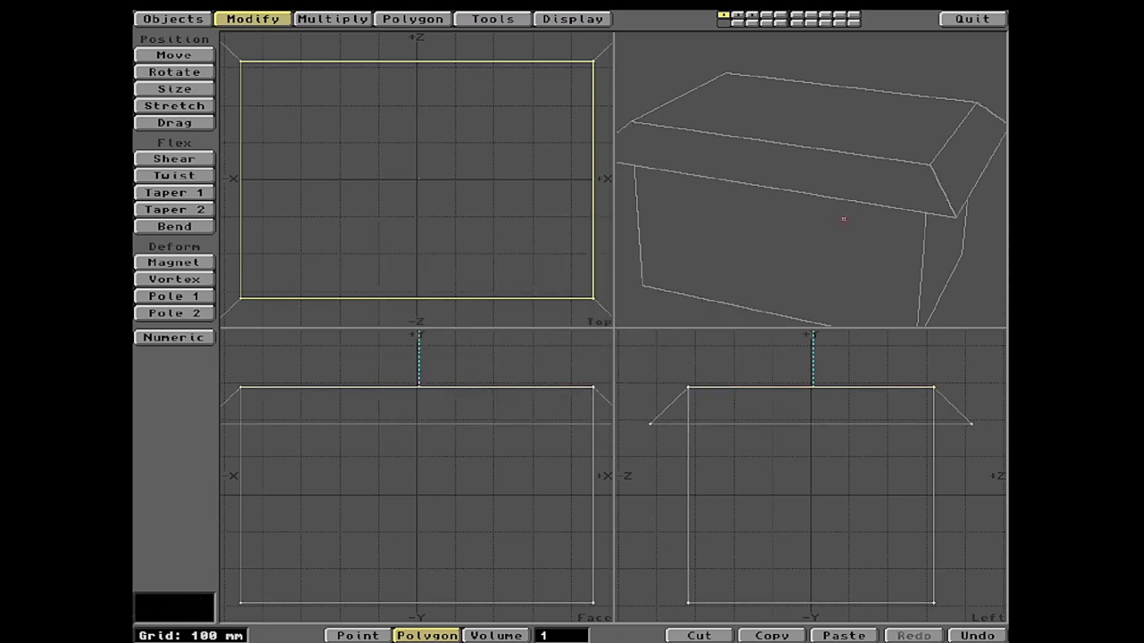
pyautogui.moveTo(824, 209); pyautogui.dragTo(785, 215)
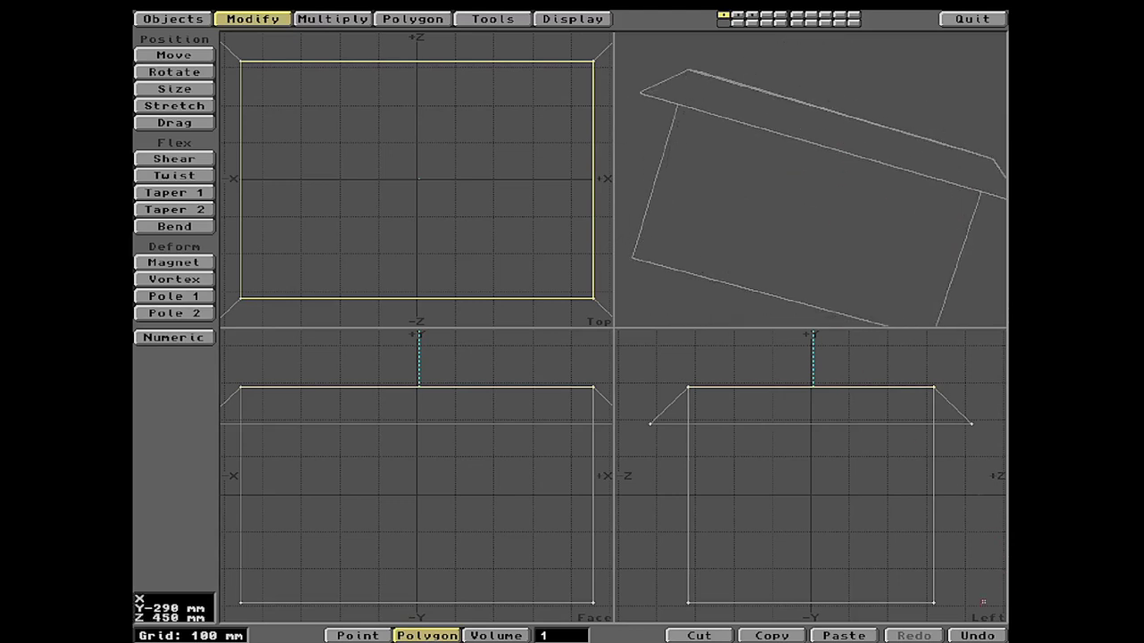
pyautogui.click(977, 635)
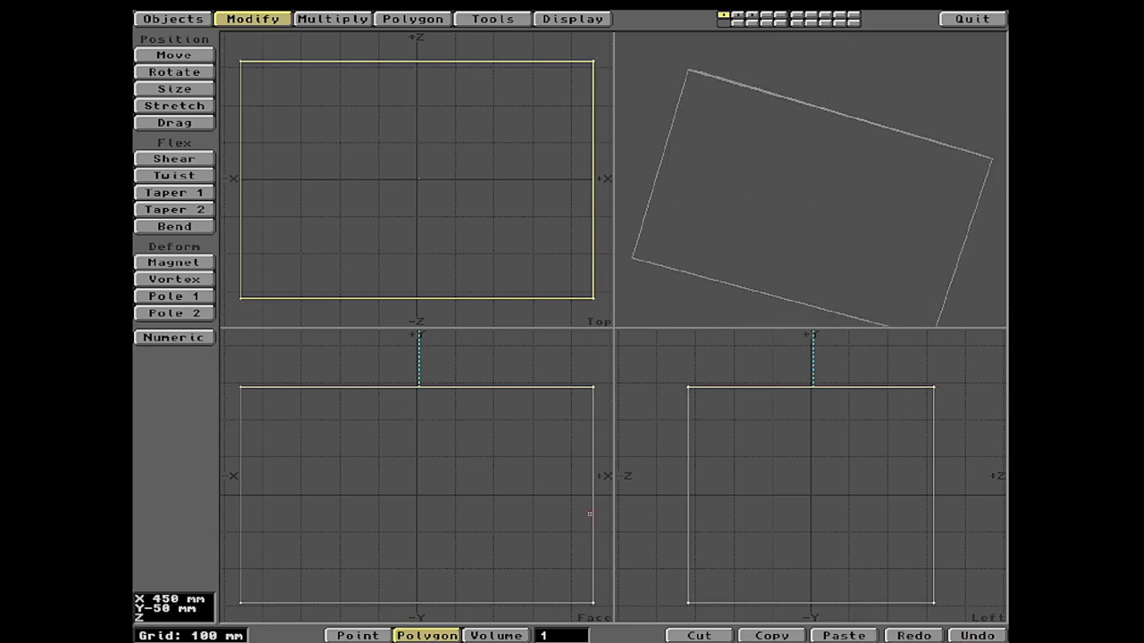
# Bevel the top polygon with inner edges, 100 mm inset and shift, and the custom surface Default
pyautogui.press('b')
pyautogui.click(597, 327)
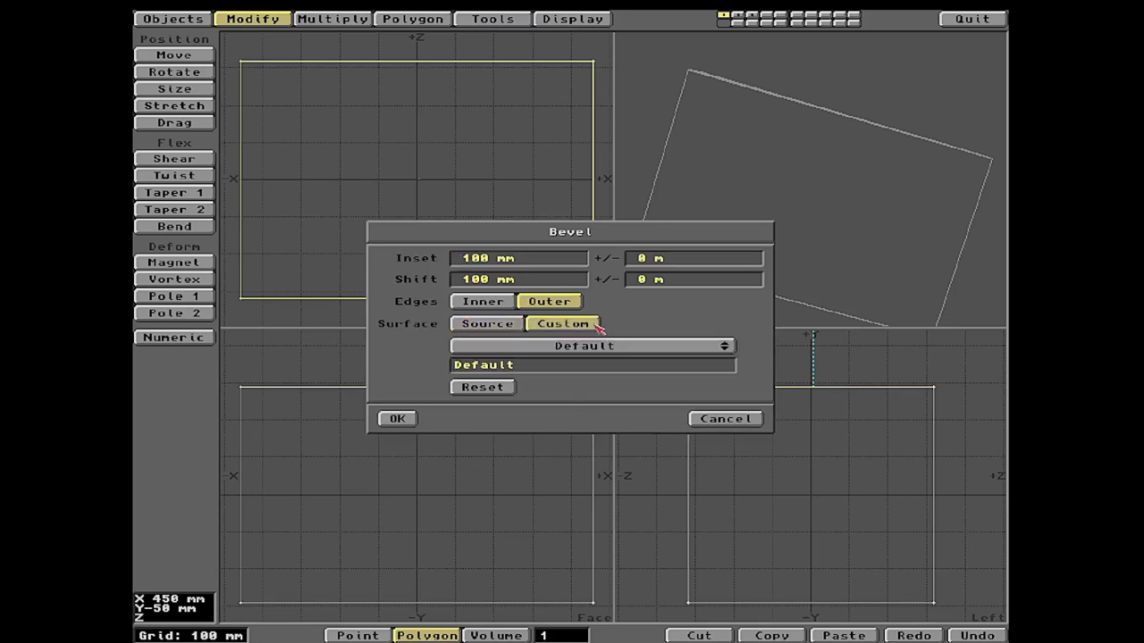
pyautogui.click(551, 348)
pyautogui.click(693, 337)
pyautogui.click(480, 303)
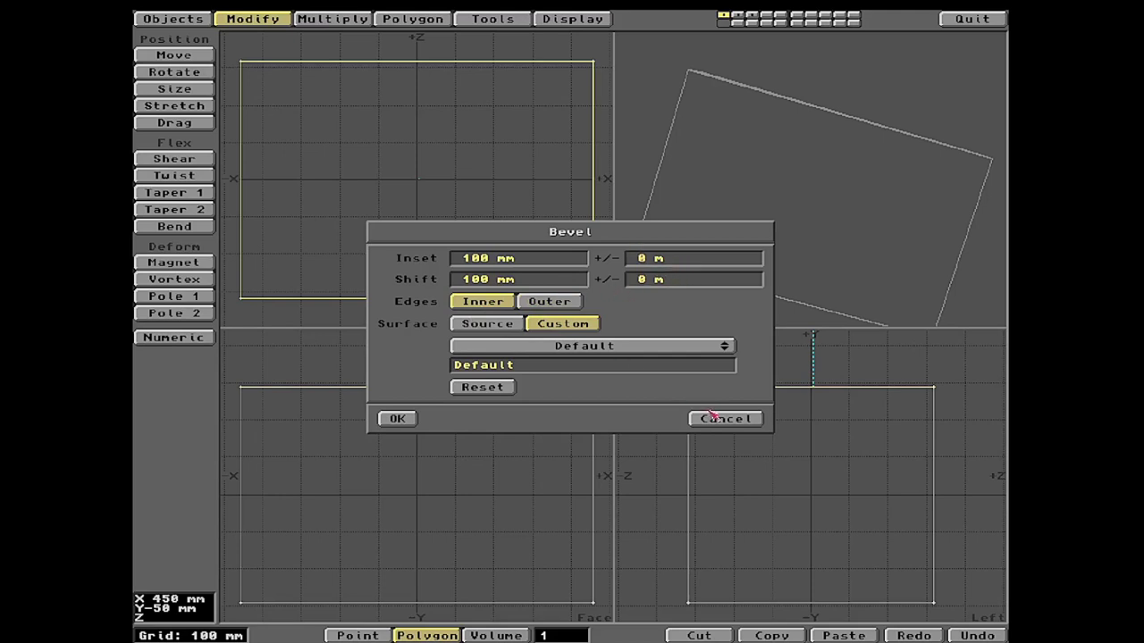
pyautogui.click(396, 419)
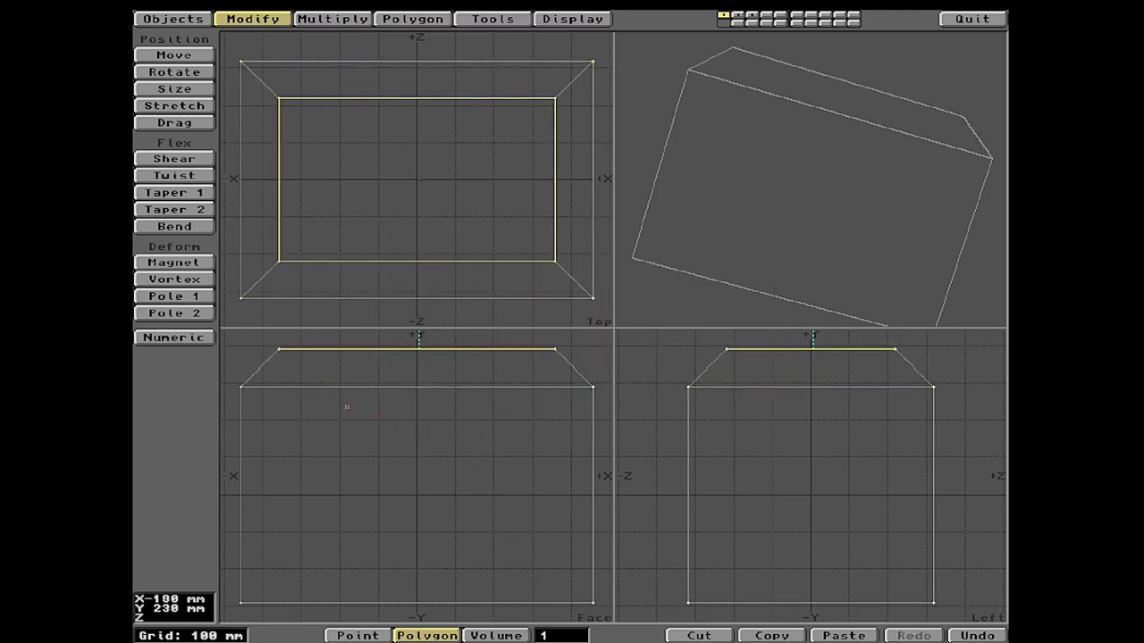
# Start a second bevel on the raised top polygon and set its shift to 50 mm
pyautogui.hotkey('shift', 'b')
pyautogui.click(701, 345)
pyautogui.press('b')
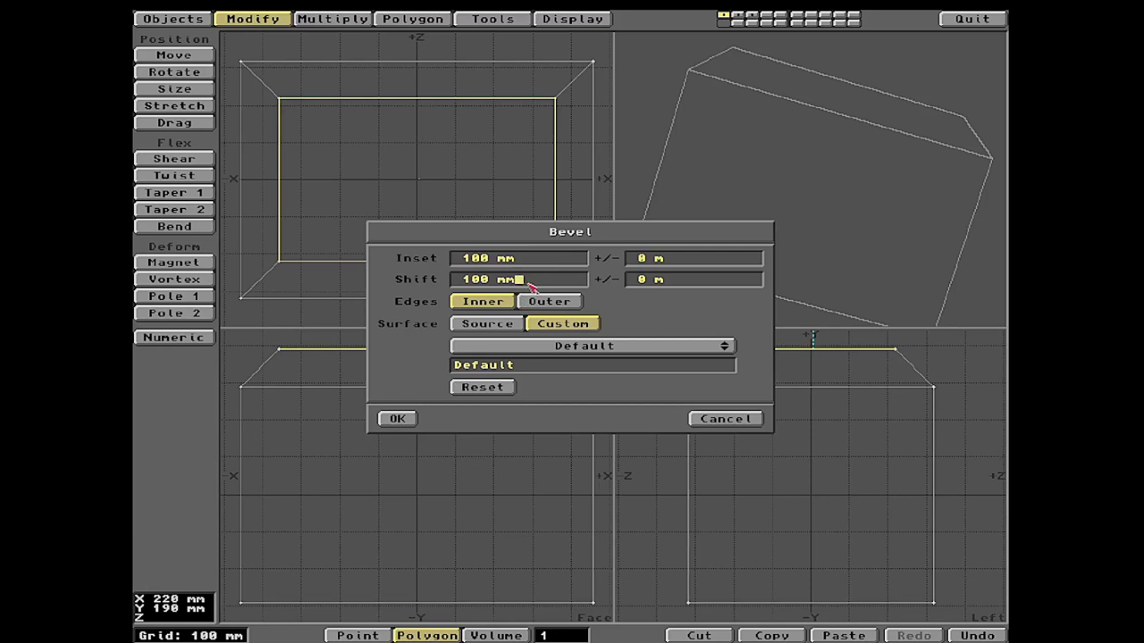
pyautogui.press('BackSpace')
pyautogui.press('BackSpace')
pyautogui.press('BackSpace')
pyautogui.press('BackSpace')
pyautogui.press('BackSpace')
pyautogui.press('BackSpace')
pyautogui.write('mm')
pyautogui.press('BackSpace')
pyautogui.press('BackSpace')
pyautogui.write('50 mm')
pyautogui.press('Tab')
# Set the second bevel's inset to 15 mm and apply it to the top polygon
pyautogui.click(545, 261)
pyautogui.press('BackSpace')
pyautogui.press('BackSpace')
pyautogui.press('BackSpace')
pyautogui.press('BackSpace')
pyautogui.press('BackSpace')
pyautogui.press('BackSpace')
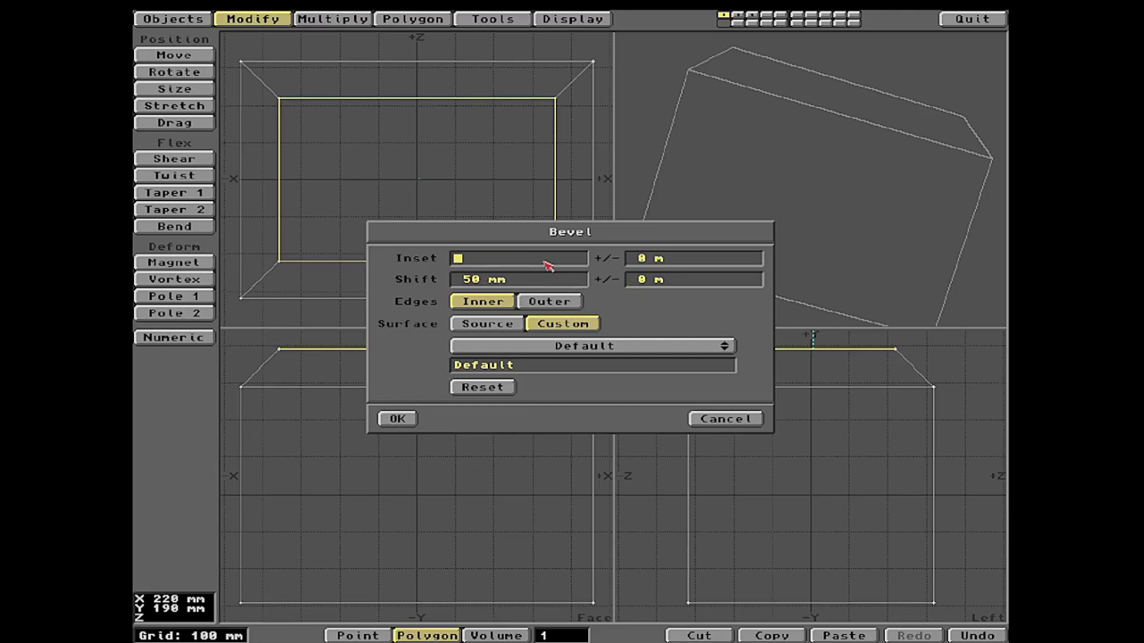
pyautogui.write('15 mm')
pyautogui.press('Tab')
pyautogui.press('Tab')
pyautogui.press('Tab')
pyautogui.click(398, 417)
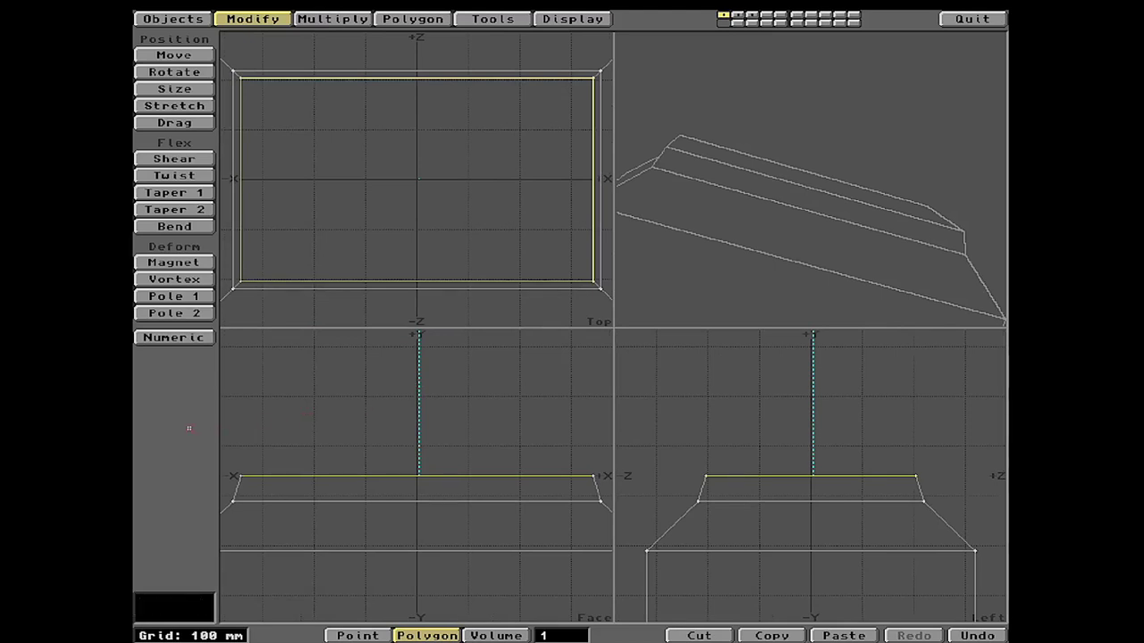
# Inspect the double-beveled box from other angles with the whole object fitted to the views, and clear the polygon selection
pyautogui.moveTo(746, 256); pyautogui.dragTo(793, 246)
pyautogui.press('a')
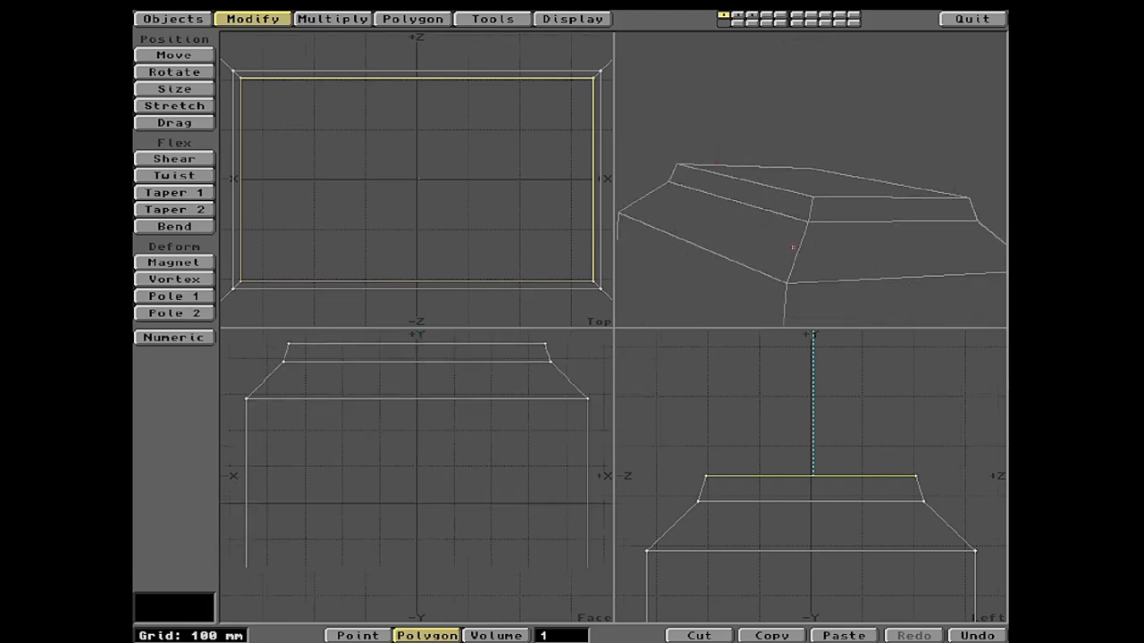
pyautogui.moveTo(762, 166); pyautogui.dragTo(628, 249)
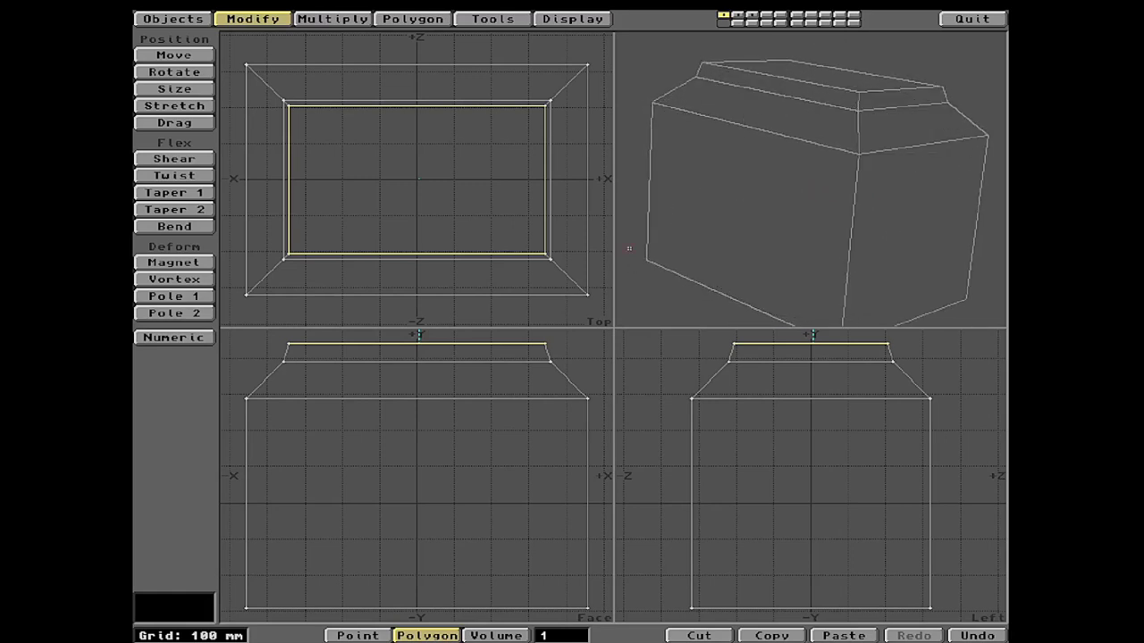
pyautogui.click(178, 416)
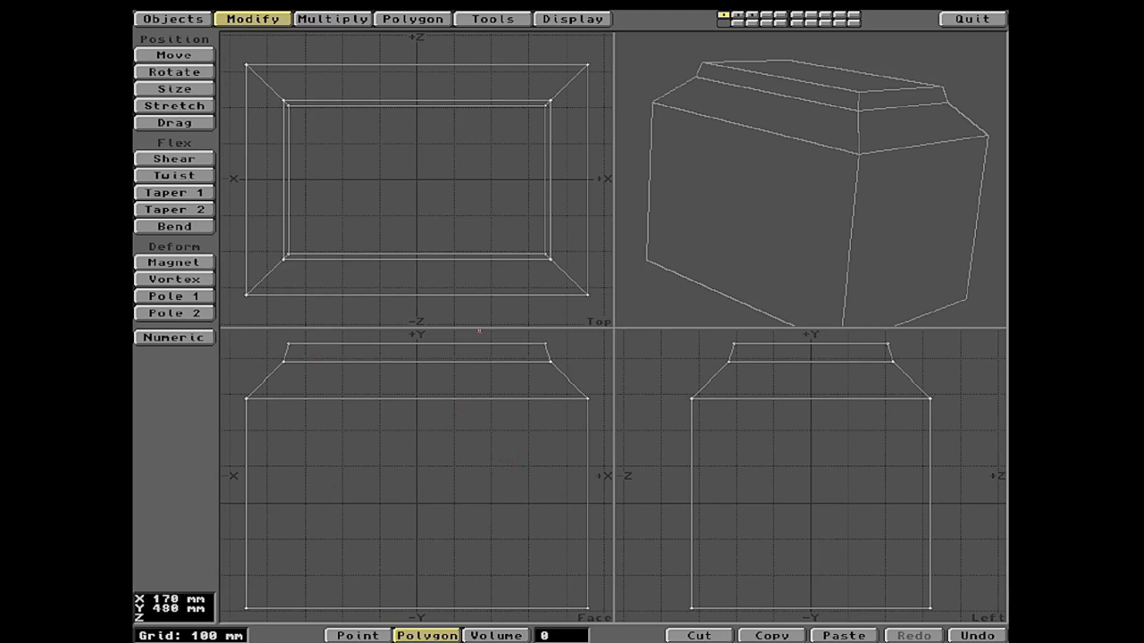
# Examine the whole double-beveled box from farther away in all four views, with no polygons selected
pyautogui.click(336, 359)
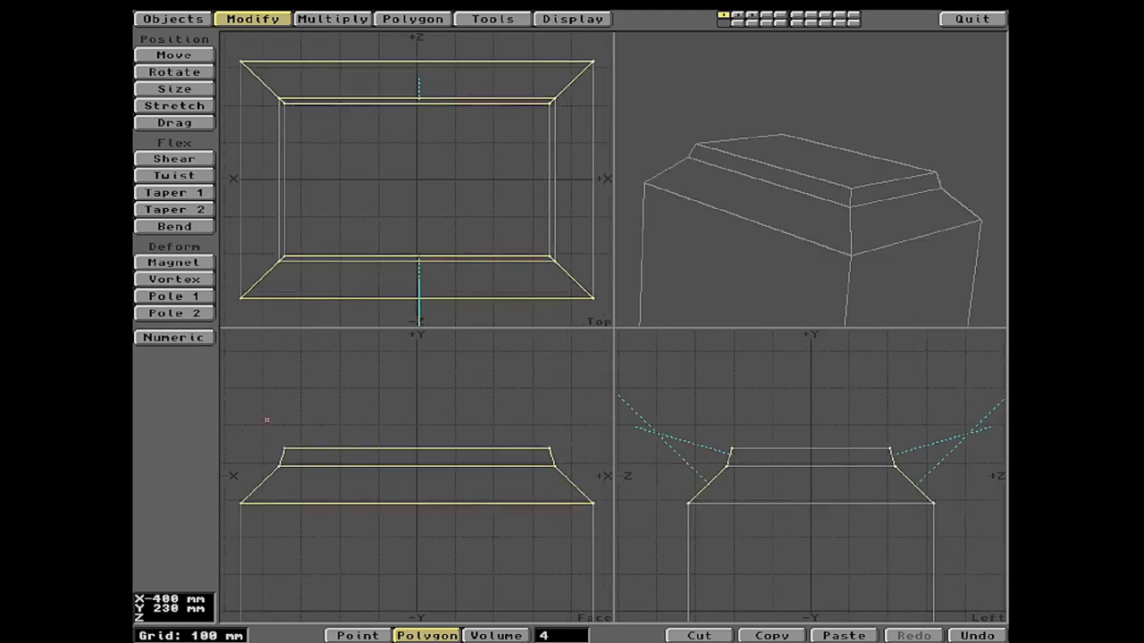
pyautogui.press('/')
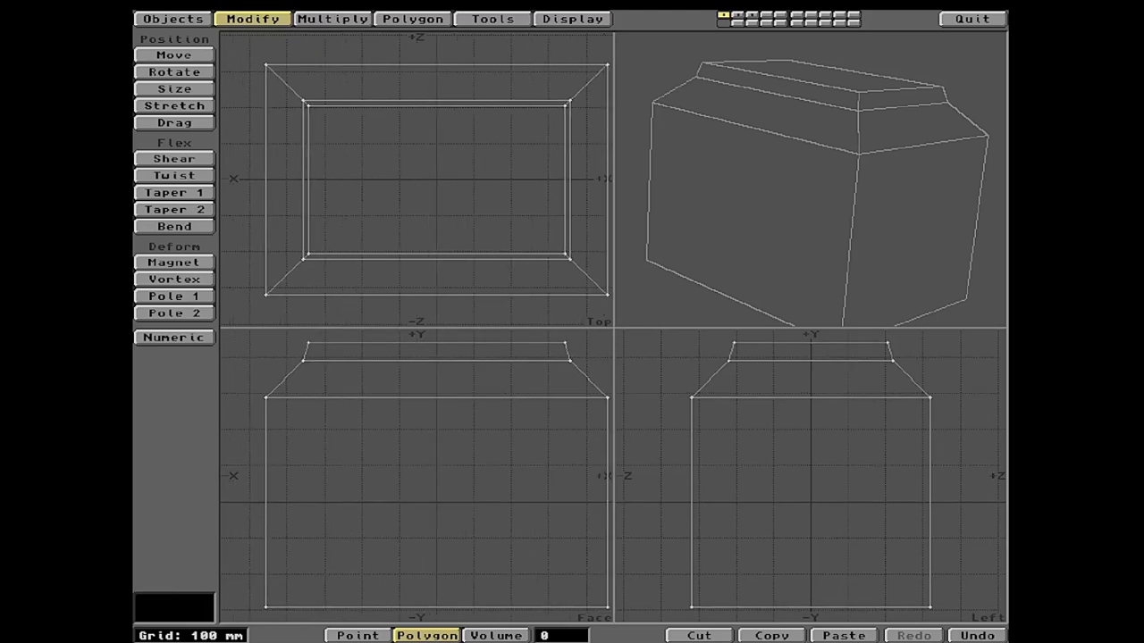
pyautogui.moveTo(320, 457); pyautogui.dragTo(394, 448)
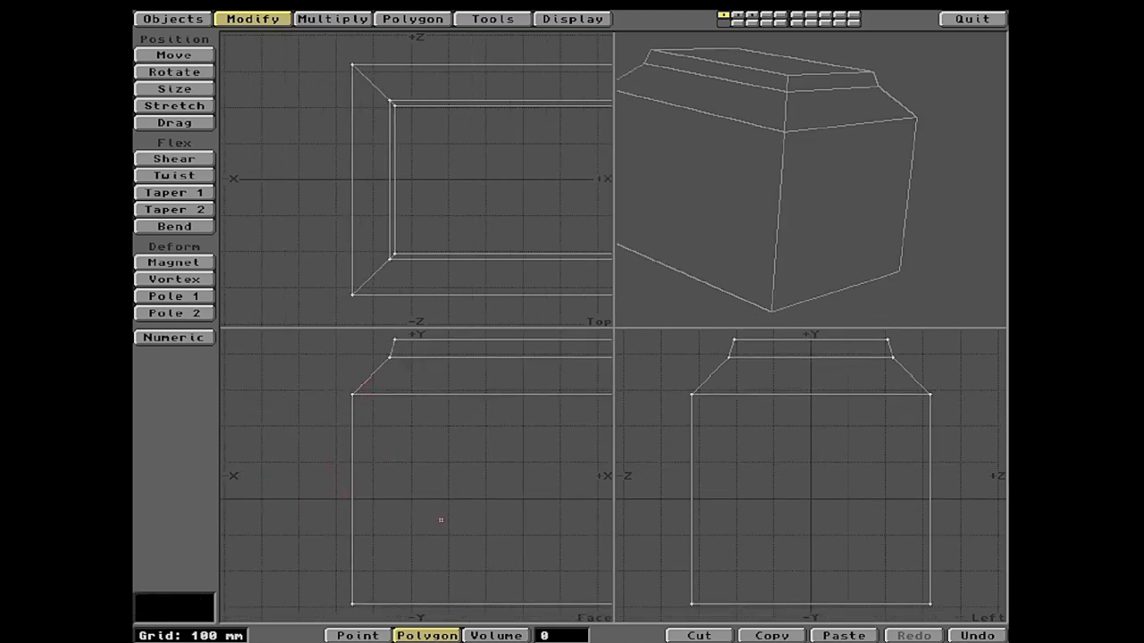
pyautogui.moveTo(340, 473); pyautogui.dragTo(224, 443)
pyautogui.moveTo(398, 118); pyautogui.dragTo(274, 287)
pyautogui.moveTo(452, 473); pyautogui.dragTo(492, 414)
pyautogui.click(572, 18)
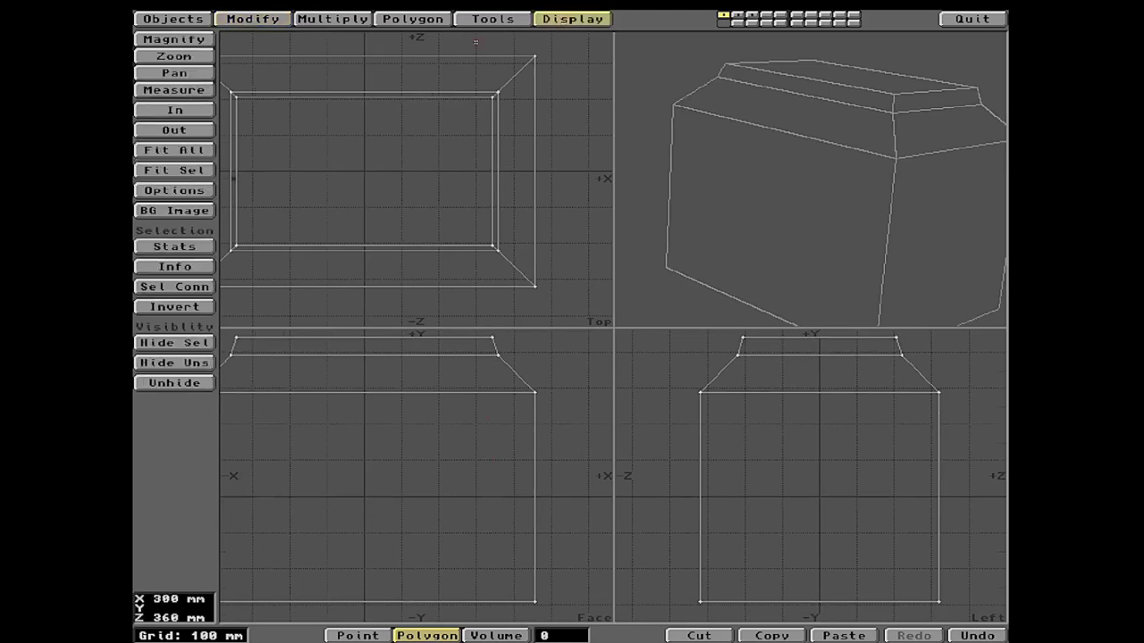
pyautogui.press(',')
pyautogui.press(',')
pyautogui.press(',')
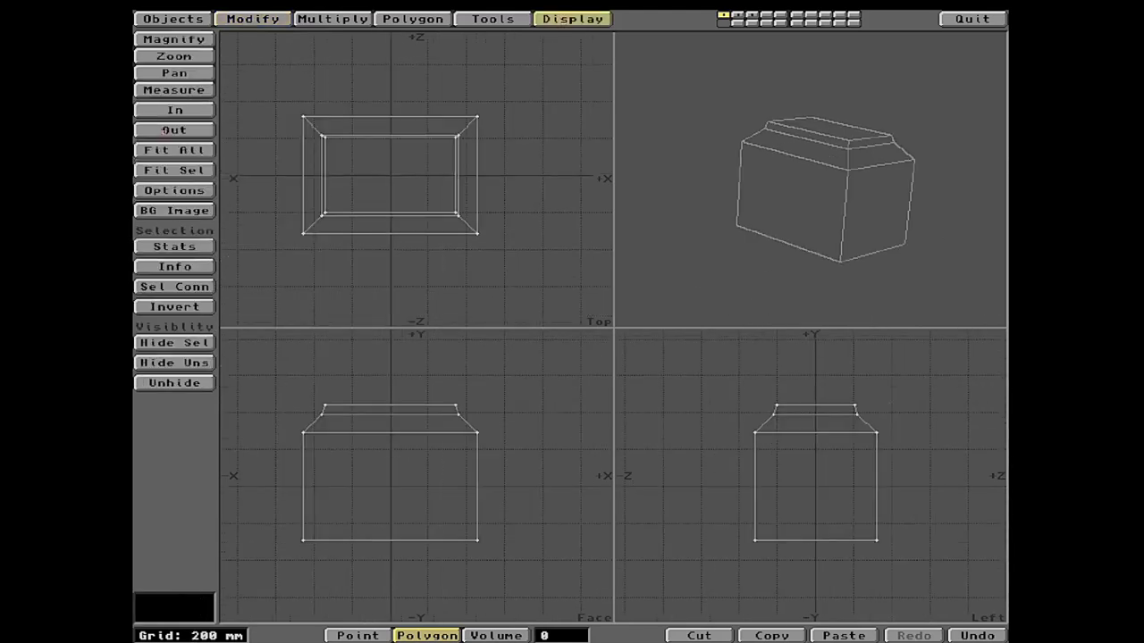
pyautogui.moveTo(492, 414); pyautogui.dragTo(476, 378)
pyautogui.press('Up')
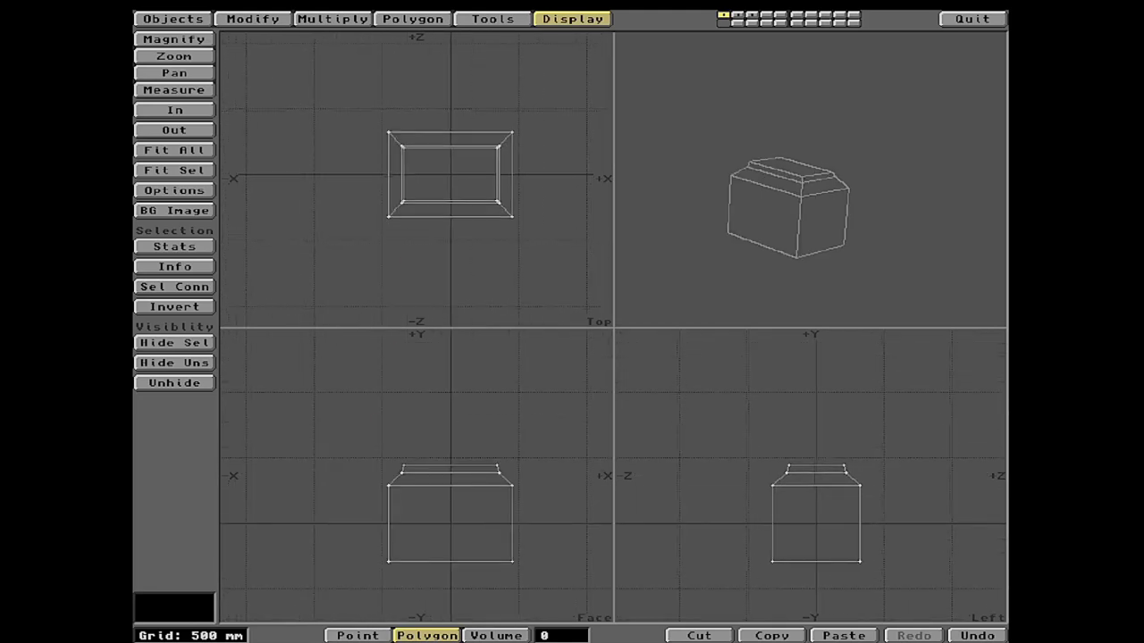
pyautogui.press('Down')
pyautogui.moveTo(940, 553); pyautogui.dragTo(881, 520)
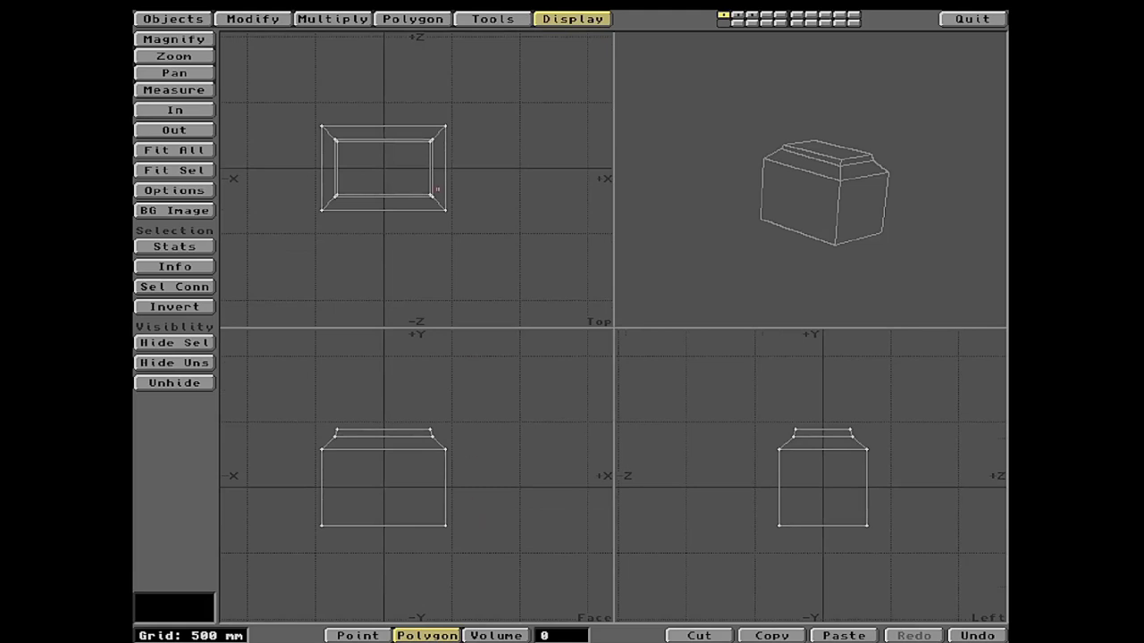
pyautogui.press('Right')
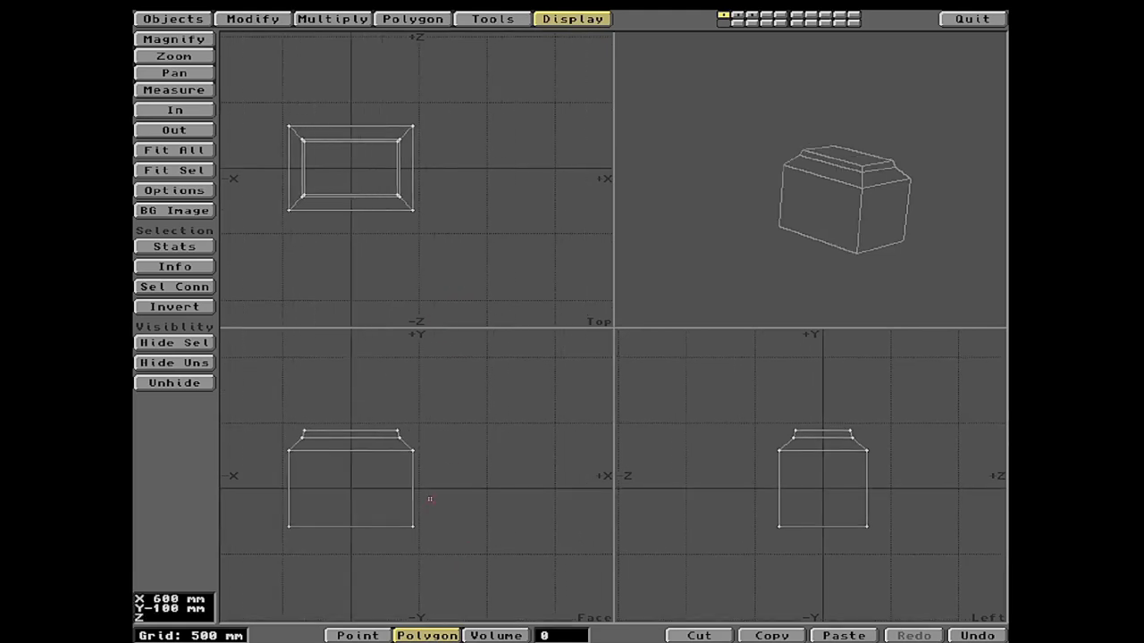
# Select only the box's vertical side polygon facing the positive X direction
pyautogui.click(413, 157)
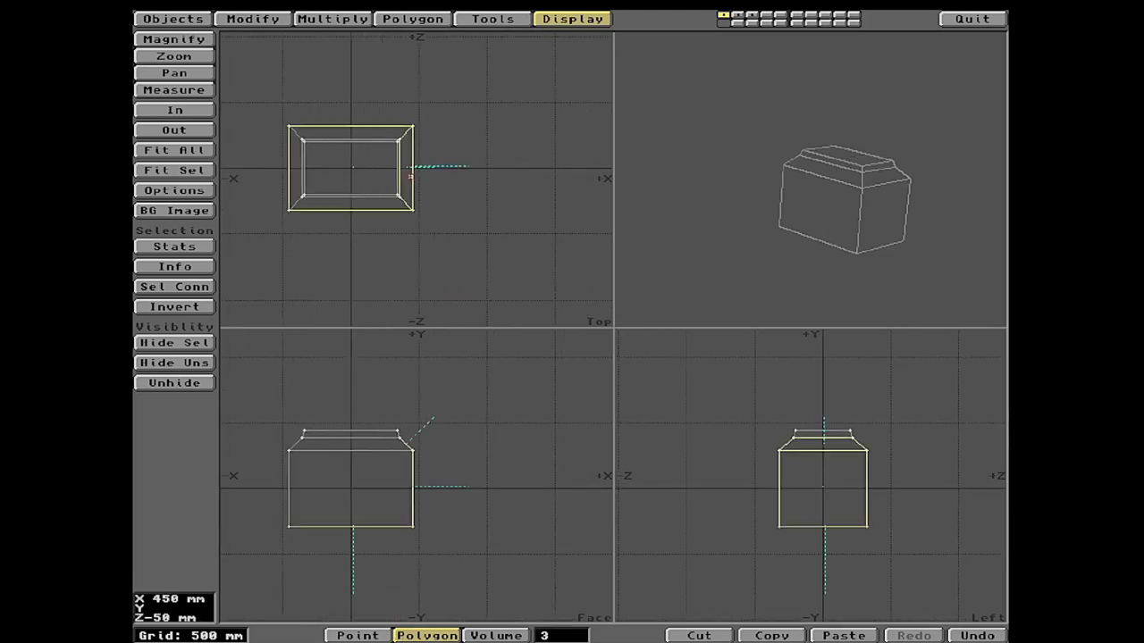
pyautogui.click(382, 211)
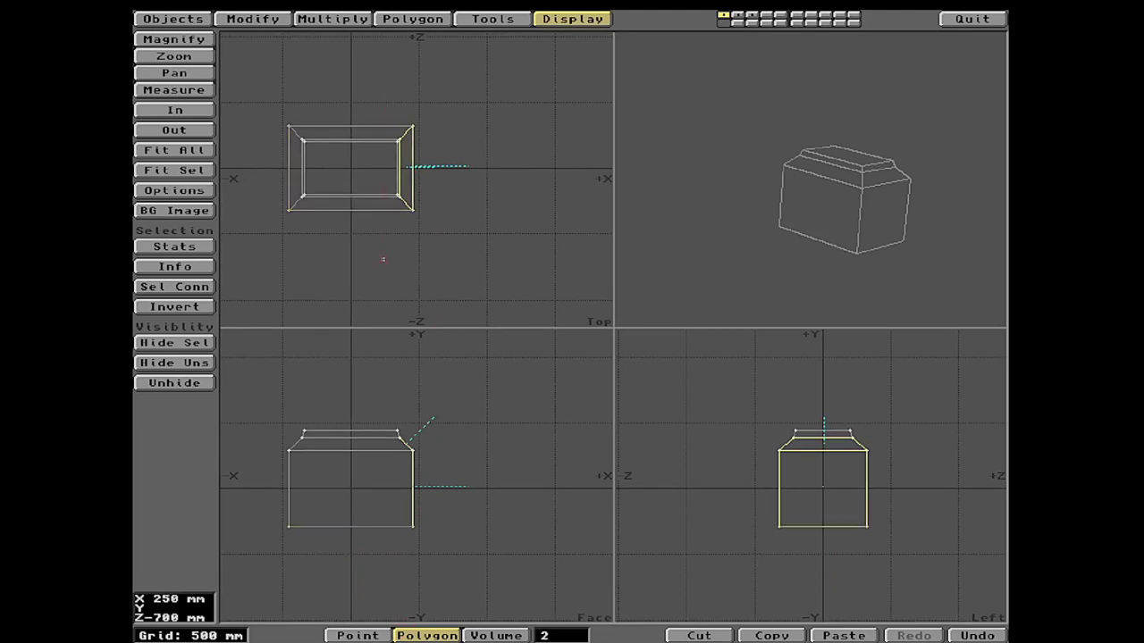
pyautogui.click(403, 183)
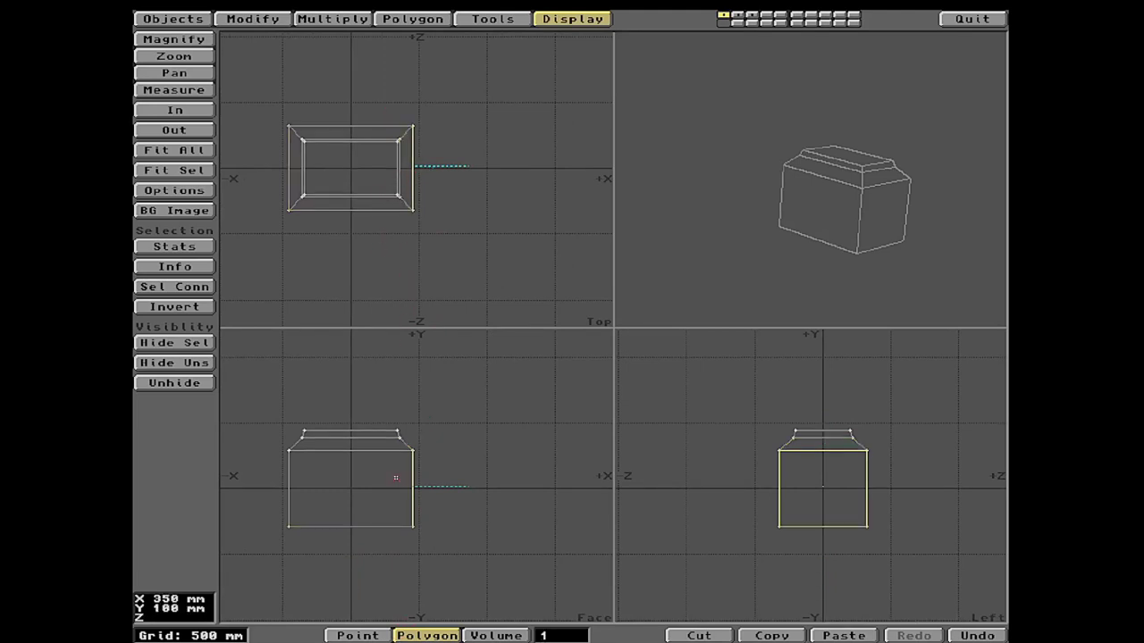
pyautogui.press('b')
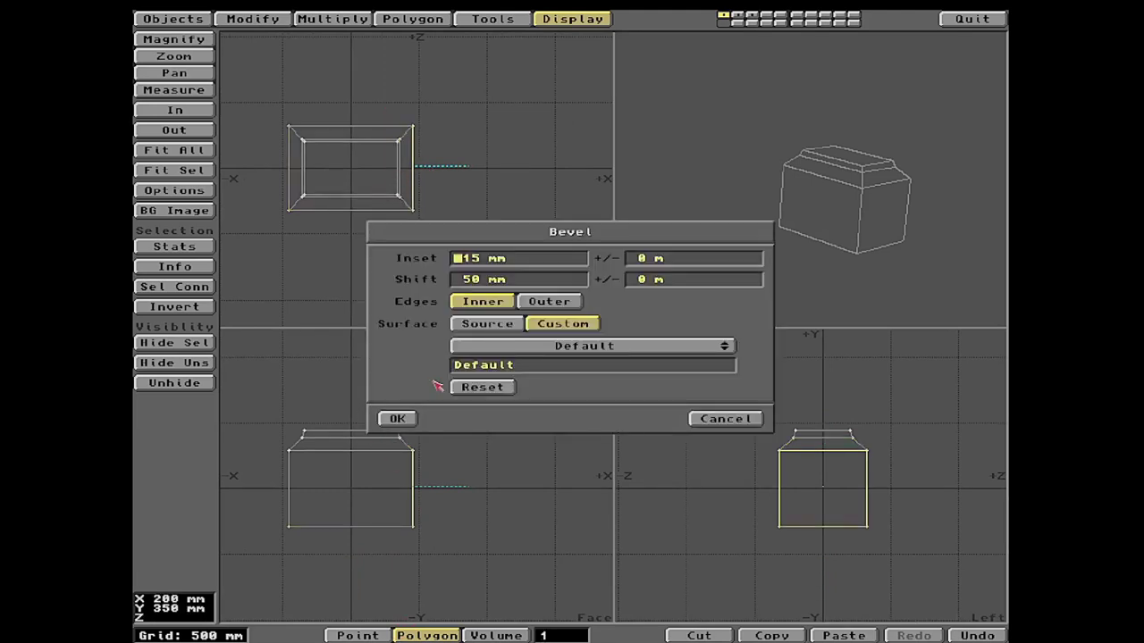
pyautogui.click(523, 261)
pyautogui.press('BackSpace')
pyautogui.press('BackSpace')
pyautogui.press('BackSpace')
pyautogui.press('BackSpace')
pyautogui.press('BackSpace')
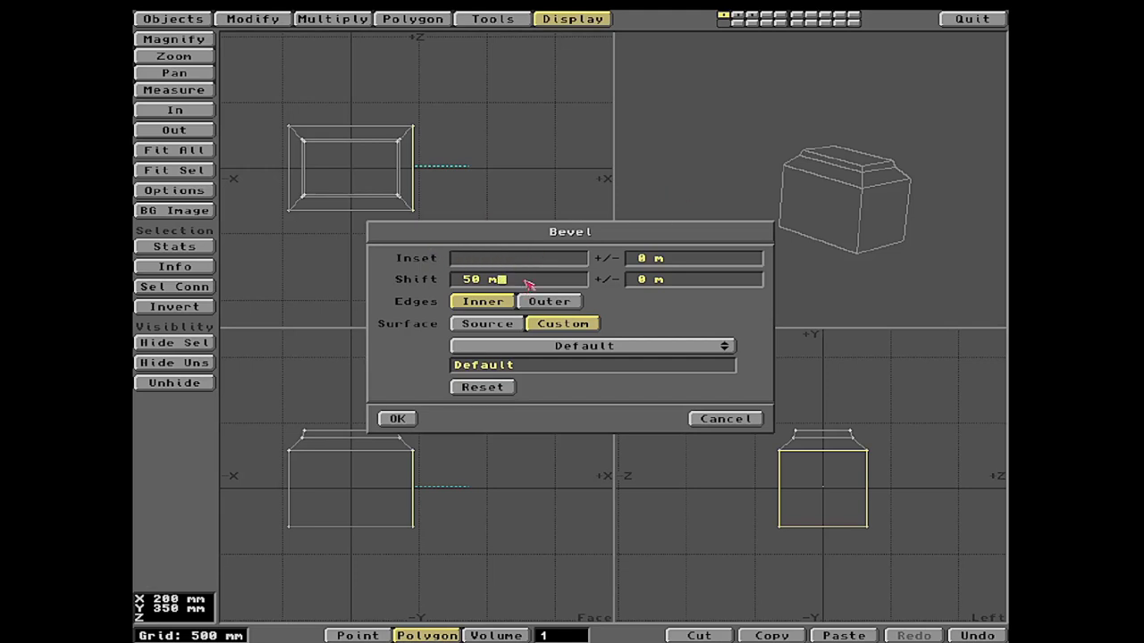
pyautogui.press('BackSpace')
pyautogui.press('BackSpace')
pyautogui.press('BackSpace')
pyautogui.press('BackSpace')
pyautogui.click(717, 422)
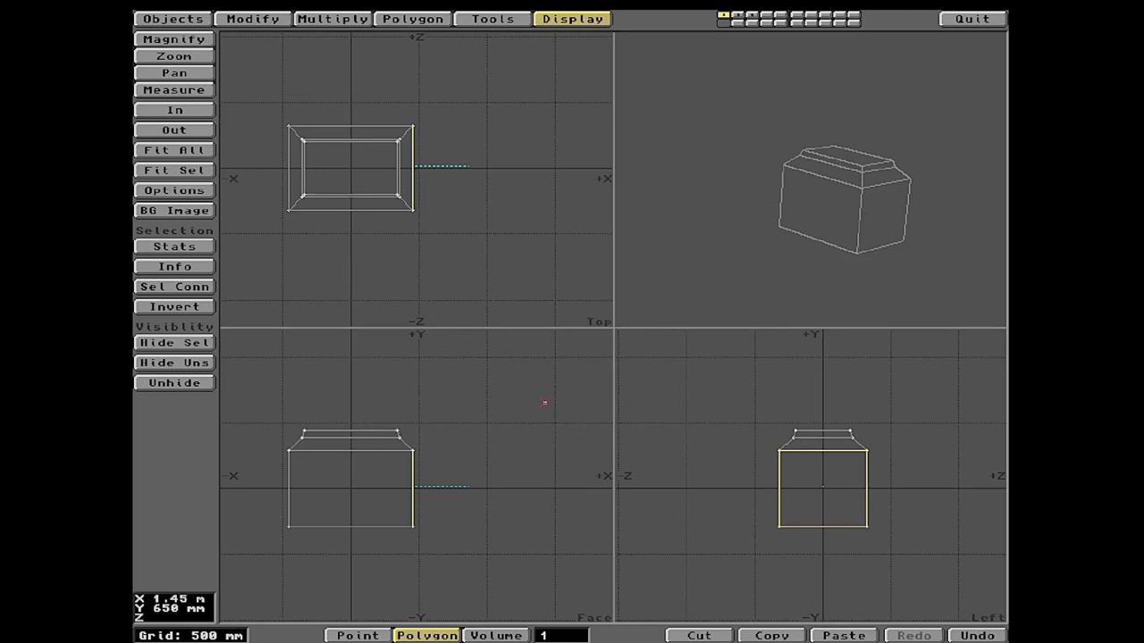
pyautogui.press('/')
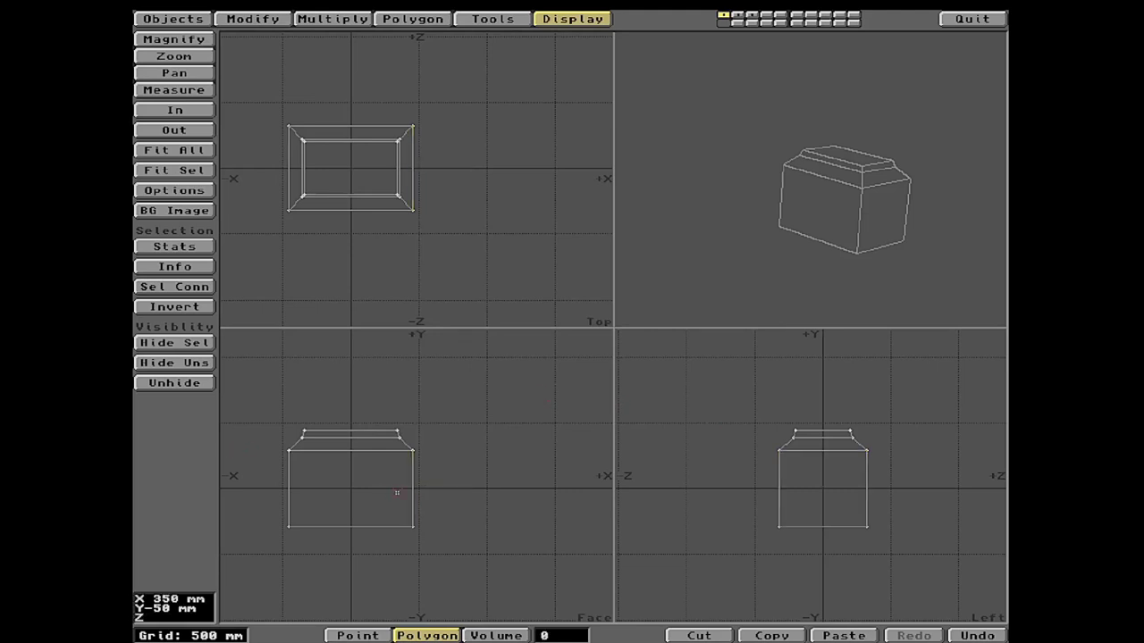
pyautogui.moveTo(291, 526); pyautogui.dragTo(414, 483)
pyautogui.click(388, 527)
# Bevel the selected +X side polygon with an inset of 0 m and a shift of 1 m to extrude it outward
pyautogui.press('b')
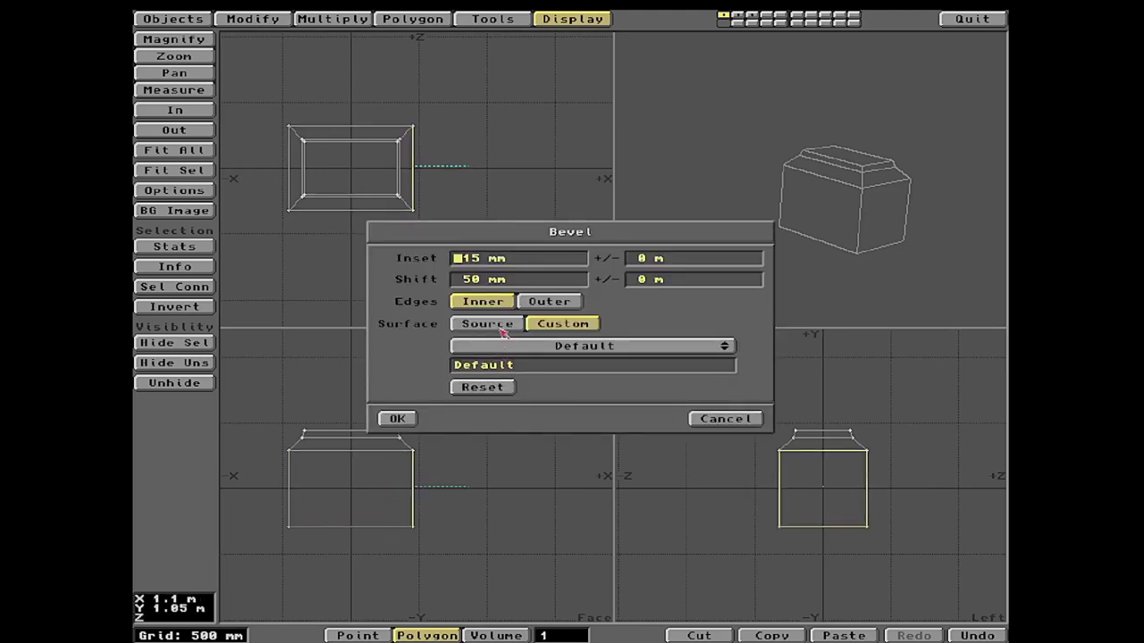
pyautogui.click(534, 260)
pyautogui.press('BackSpace')
pyautogui.press('BackSpace')
pyautogui.press('BackSpace')
pyautogui.press('BackSpace')
pyautogui.press('BackSpace')
pyautogui.press('Tab')
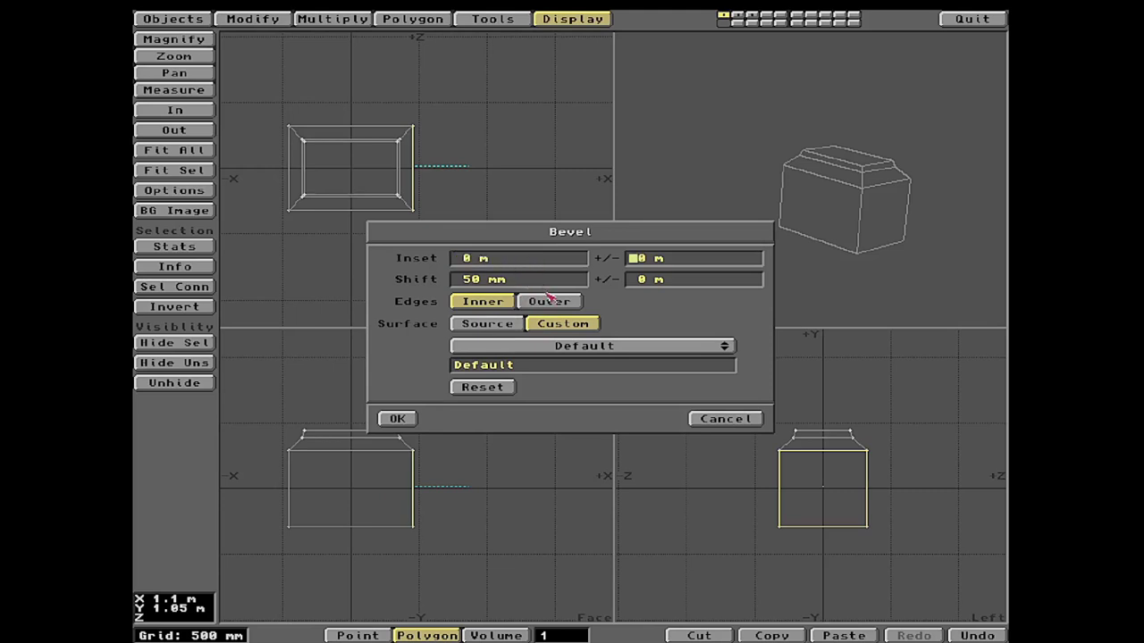
pyautogui.click(545, 285)
pyautogui.press('BackSpace')
pyautogui.write('1')
pyautogui.press('Tab')
pyautogui.click(402, 420)
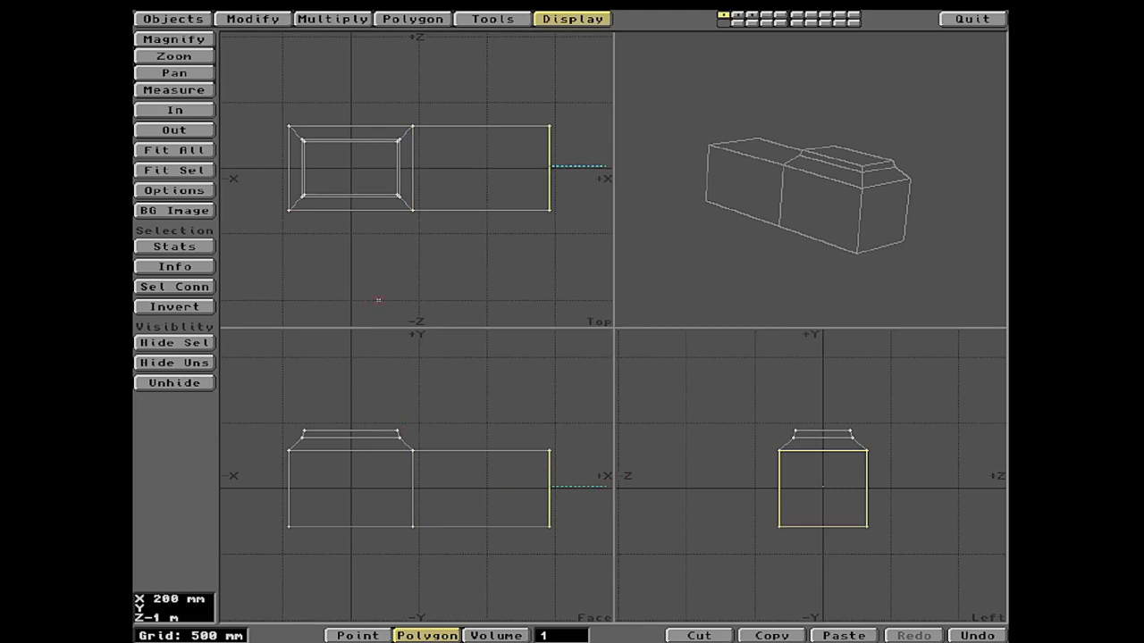
# Try moving the extruded end polygon up by 200 mm in the Face view, and undo the move
pyautogui.press('t')
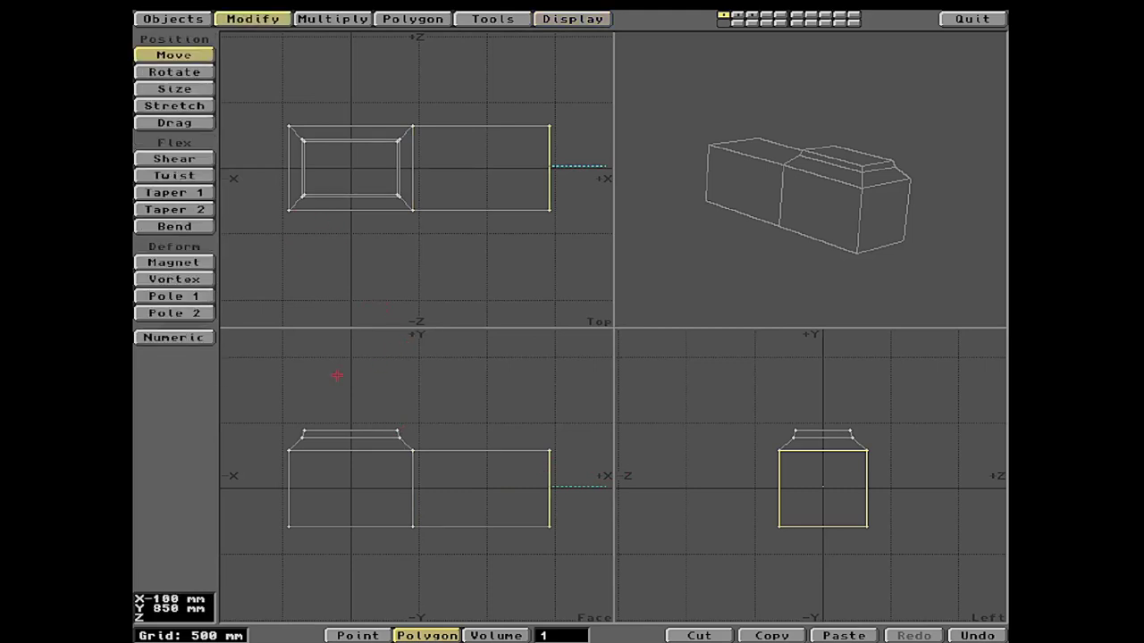
pyautogui.moveTo(479, 415); pyautogui.dragTo(482, 388)
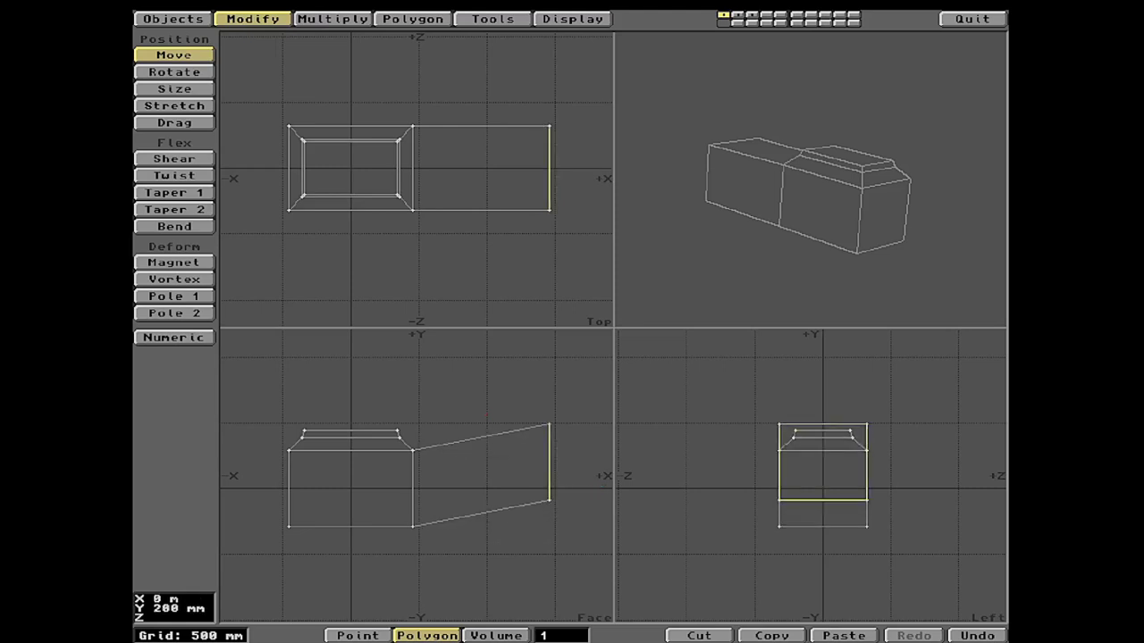
pyautogui.click(952, 634)
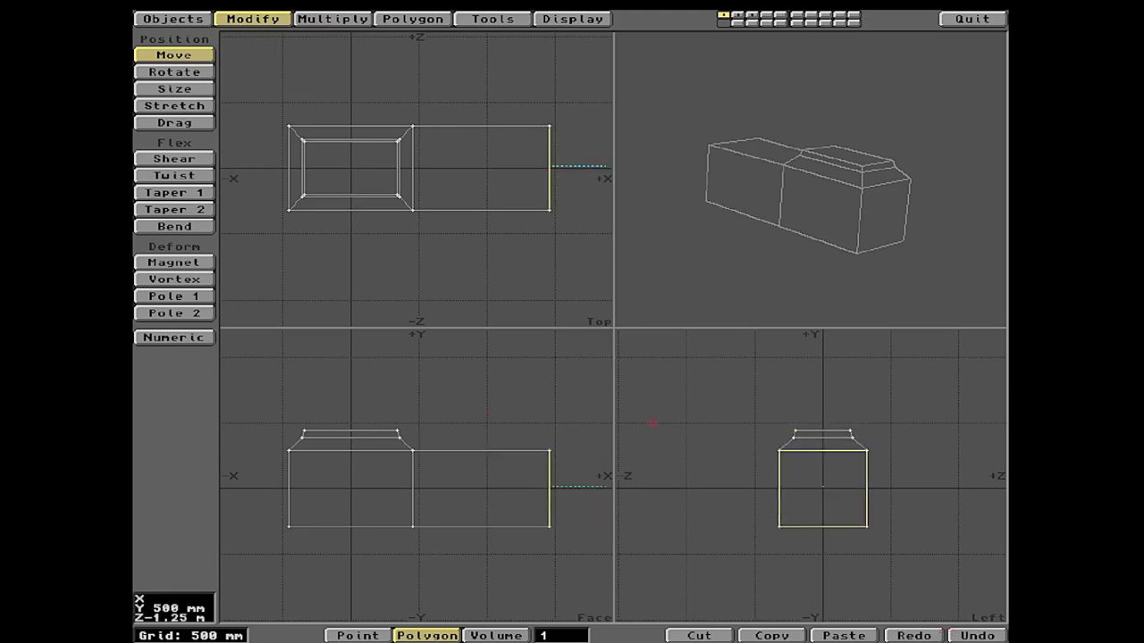
# Try resizing the extruded end polygon around different centre points in the Face view, undoing each attempt
pyautogui.click(180, 55)
pyautogui.click(175, 88)
pyautogui.moveTo(501, 451)
pyautogui.mouseDown()
pyautogui.moveTo(554, 451)
pyautogui.moveTo(500, 459)
pyautogui.mouseUp()
pyautogui.click(957, 617)
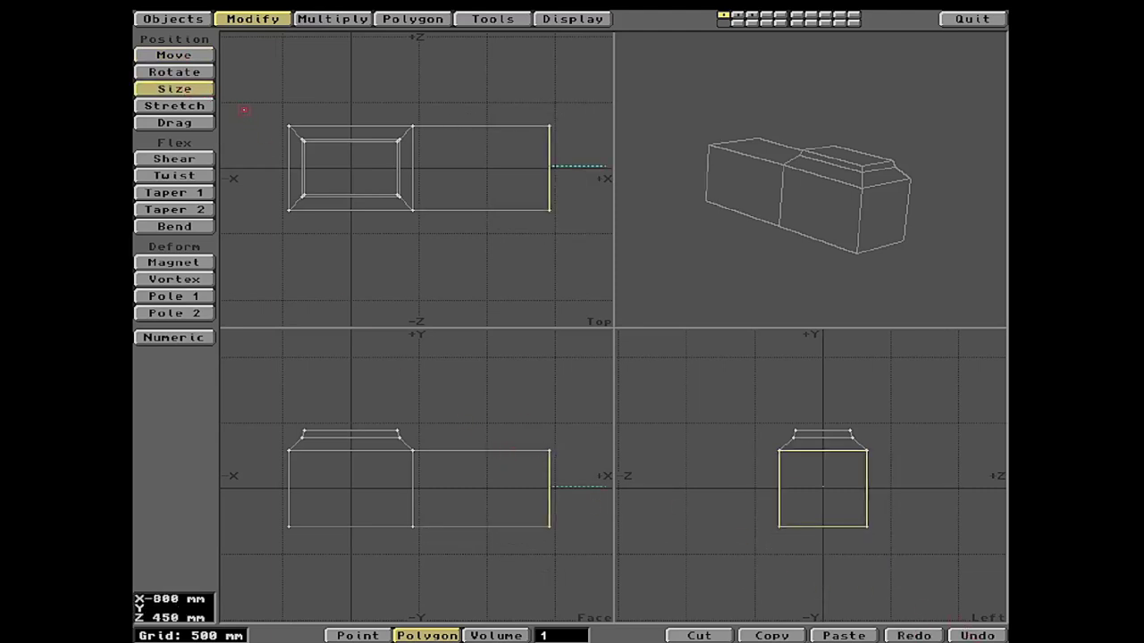
pyautogui.moveTo(560, 449)
pyautogui.mouseDown()
pyautogui.moveTo(599, 451)
pyautogui.moveTo(565, 452)
pyautogui.mouseUp()
pyautogui.click(976, 635)
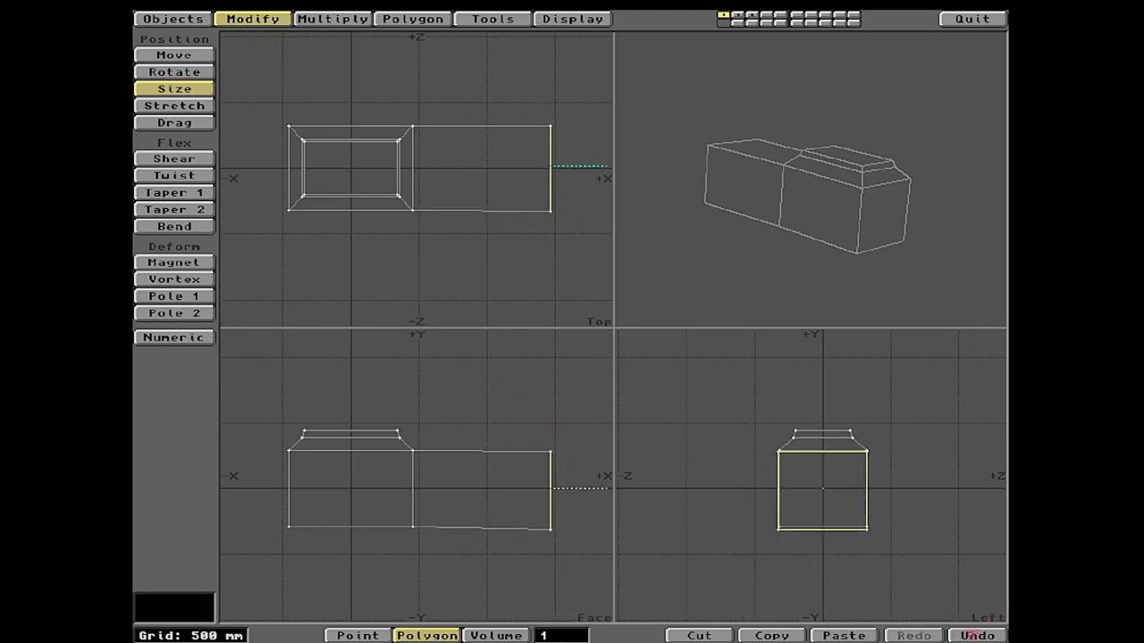
pyautogui.moveTo(549, 491); pyautogui.dragTo(572, 434)
pyautogui.click(986, 635)
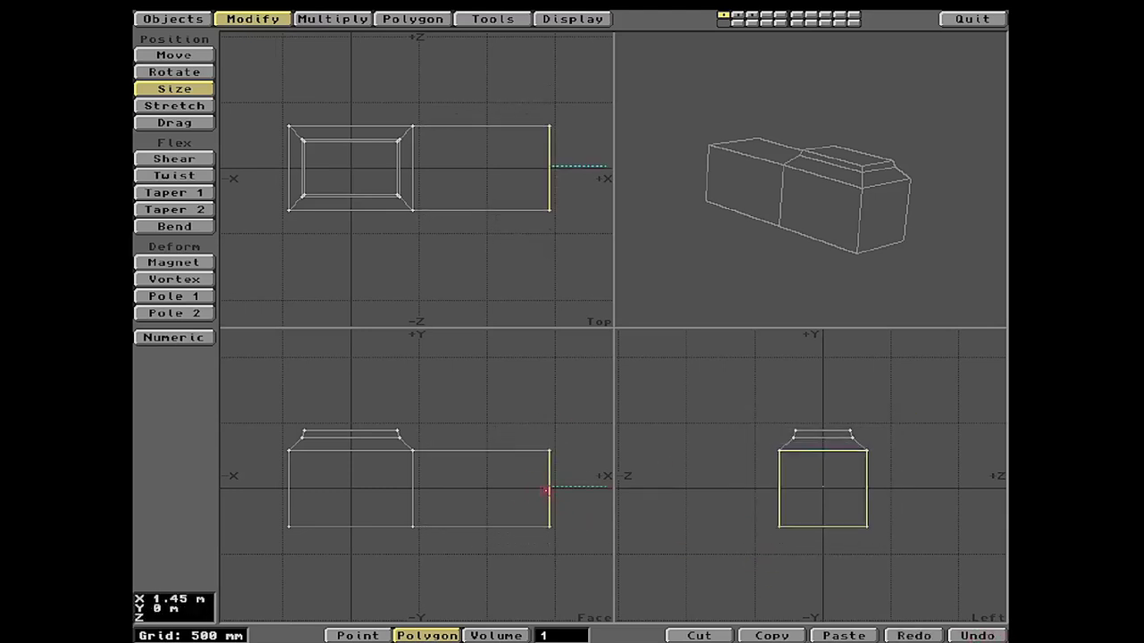
pyautogui.moveTo(547, 491)
pyautogui.mouseDown()
pyautogui.moveTo(594, 491)
pyautogui.moveTo(547, 490)
pyautogui.mouseUp()
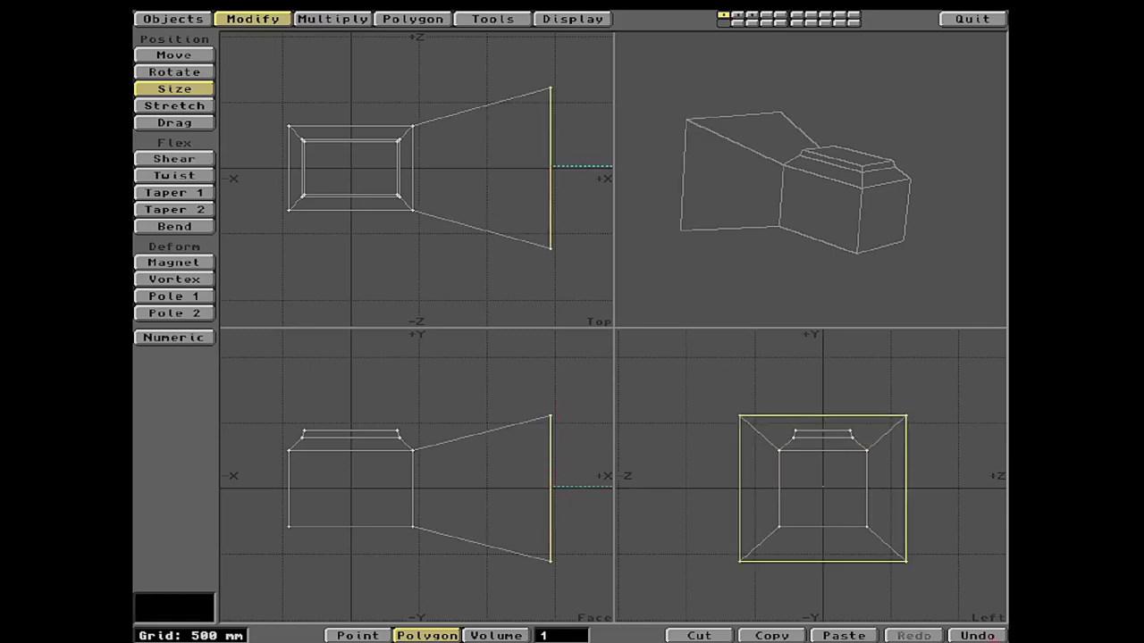
pyautogui.click(978, 635)
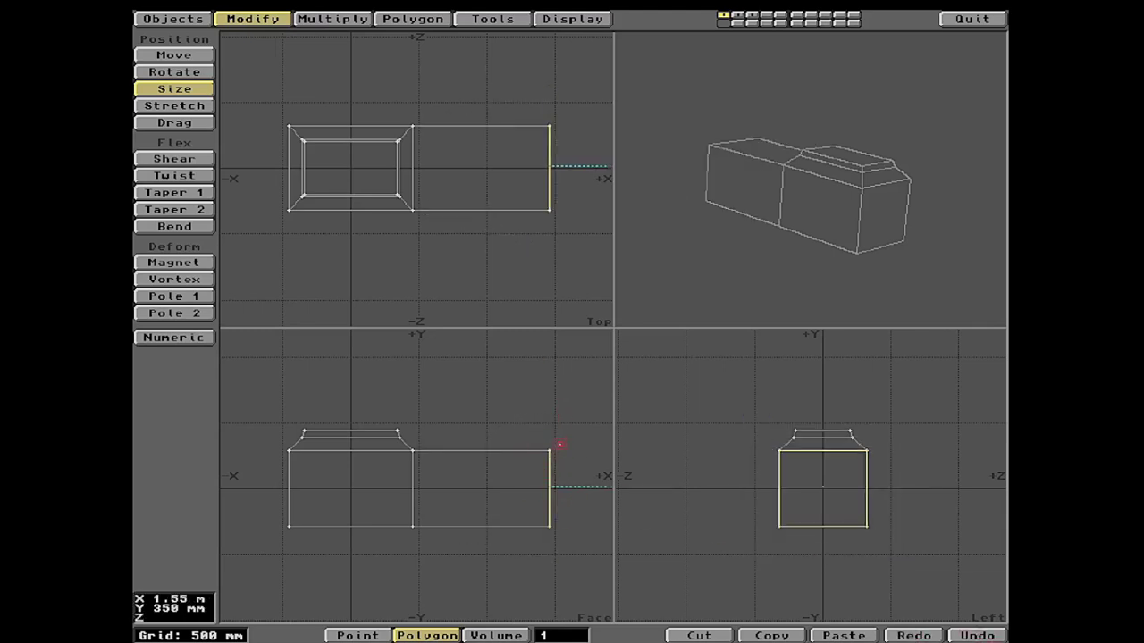
pyautogui.moveTo(559, 438); pyautogui.dragTo(755, 592)
pyautogui.press('u')
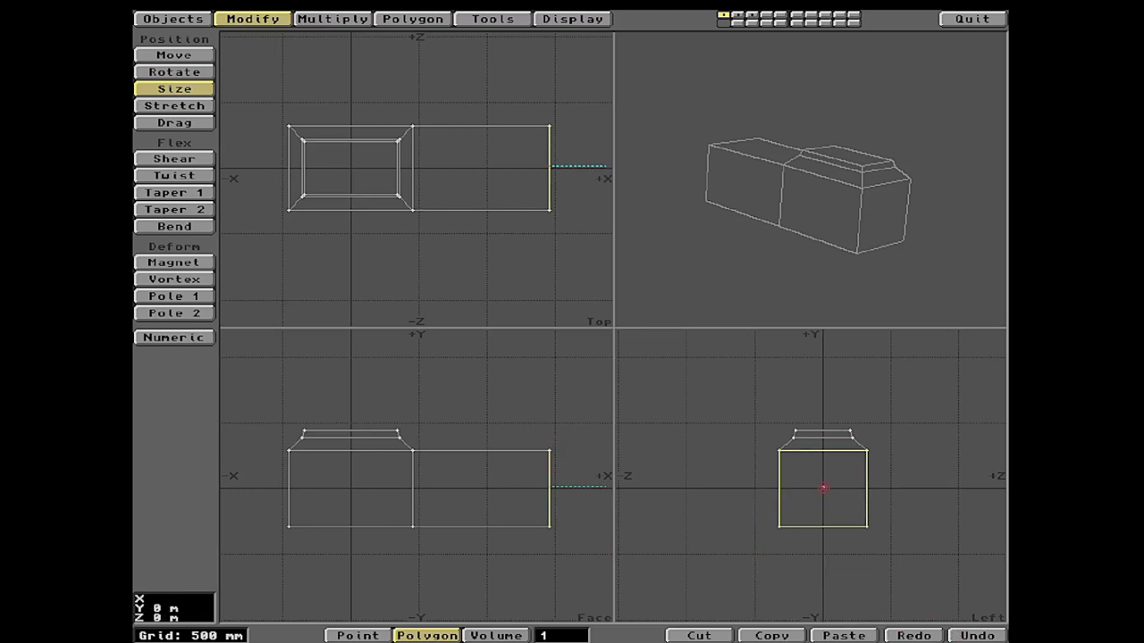
# Shrink the end polygon around the origin in the Left view and rotate it slightly about its centre in the Top view
pyautogui.moveTo(824, 485); pyautogui.dragTo(784, 462)
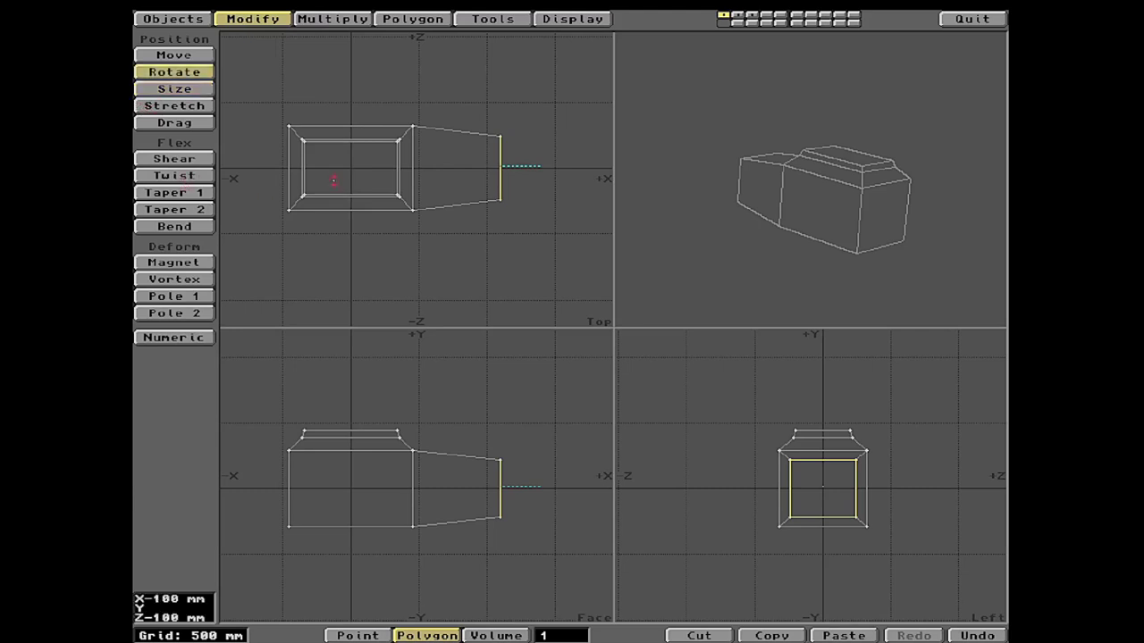
pyautogui.press('y')
pyautogui.moveTo(499, 202)
pyautogui.mouseDown()
pyautogui.moveTo(536, 201)
pyautogui.moveTo(483, 202)
pyautogui.moveTo(506, 191)
pyautogui.mouseUp()
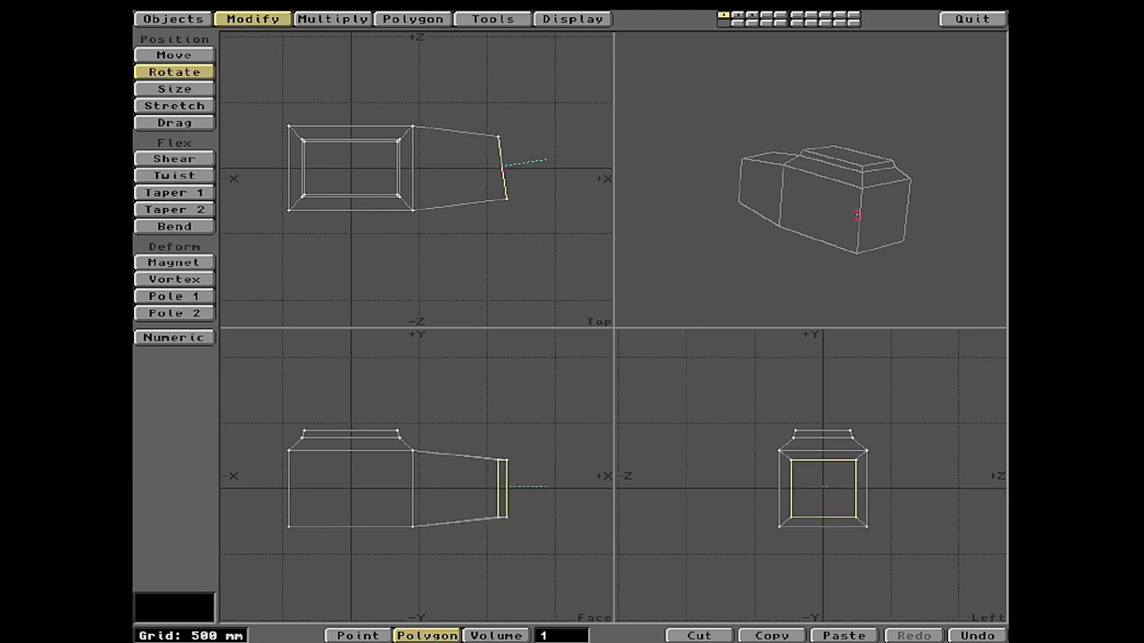
# Turn the perspective preview to show the tapered extension from the other side, and clear the polygon selection
pyautogui.moveTo(856, 215); pyautogui.dragTo(511, 349)
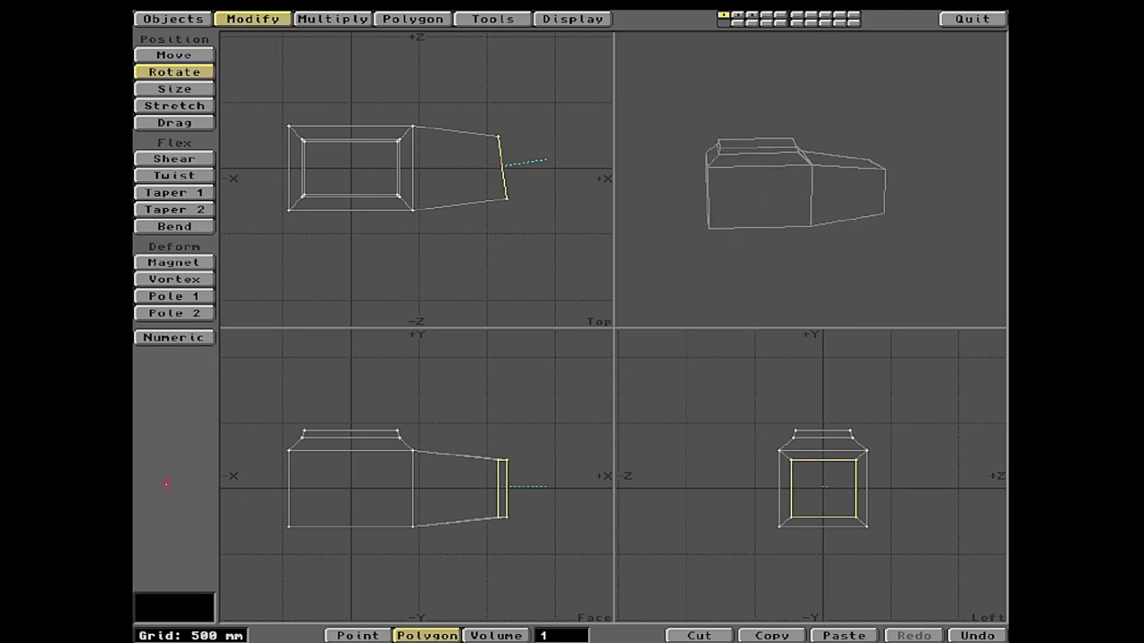
pyautogui.press('t')
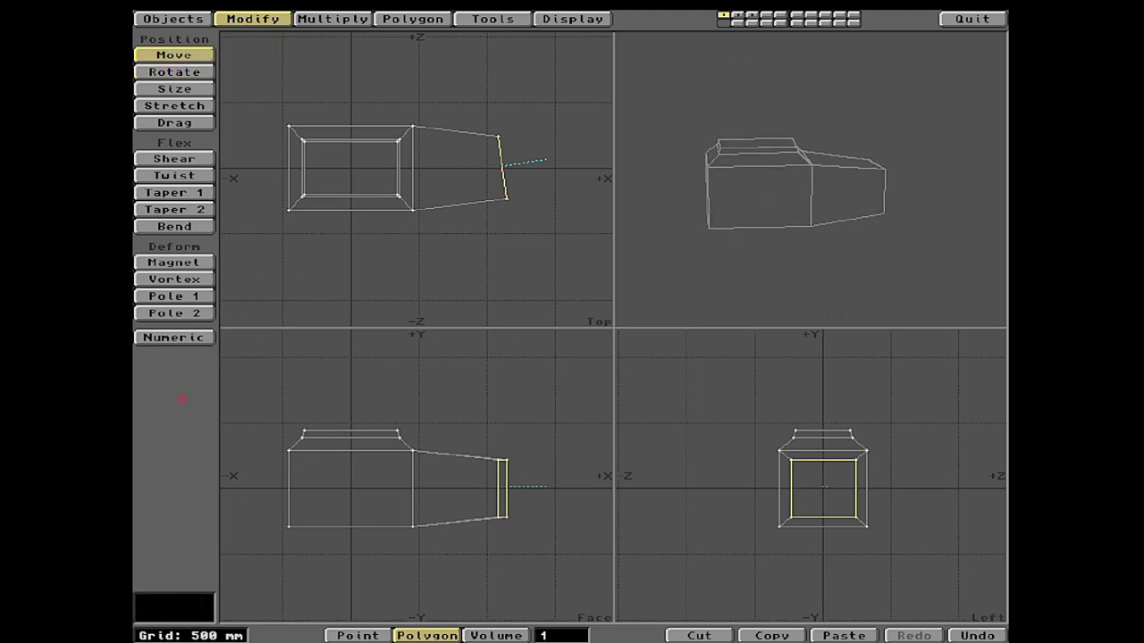
pyautogui.click(187, 55)
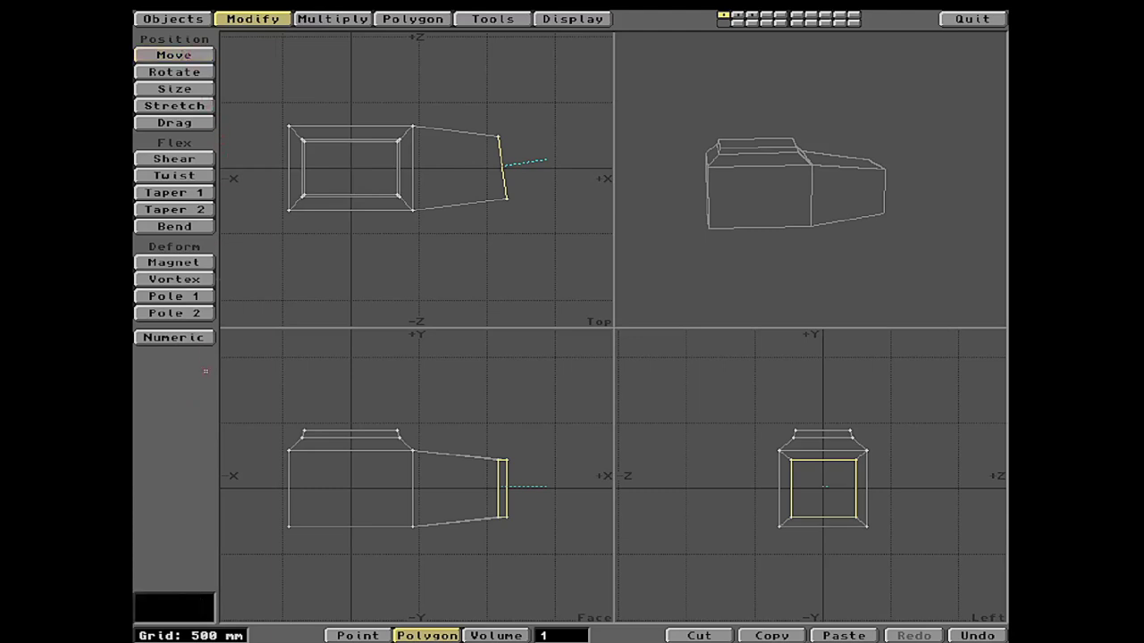
pyautogui.click(187, 405)
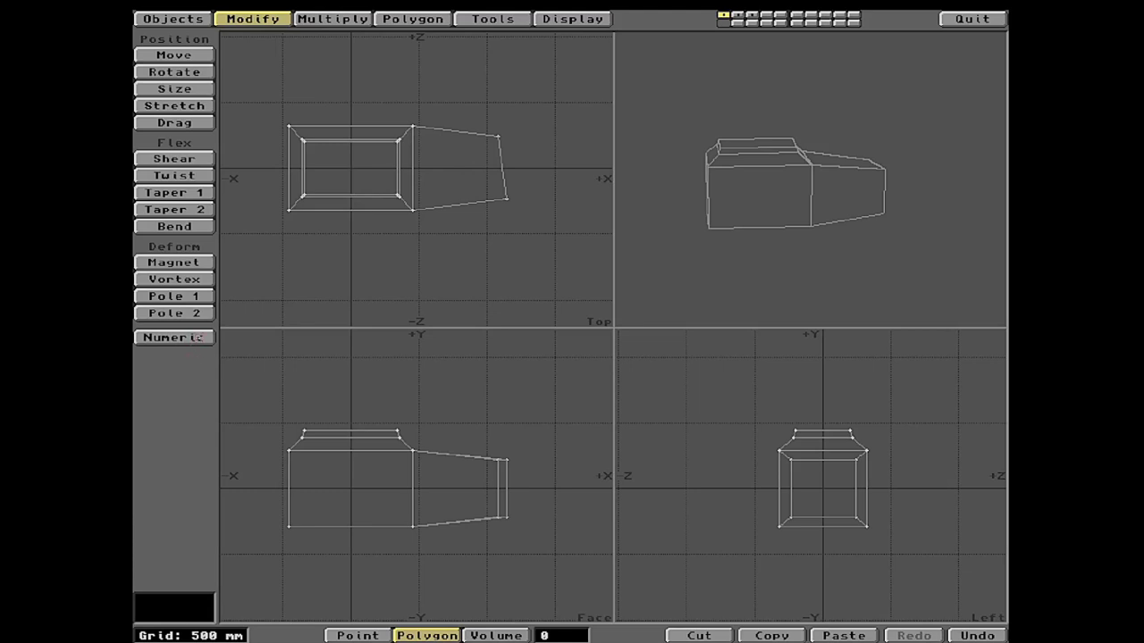
# Start changing the object's surface and enter "Not Pizza Hut" as the new surface name
pyautogui.press('q')
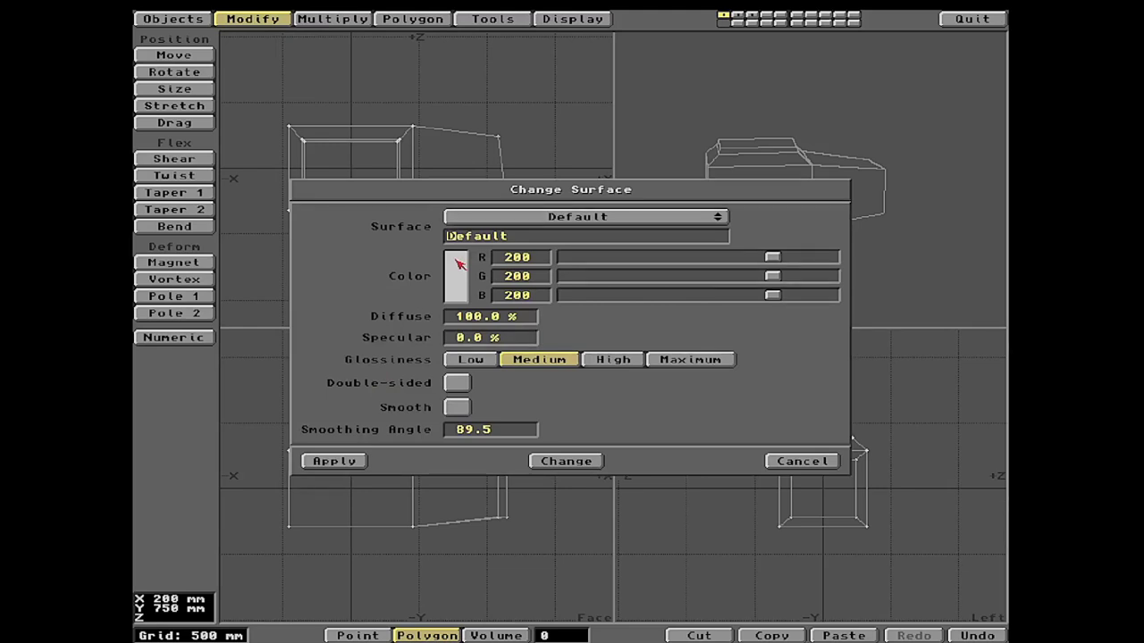
pyautogui.click(563, 239)
pyautogui.press('BackSpace')
pyautogui.press('BackSpace')
pyautogui.press('BackSpace')
pyautogui.press('BackSpace')
pyautogui.press('BackSpace')
pyautogui.press('BackSpace')
pyautogui.press('BackSpace')
pyautogui.write('Not Pizza Hut')
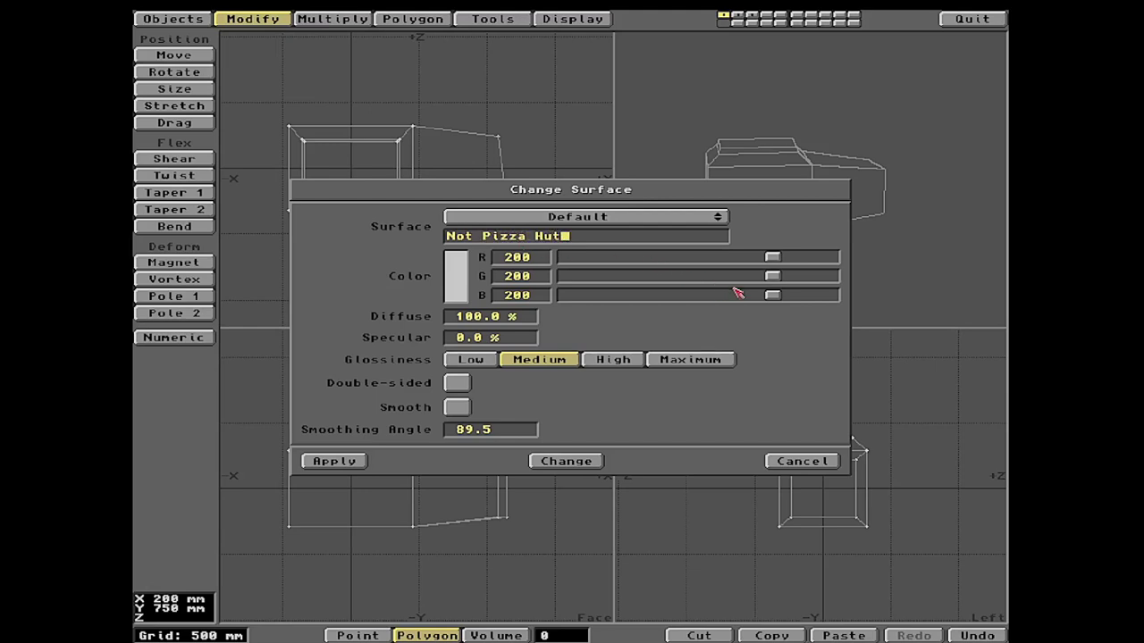
# Lower the blue and green values of the "Not Pizza Hut" surface for a reddish pink colour and apply it to the object
pyautogui.moveTo(770, 297); pyautogui.dragTo(670, 312)
pyautogui.moveTo(772, 277); pyautogui.dragTo(620, 287)
pyautogui.click(347, 463)
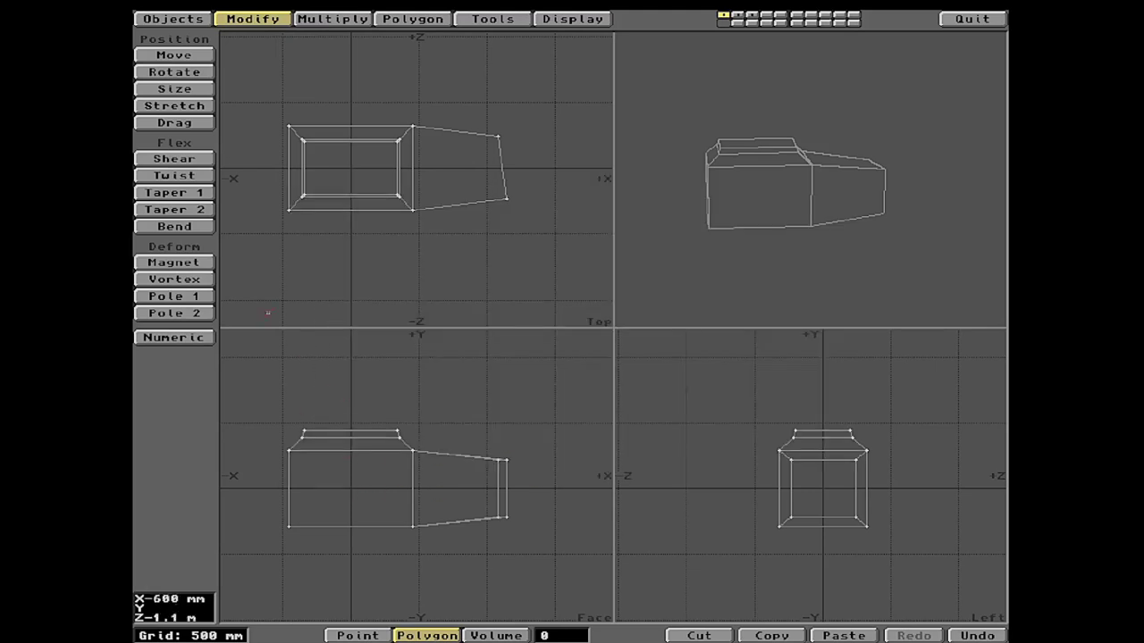
# Save the object as PizzaHut.lwo in the Objects drawer, one level above the Excelsior drawer
pyautogui.click(182, 18)
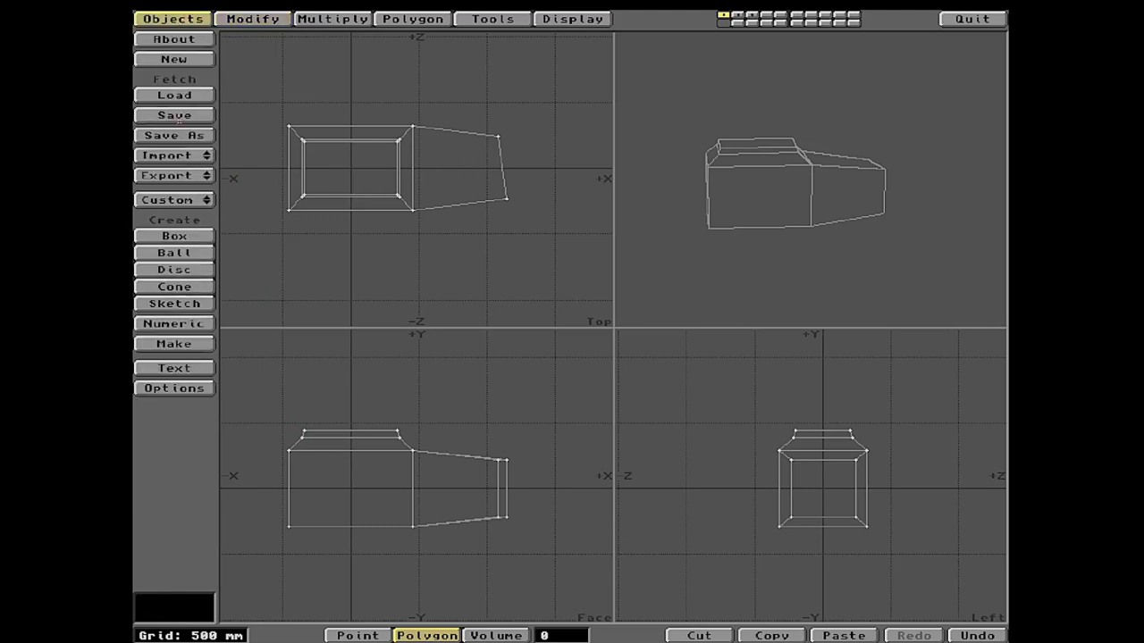
pyautogui.click(181, 134)
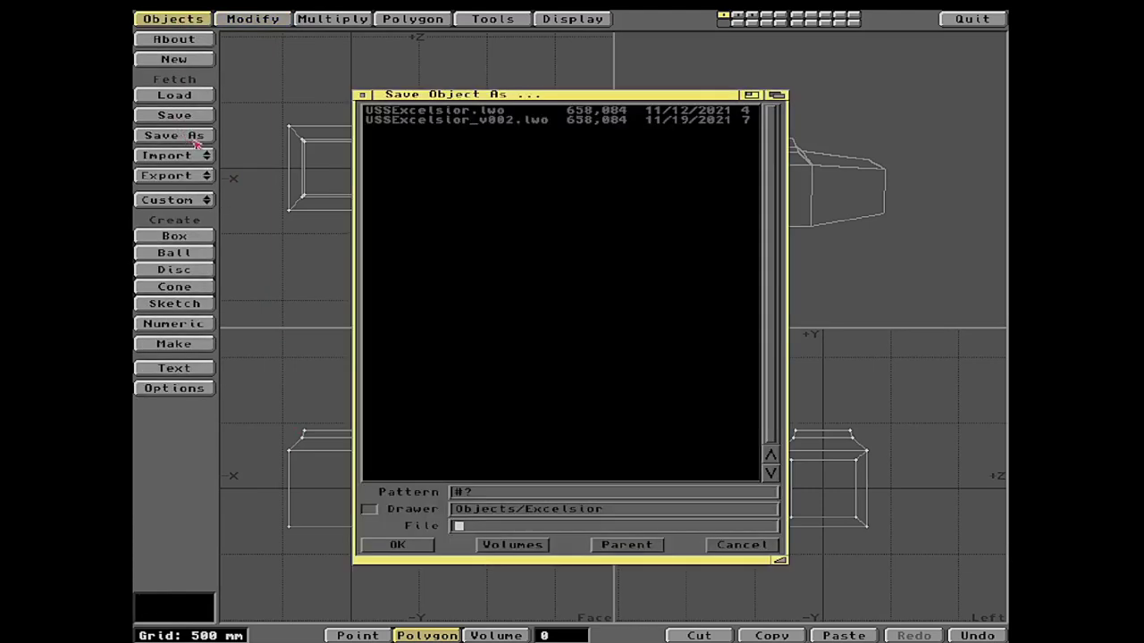
pyautogui.click(608, 545)
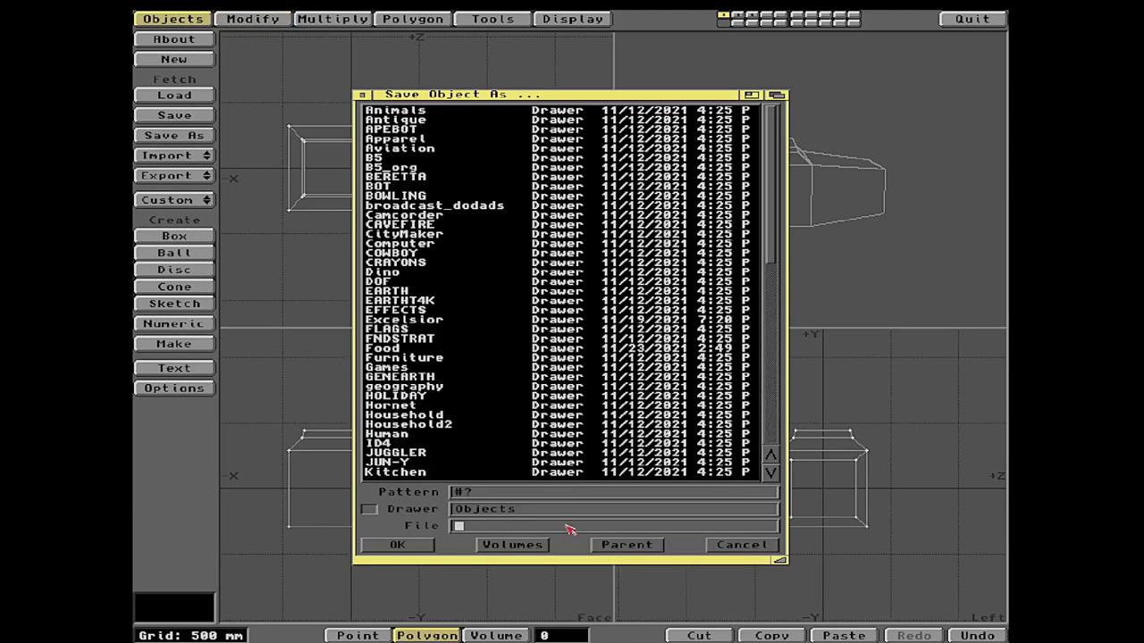
pyautogui.write('Pi')
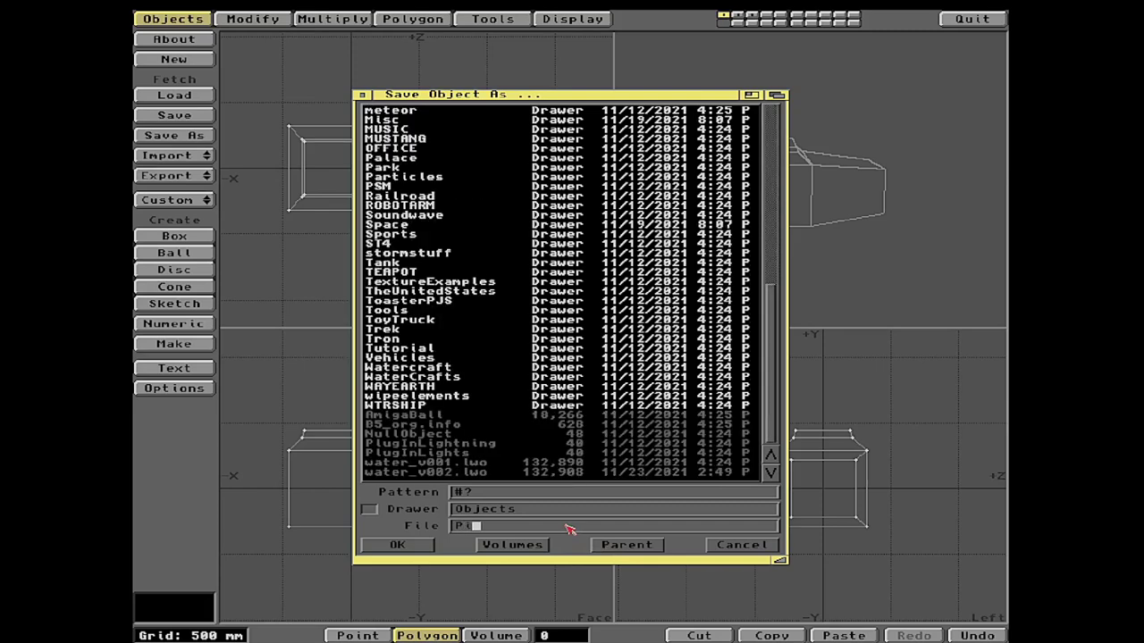
pyautogui.write('zzaHut.lwo')
pyautogui.press('Return')
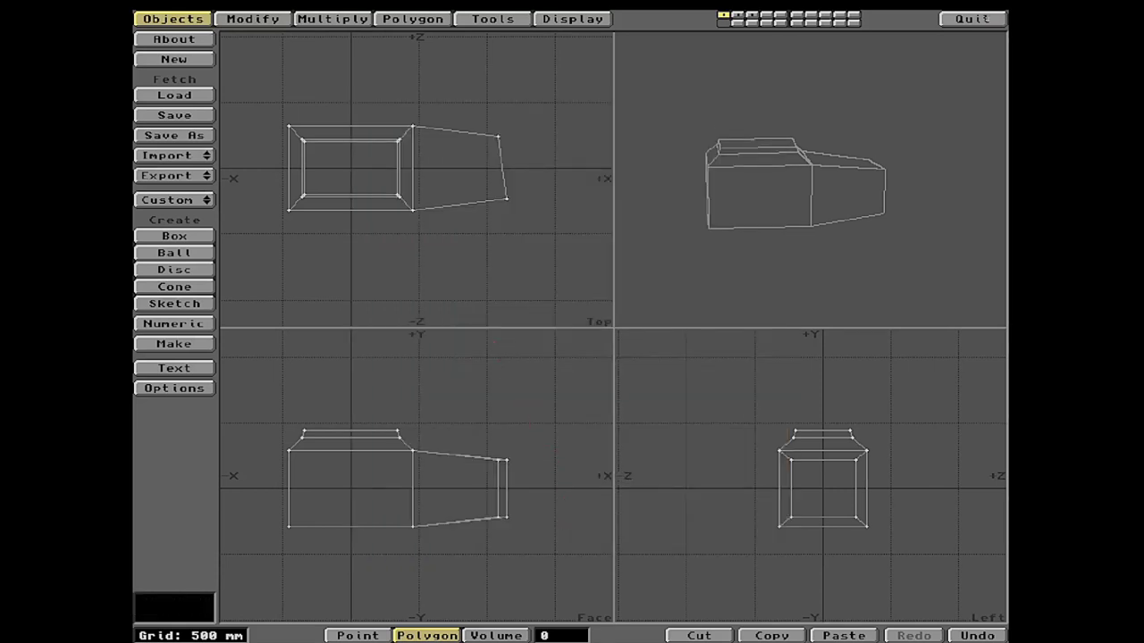
# Quit Modeler and start LightWave 3D from the Workbench desktop
pyautogui.click(987, 20)
pyautogui.click(424, 348)
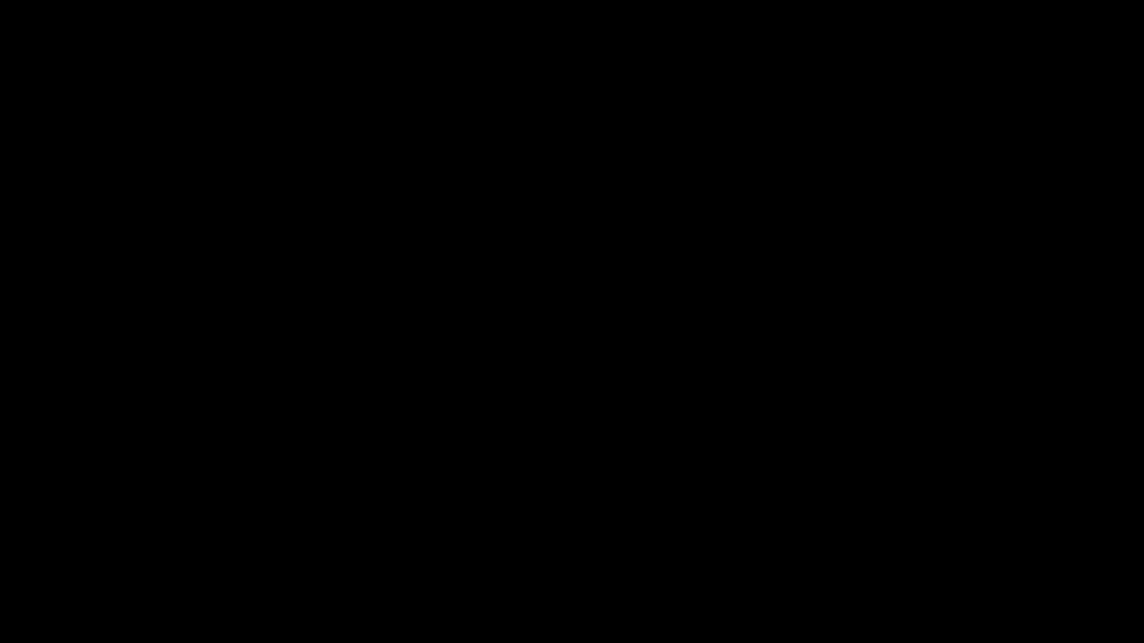
pyautogui.click(613, 549)
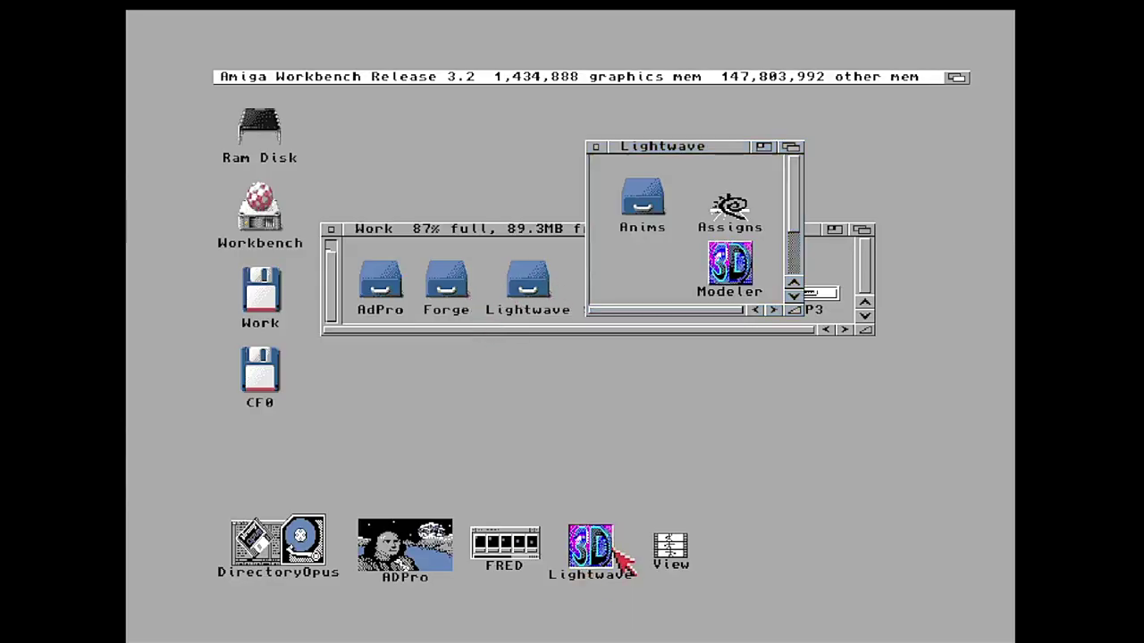
pyautogui.doubleClick(623, 560)
# Load PizzaHut.lwo from the Objects drawer into the scene
pyautogui.click(284, 62)
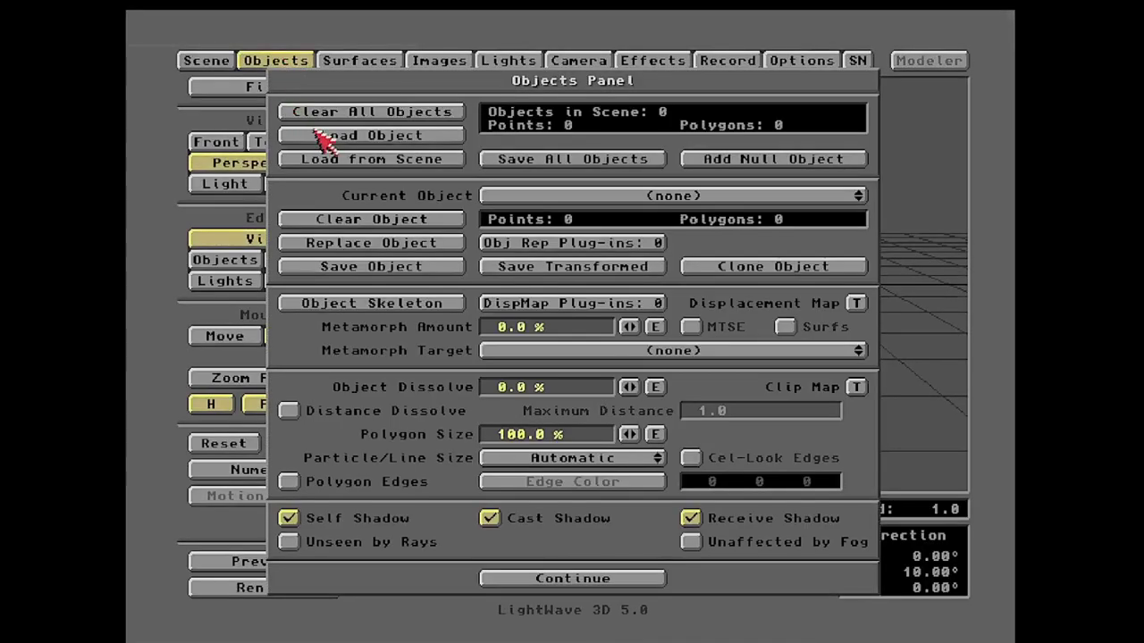
pyautogui.click(322, 136)
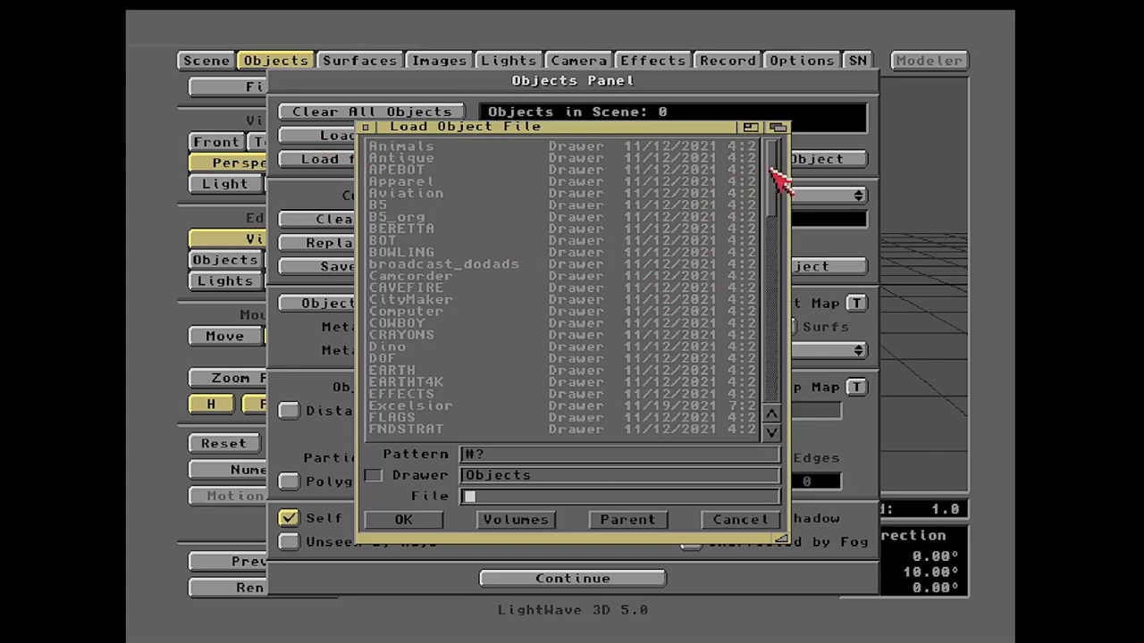
pyautogui.moveTo(770, 168); pyautogui.dragTo(790, 456)
pyautogui.doubleClick(451, 382)
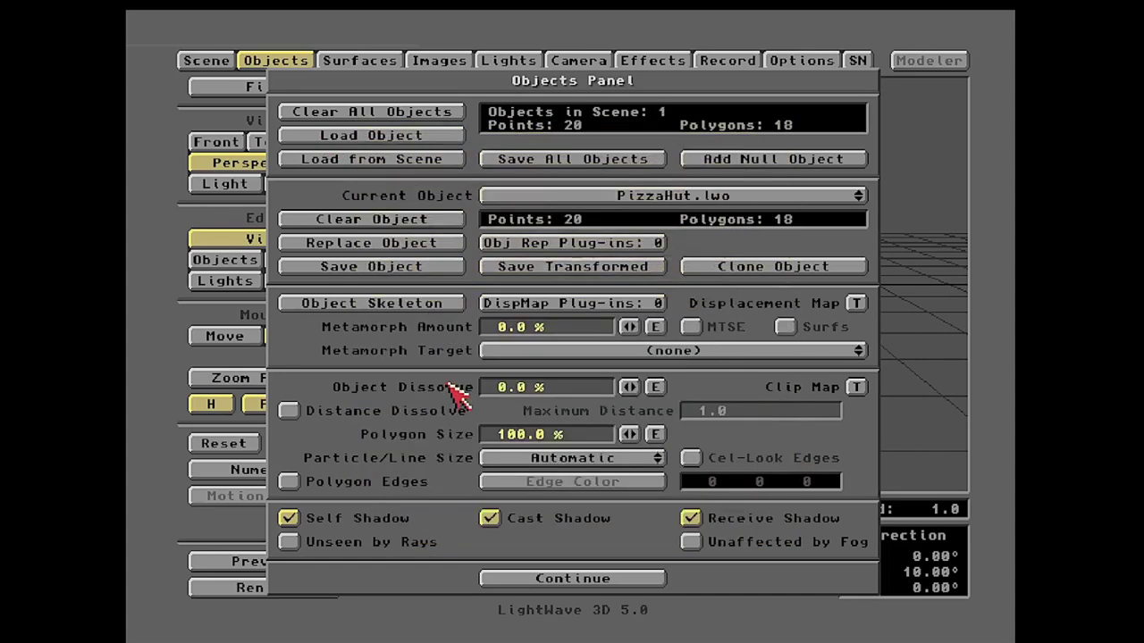
# Check the camera's resolution and pixel aspect settings and the recording options for the render display, and return to the layout
pyautogui.click(561, 63)
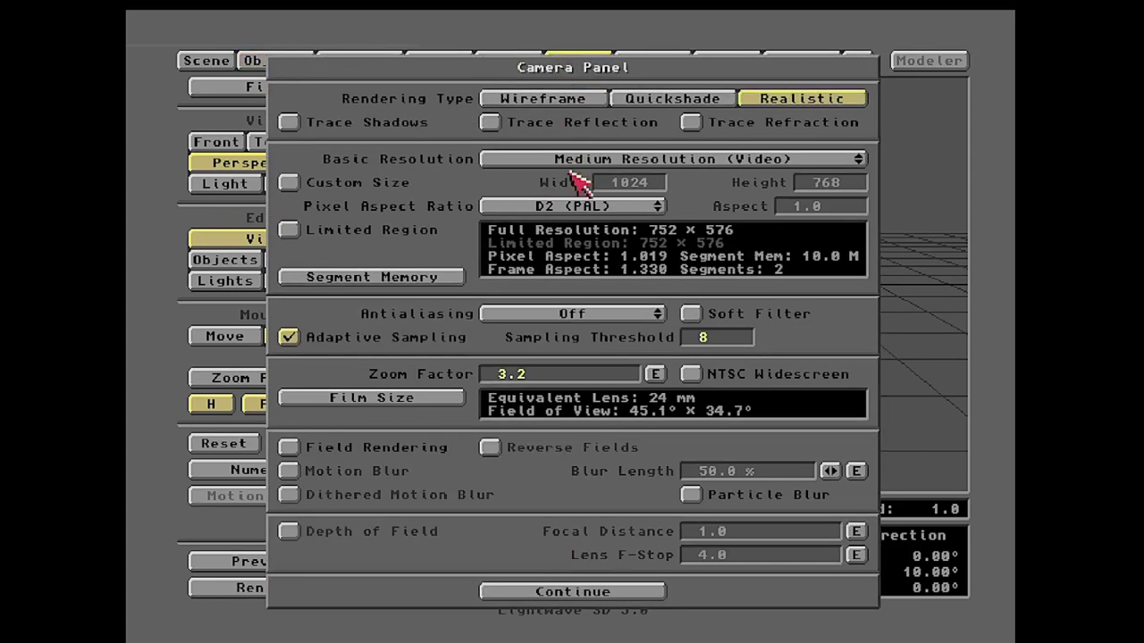
pyautogui.moveTo(576, 206); pyautogui.dragTo(614, 191)
pyautogui.click(728, 60)
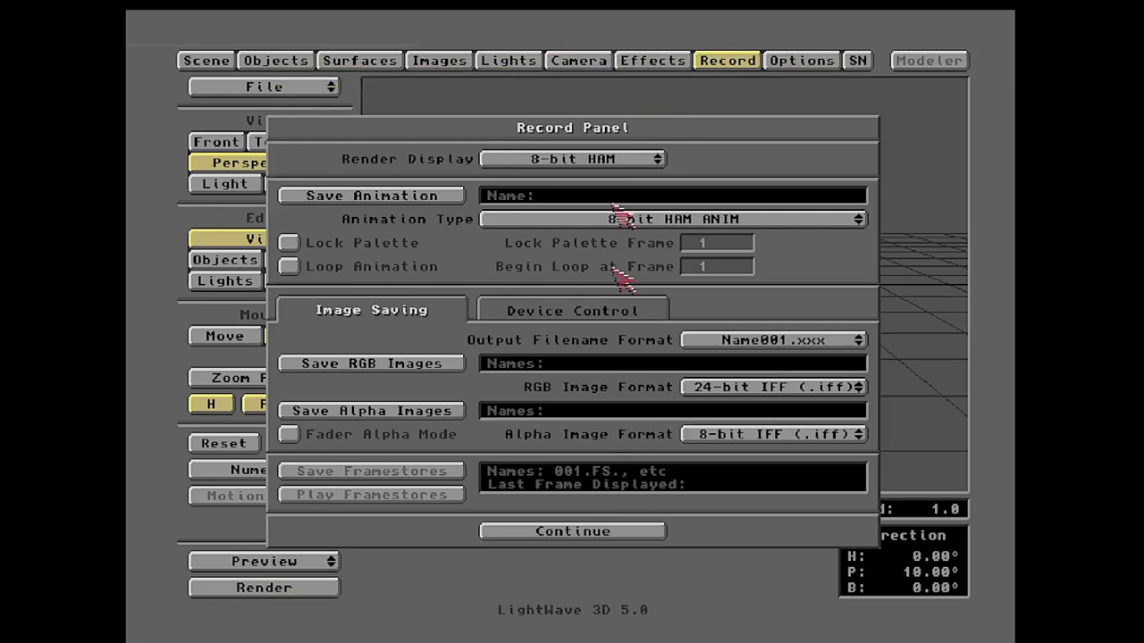
pyautogui.click(604, 533)
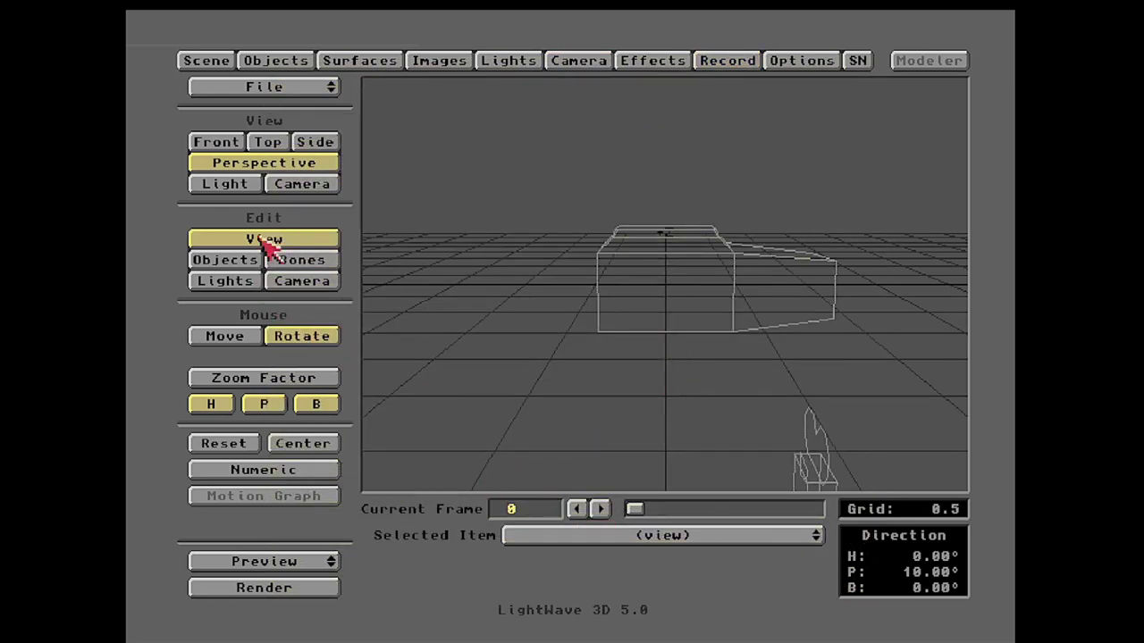
# Look through the camera, raise it above the object and move it toward the tapered end
pyautogui.click(302, 185)
pyautogui.click(304, 282)
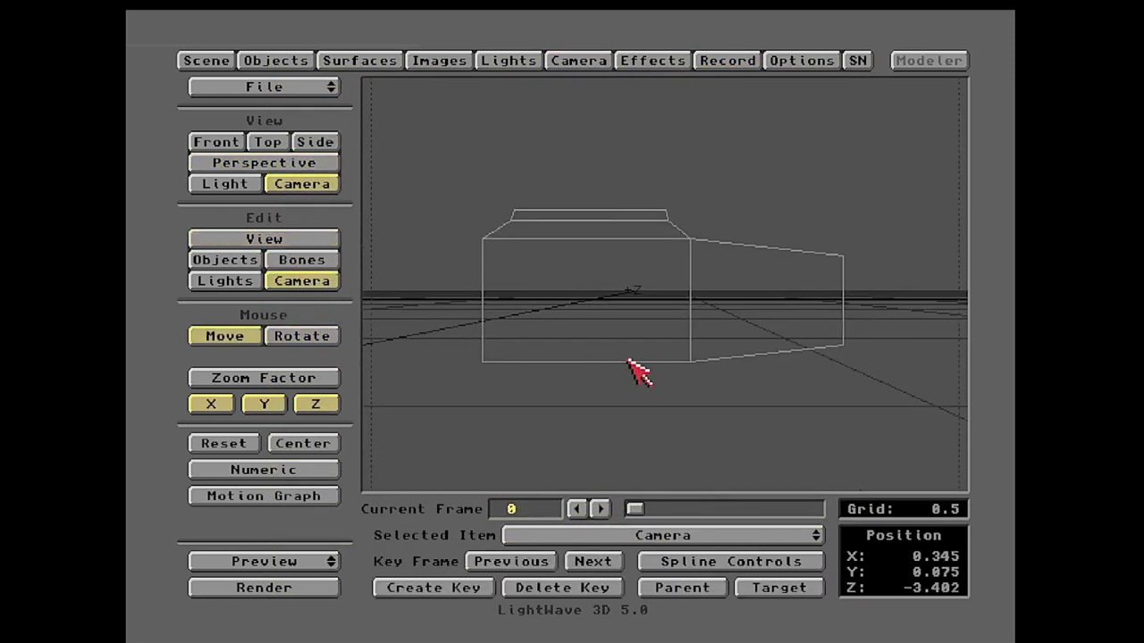
pyautogui.moveTo(630, 363); pyautogui.dragTo(630, 304, button='right')
pyautogui.moveTo(630, 304); pyautogui.dragTo(711, 257)
# Rotate the camera to about -50.2° heading and 13.6° pitch to frame the object, and render the current frame
pyautogui.click(309, 337)
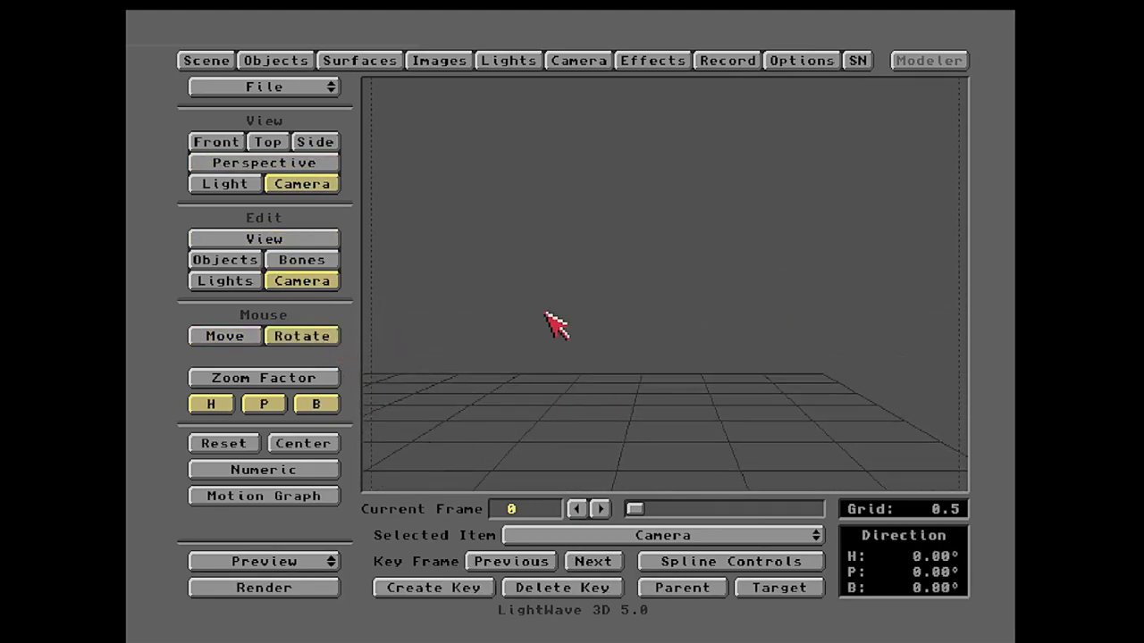
pyautogui.moveTo(556, 325); pyautogui.dragTo(511, 338)
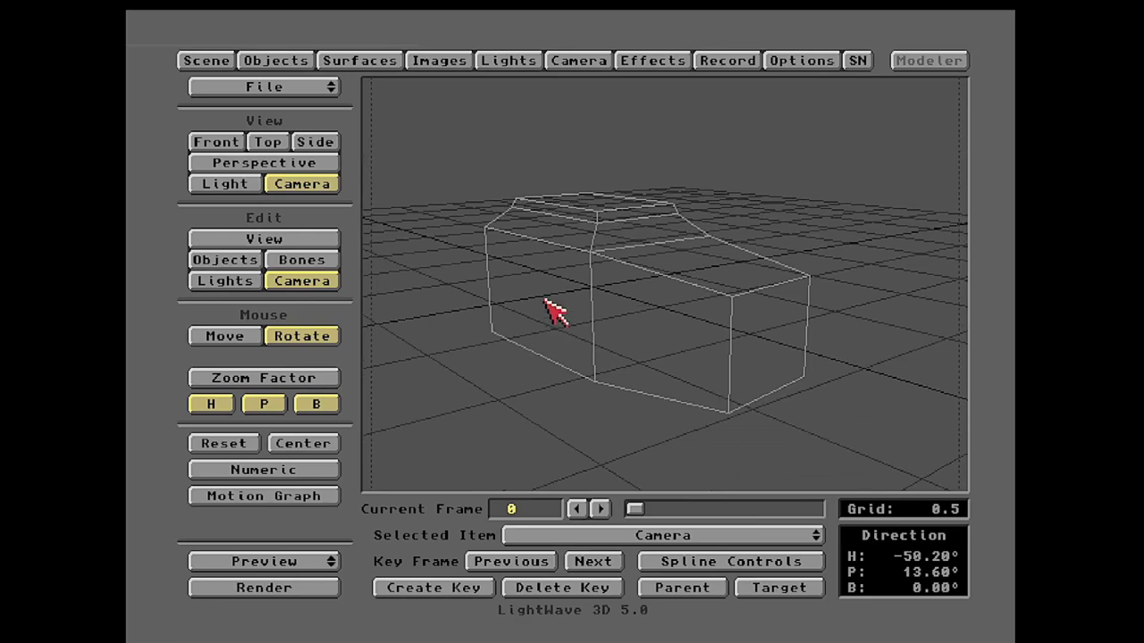
pyautogui.press('F9')
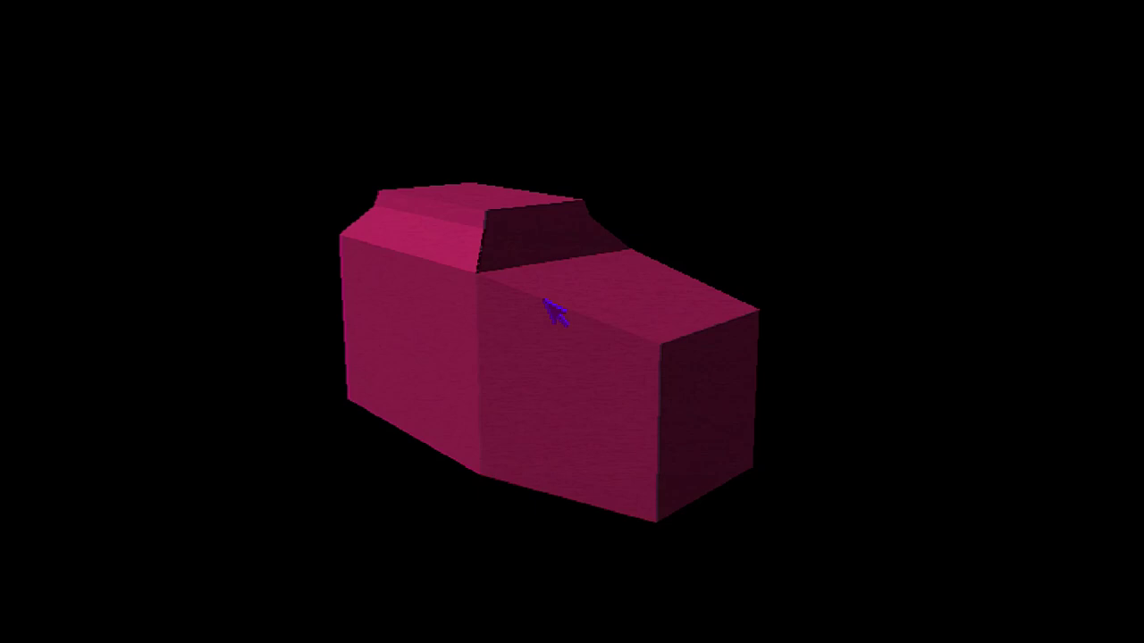
pyautogui.press('Escape')
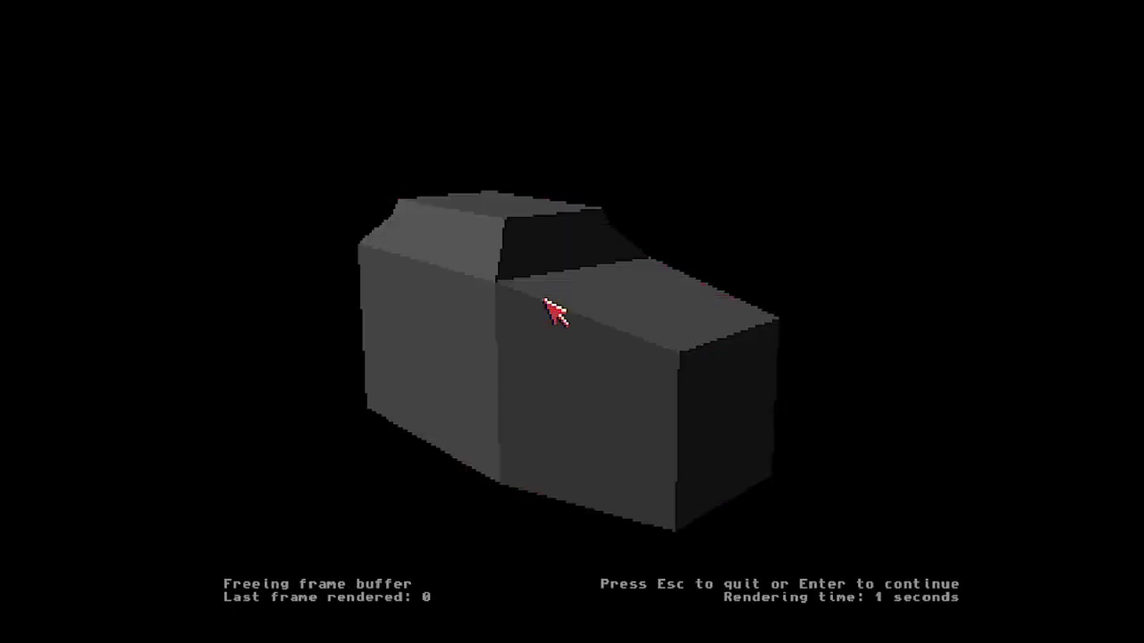